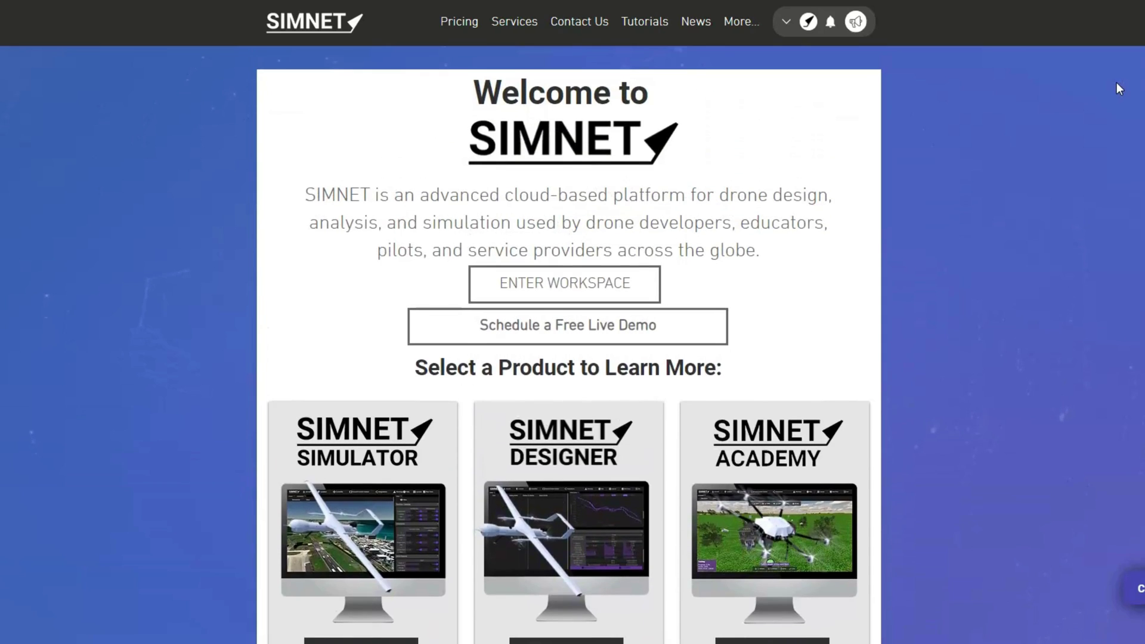
- Open the SIMNET Quickstart Guide from Tutorials and start its introduction video
{"action": "left_click", "coordinate": [655, 27]}
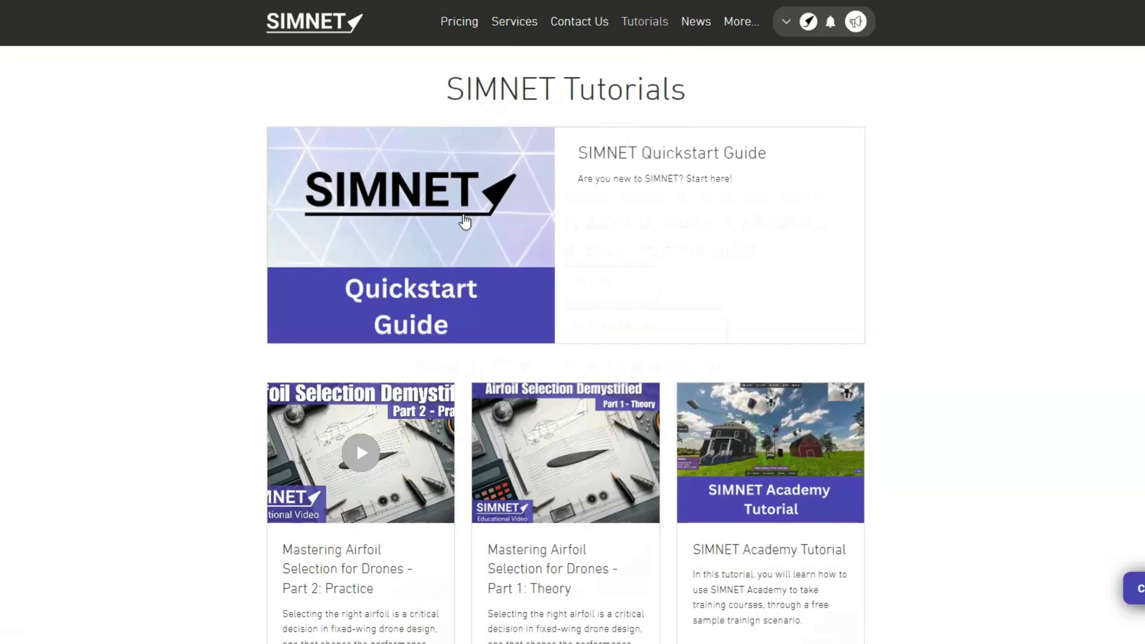
{"action": "left_click", "coordinate": [464, 218]}
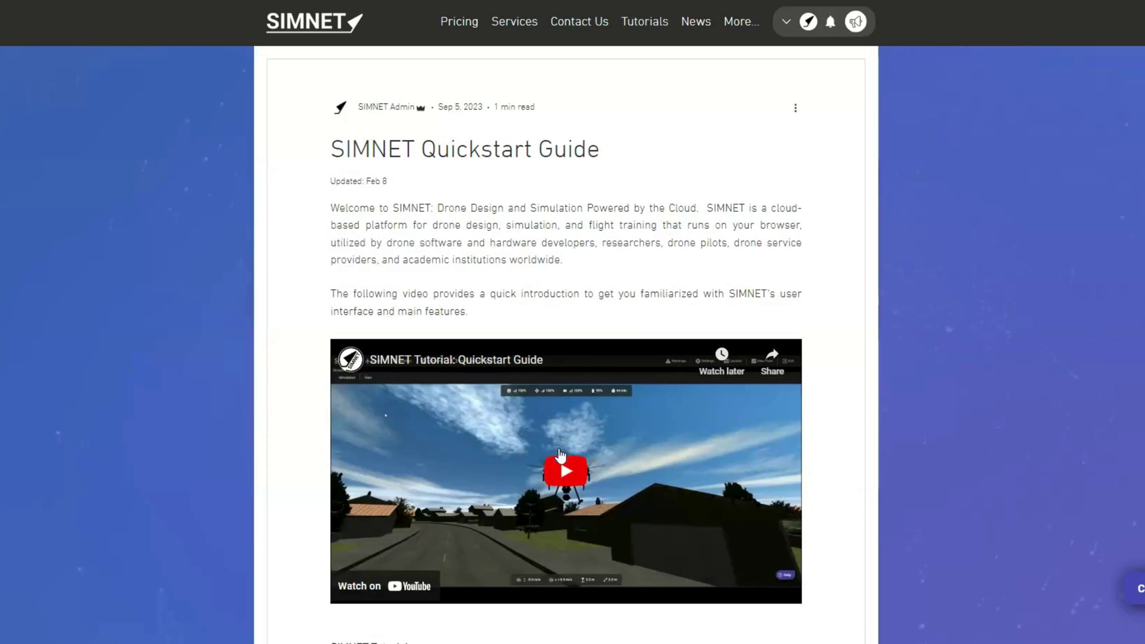
{"action": "left_click", "coordinate": [559, 468]}
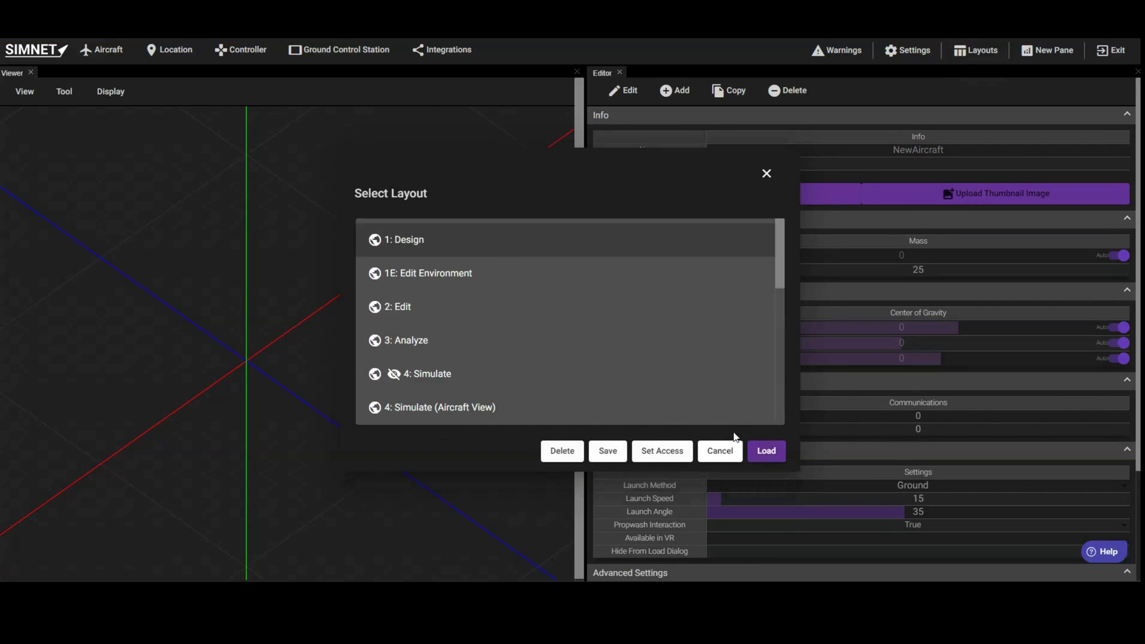
- Load the 1: Design layout and open the Aircraft Type list in the Designer
{"action": "left_click", "coordinate": [762, 453]}
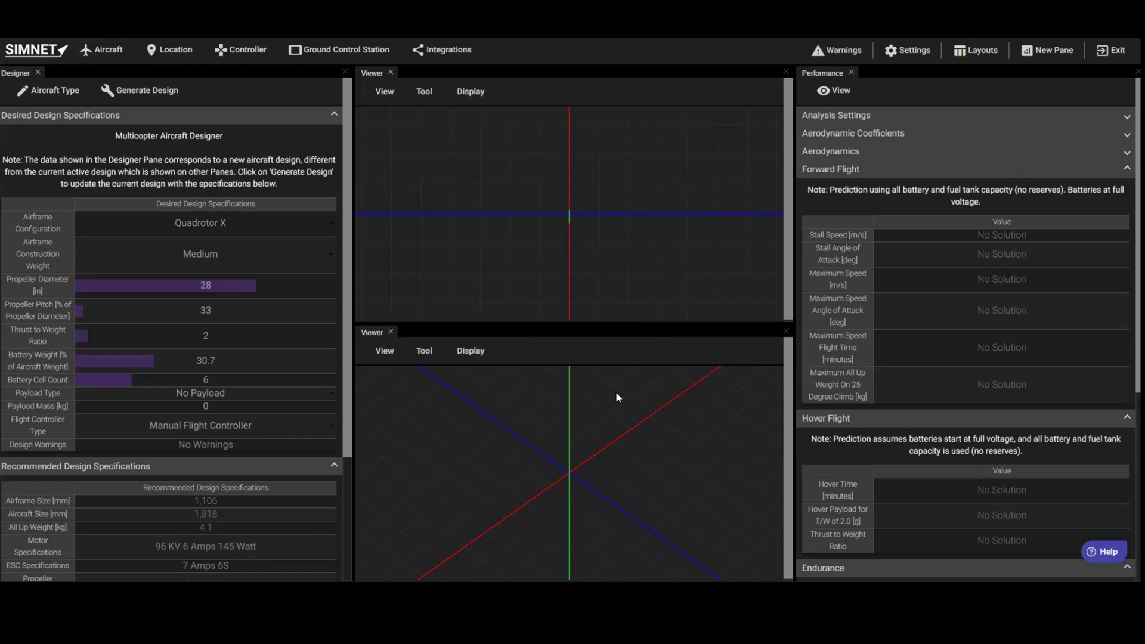
{"action": "left_click", "coordinate": [54, 90]}
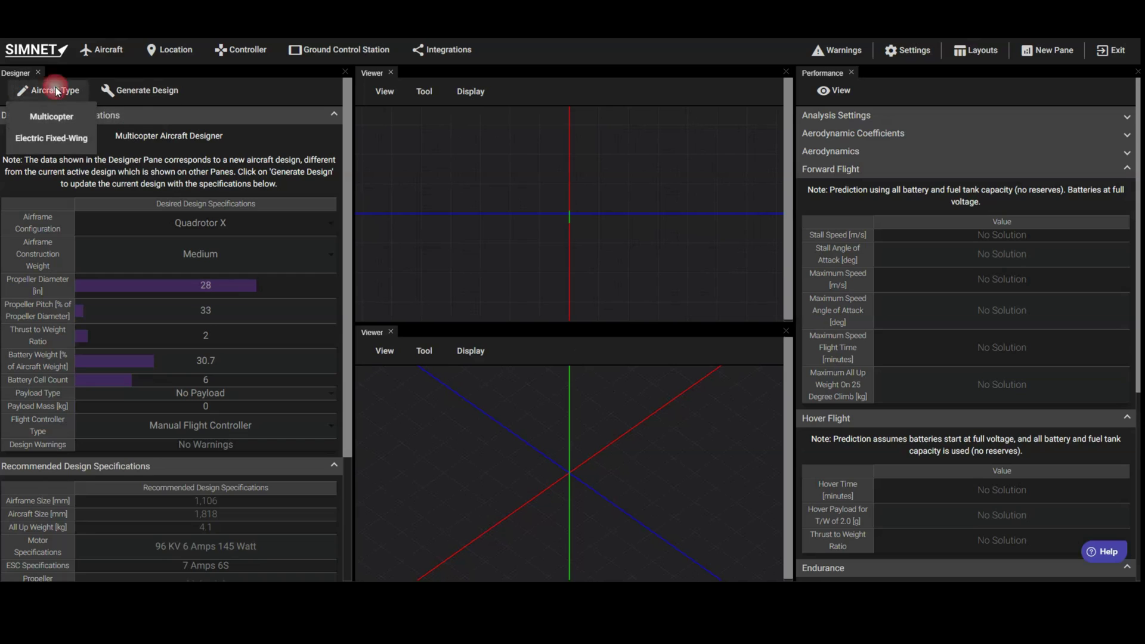
- Choose Electric Fixed-Wing, keep the 1 m wing span, and set thrust-to-weight ratio to 1
{"action": "left_click", "coordinate": [60, 139]}
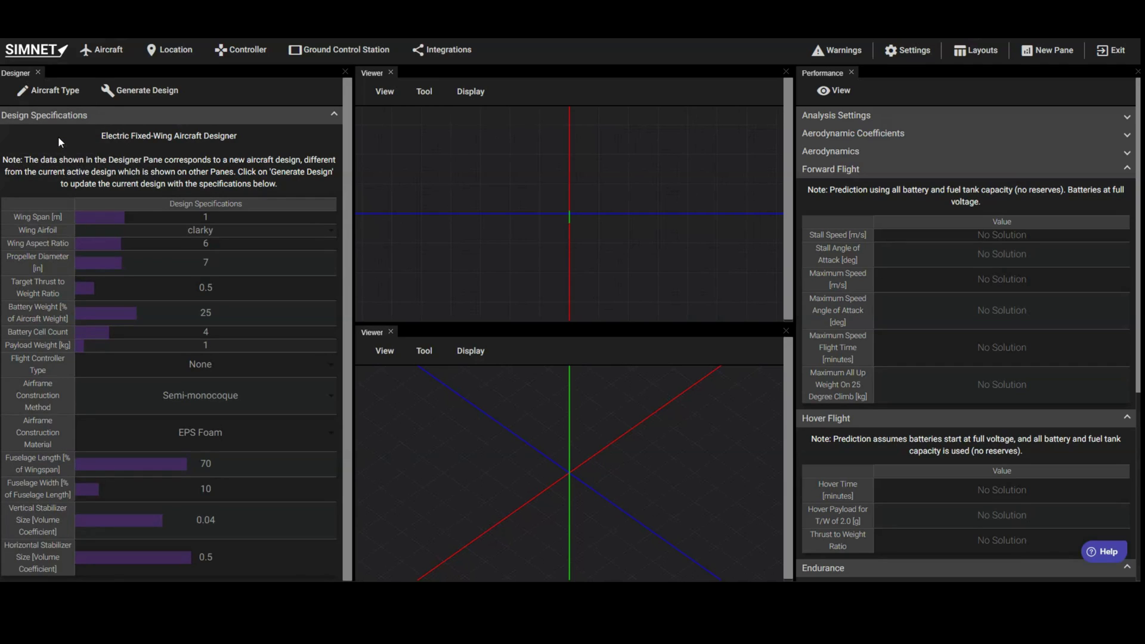
{"action": "left_click", "coordinate": [194, 219]}
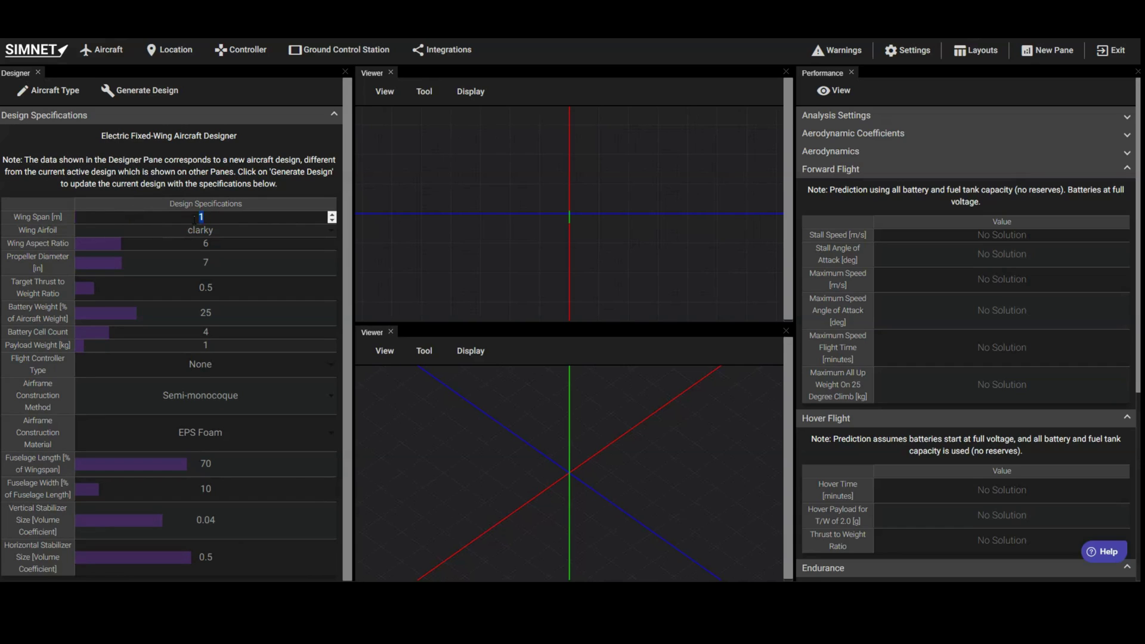
{"action": "key", "text": "Return"}
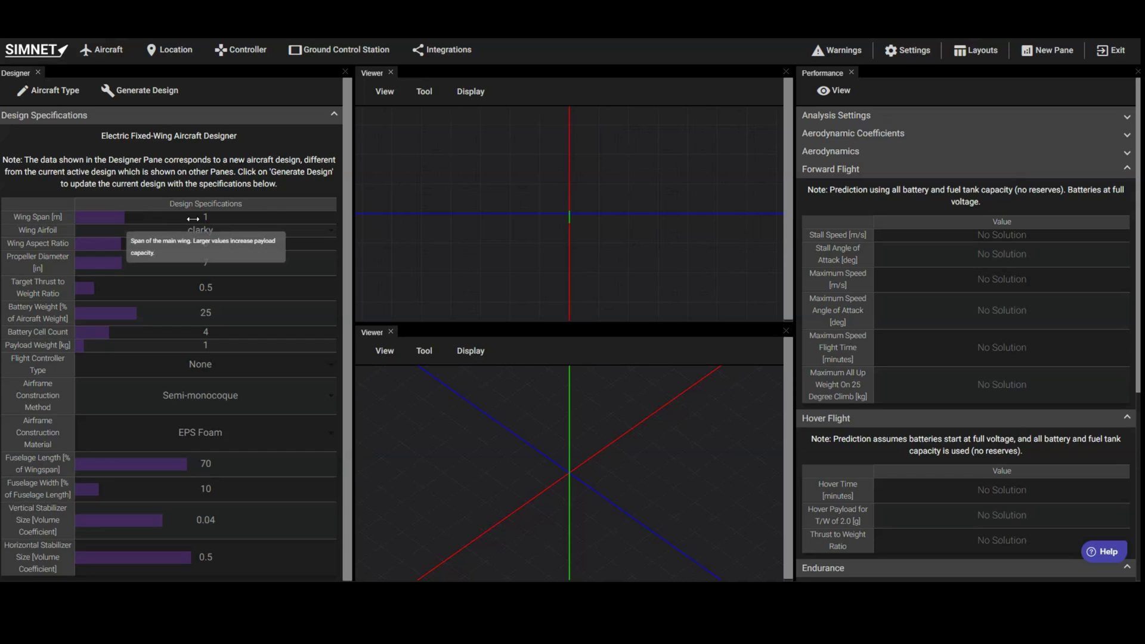
{"action": "left_click", "coordinate": [179, 281]}
{"action": "type", "text": "1."}
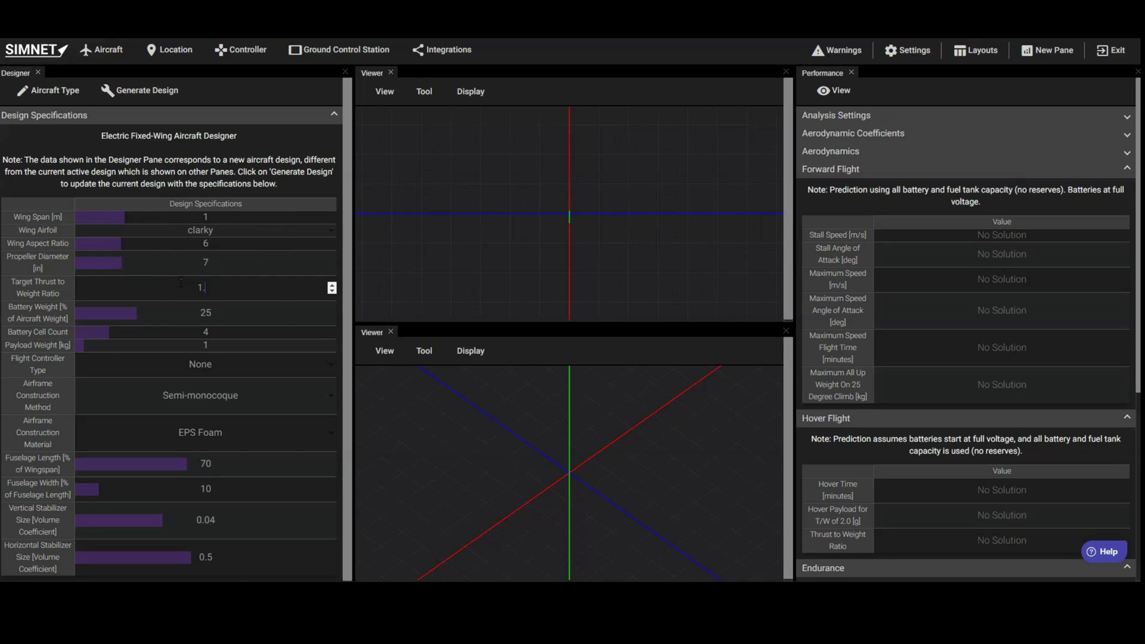
{"action": "key", "text": "Return"}
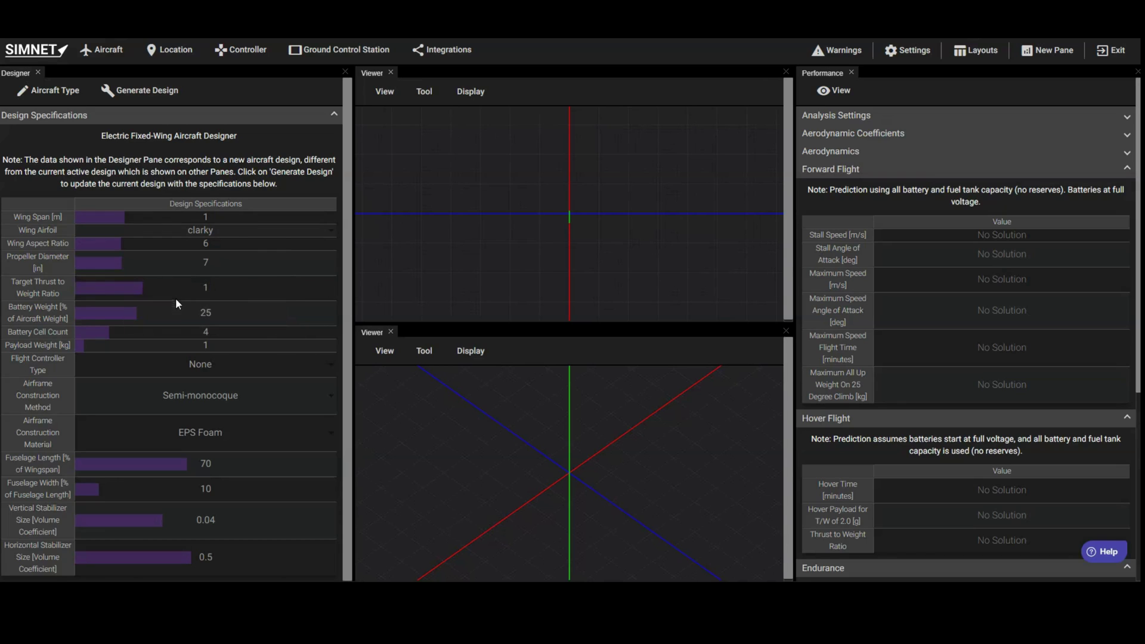
- Set payload weight to 0 and keep flight controller type None
{"action": "left_click", "coordinate": [168, 351]}
{"action": "type", "text": "0"}
{"action": "key", "text": "Return"}
{"action": "left_click", "coordinate": [172, 366]}
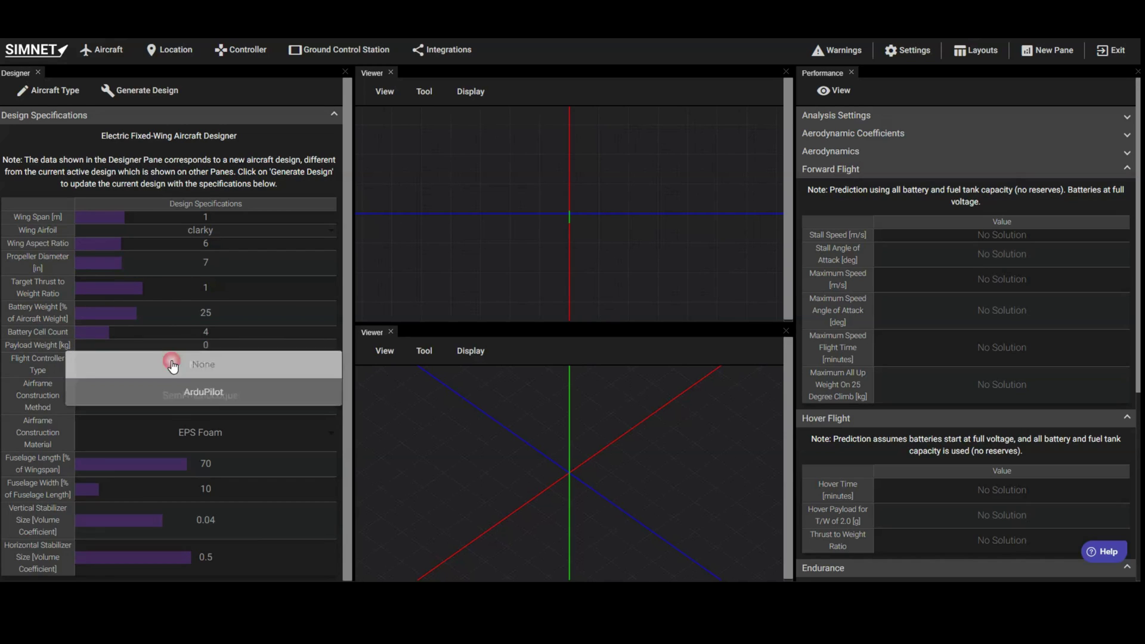
{"action": "left_click", "coordinate": [178, 394]}
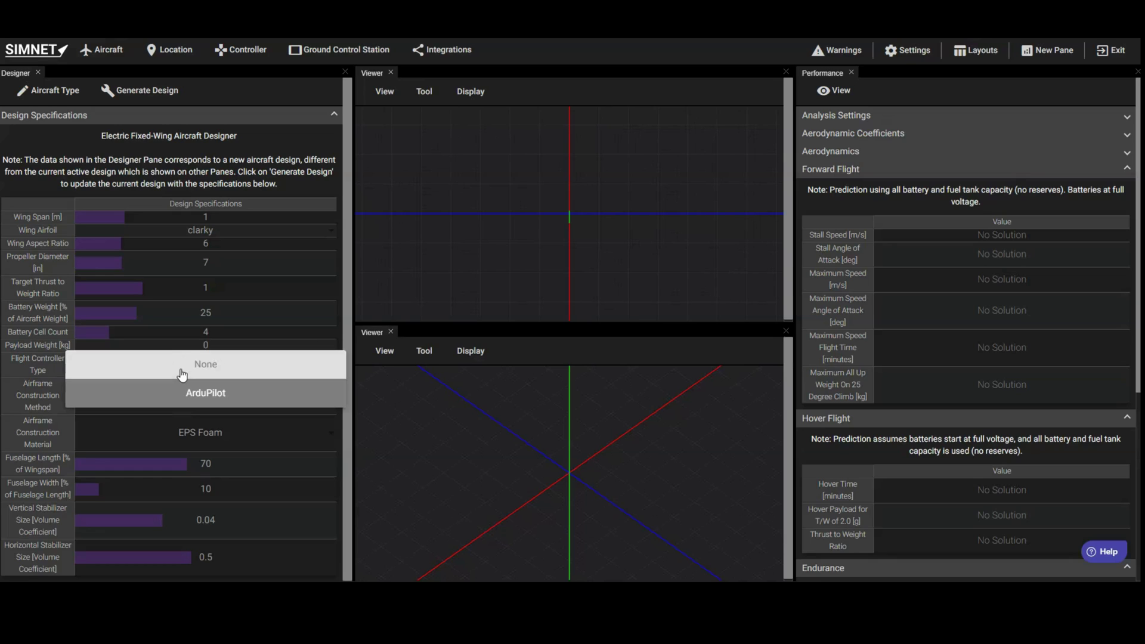
{"action": "left_click", "coordinate": [182, 373]}
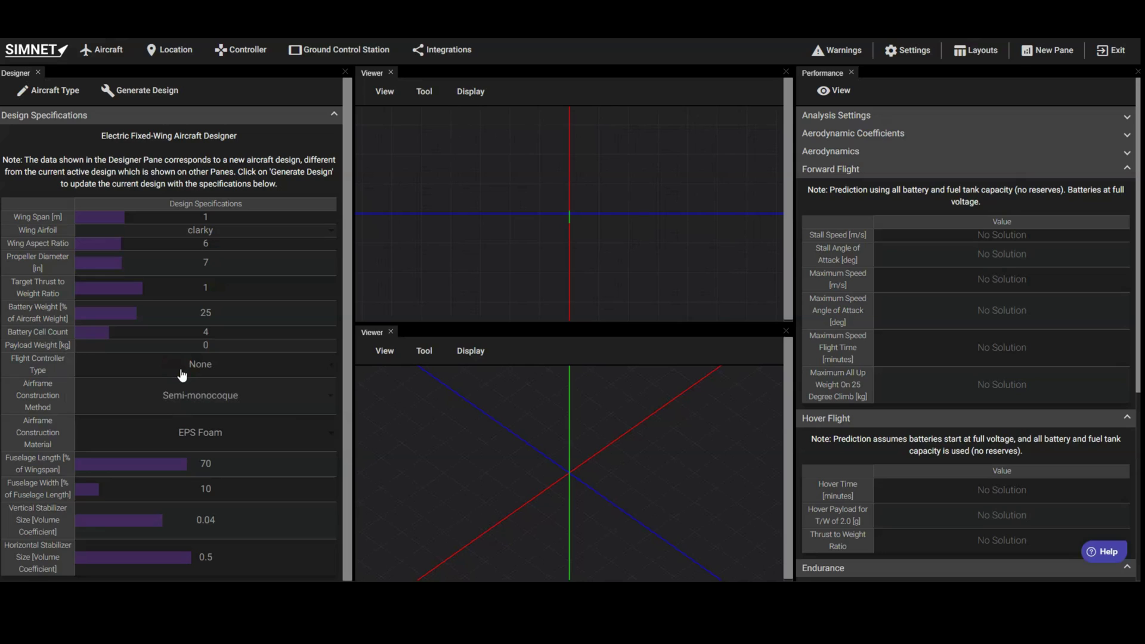
- Choose 3D Printed (Double-walled, 5 percent infill) construction with Lightweight PLA material
{"action": "left_click", "coordinate": [161, 404]}
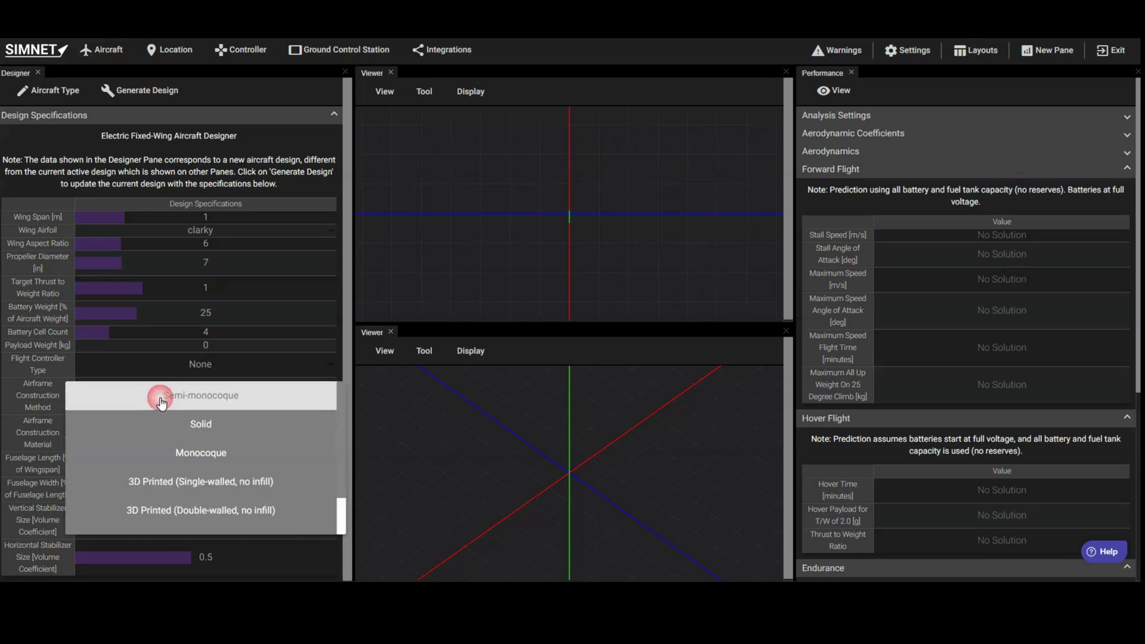
{"action": "scroll", "coordinate": [167, 418], "scroll_direction": "down", "scroll_amount": 2}
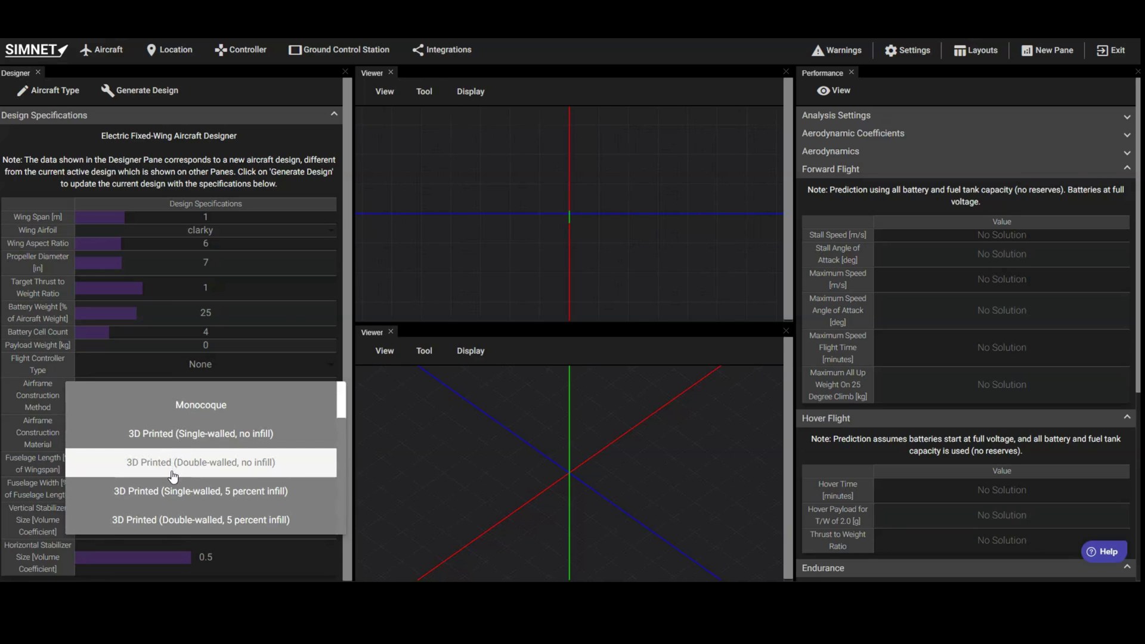
{"action": "left_click", "coordinate": [171, 518]}
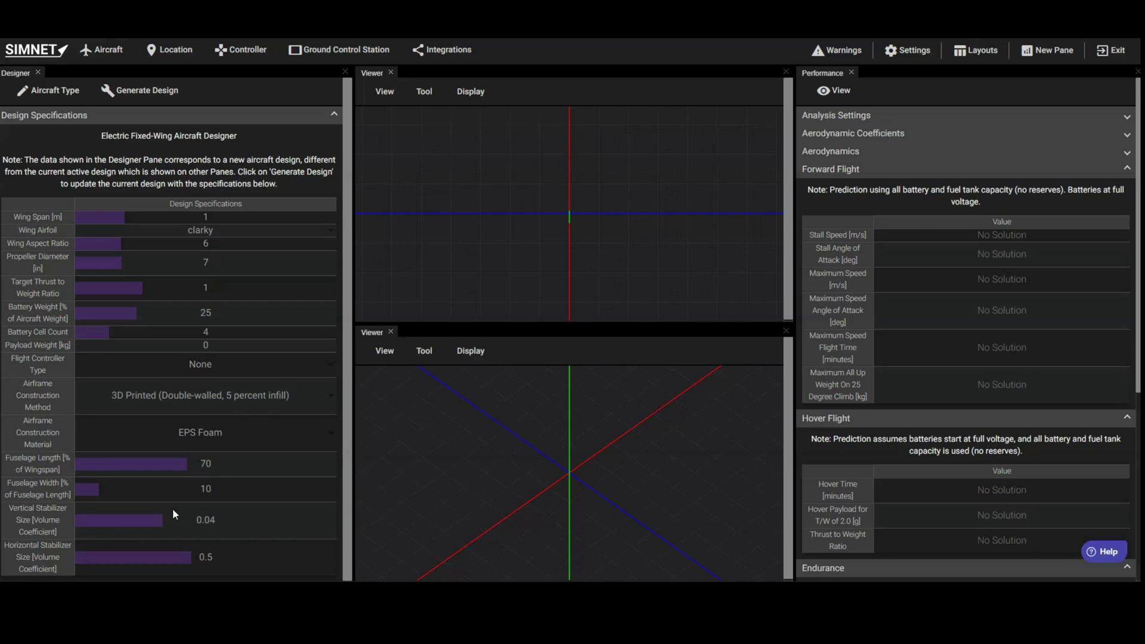
{"action": "left_click", "coordinate": [167, 435]}
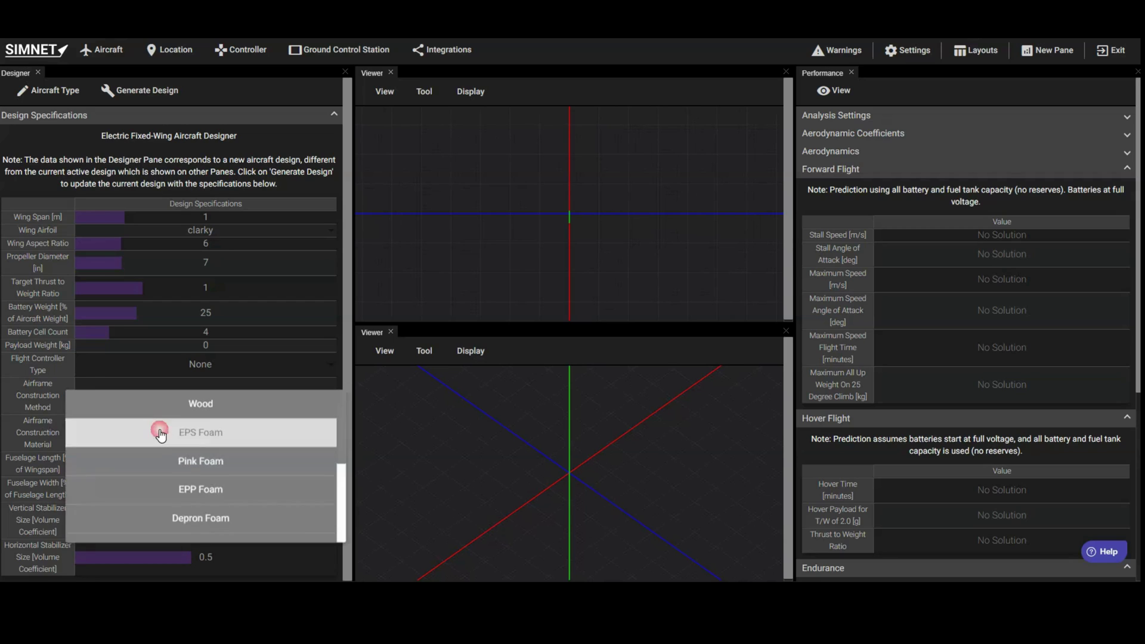
{"action": "scroll", "coordinate": [213, 440], "scroll_direction": "up", "scroll_amount": 5}
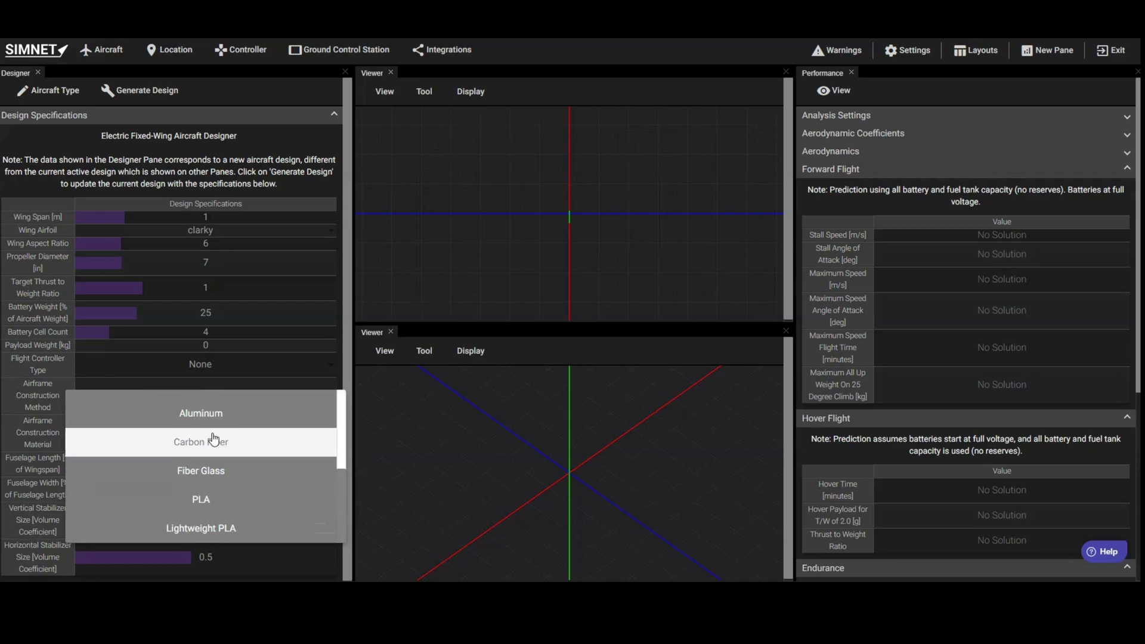
{"action": "left_click", "coordinate": [207, 531]}
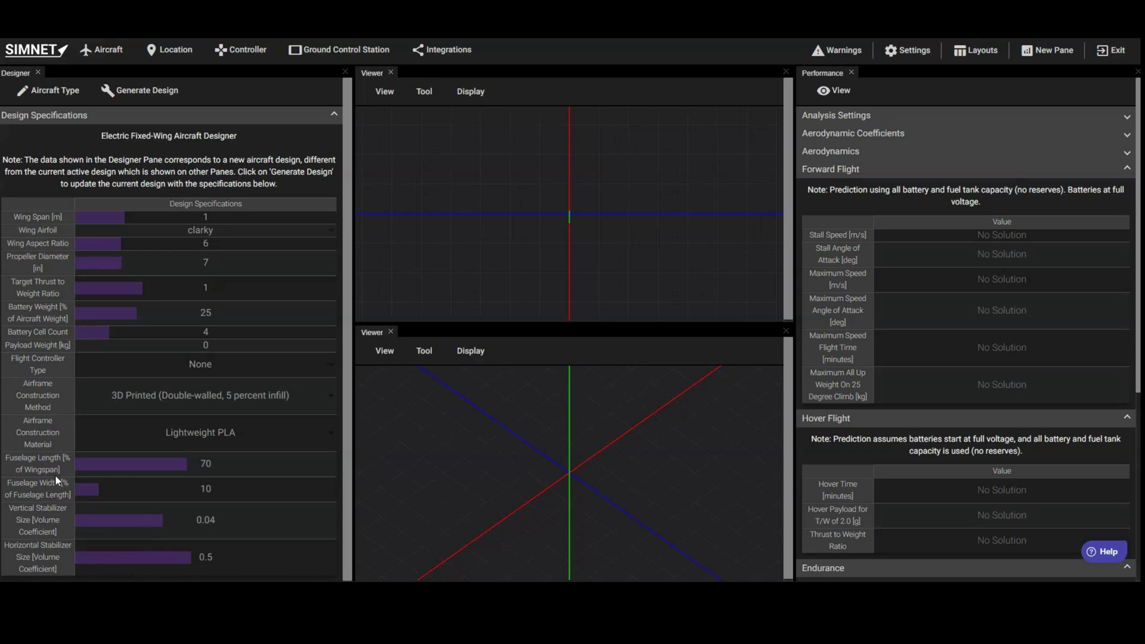
- Generate the design, confirming it replaces the current one
{"action": "left_click", "coordinate": [129, 98]}
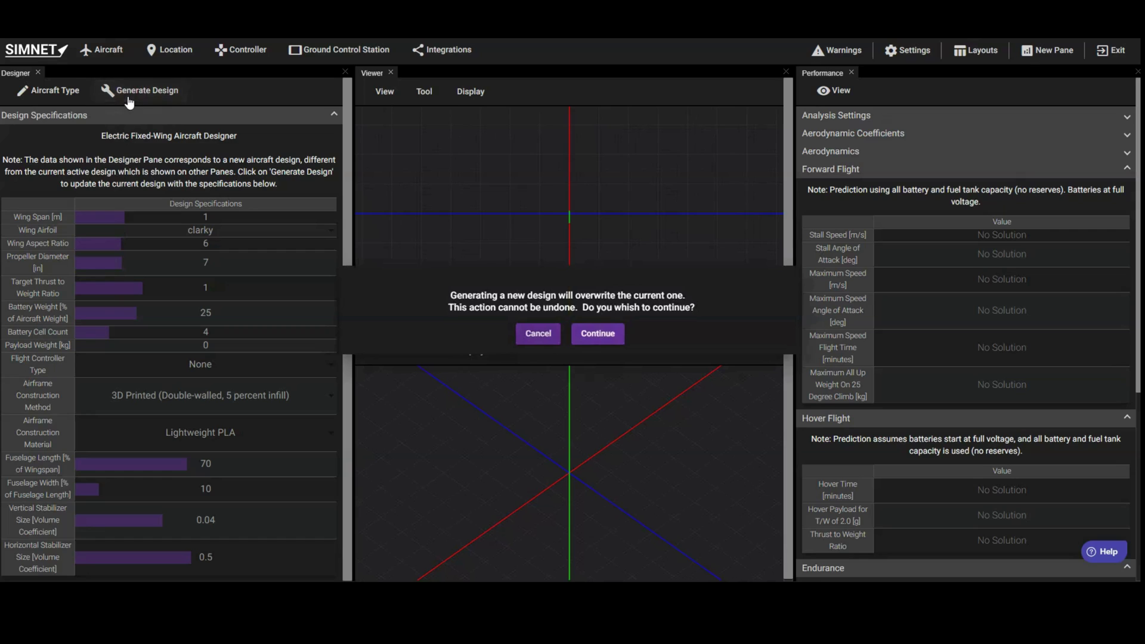
{"action": "left_click", "coordinate": [585, 332]}
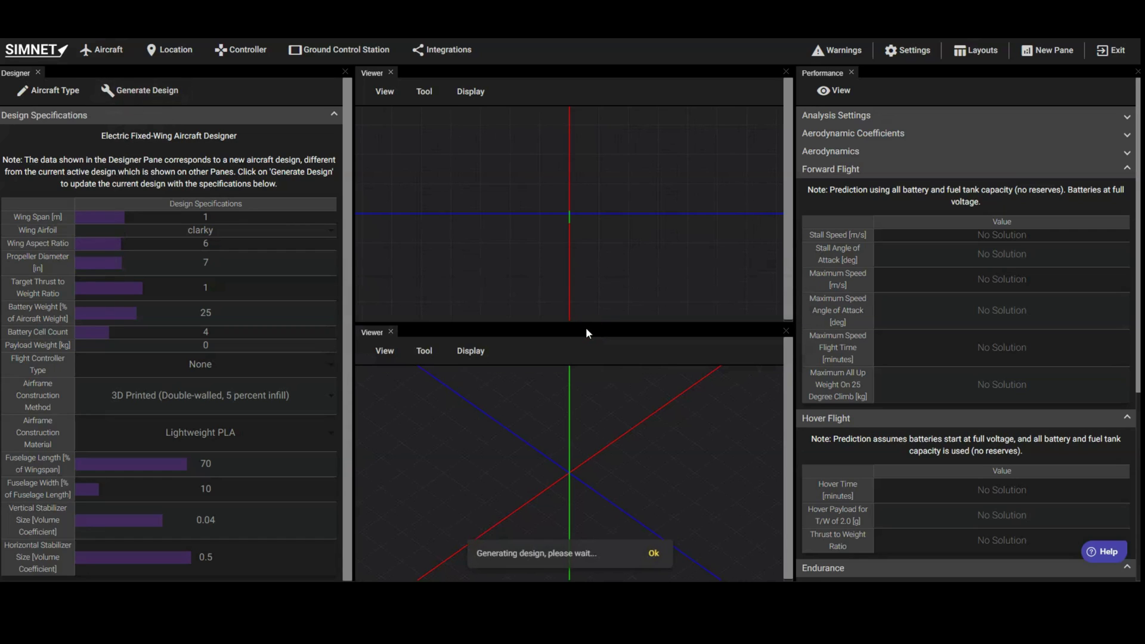
{"action": "right_click", "coordinate": [586, 327]}
{"action": "key", "text": "Escape"}
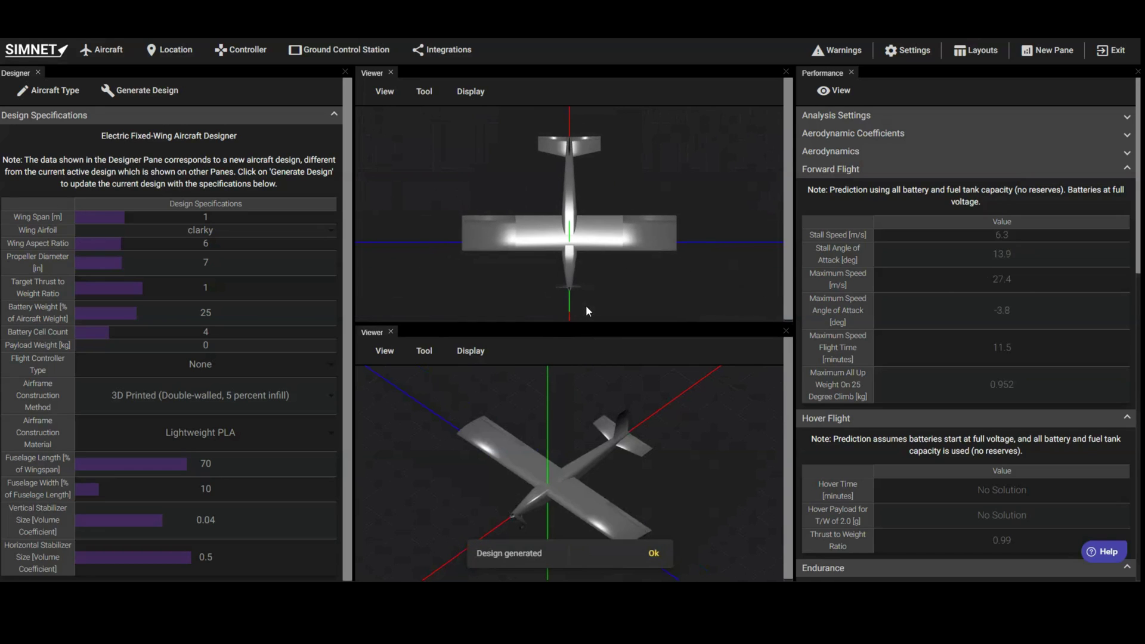
- Orbit the top viewer and review the predictions: 118.9 km range, 0.99 thrust-to-weight
{"action": "left_click_drag", "start_coordinate": [586, 304], "coordinate": [746, 221]}
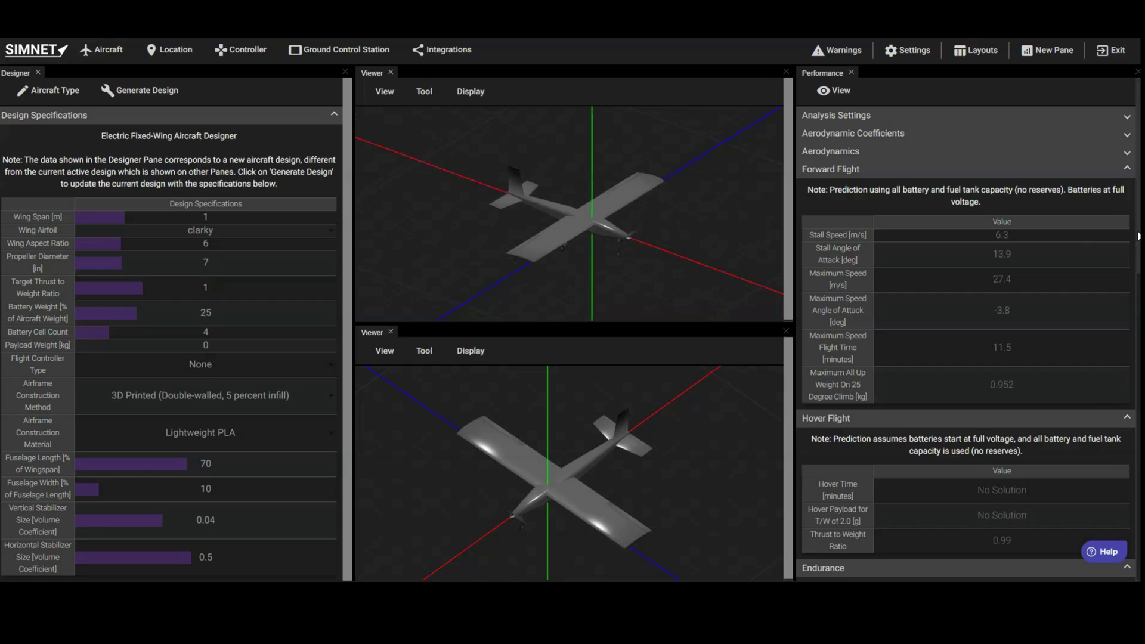
{"action": "scroll", "coordinate": [1086, 241], "scroll_direction": "down", "scroll_amount": 2}
{"action": "scroll", "coordinate": [966, 328], "scroll_direction": "down", "scroll_amount": 10}
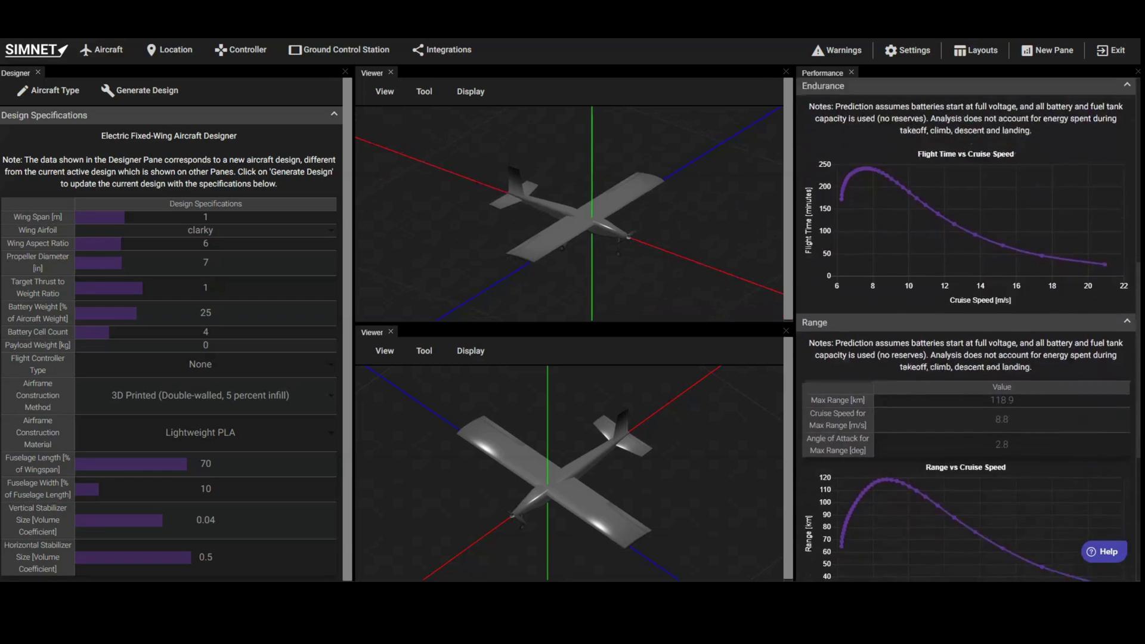
{"action": "scroll", "coordinate": [966, 329], "scroll_direction": "down", "scroll_amount": 4}
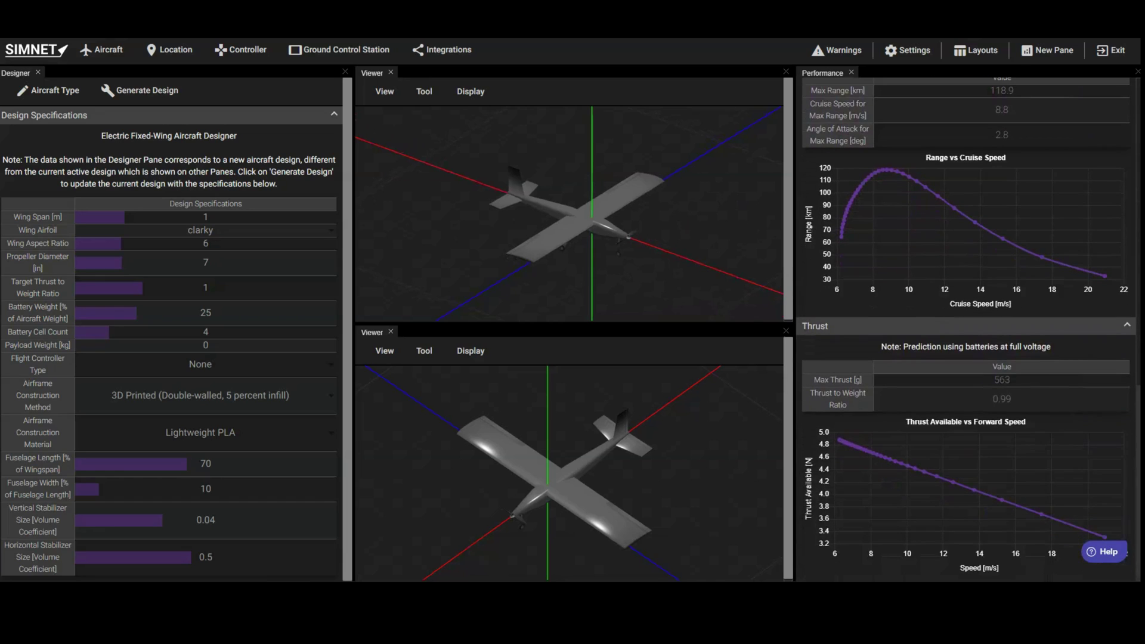
{"action": "scroll", "coordinate": [966, 327], "scroll_direction": "up", "scroll_amount": 7}
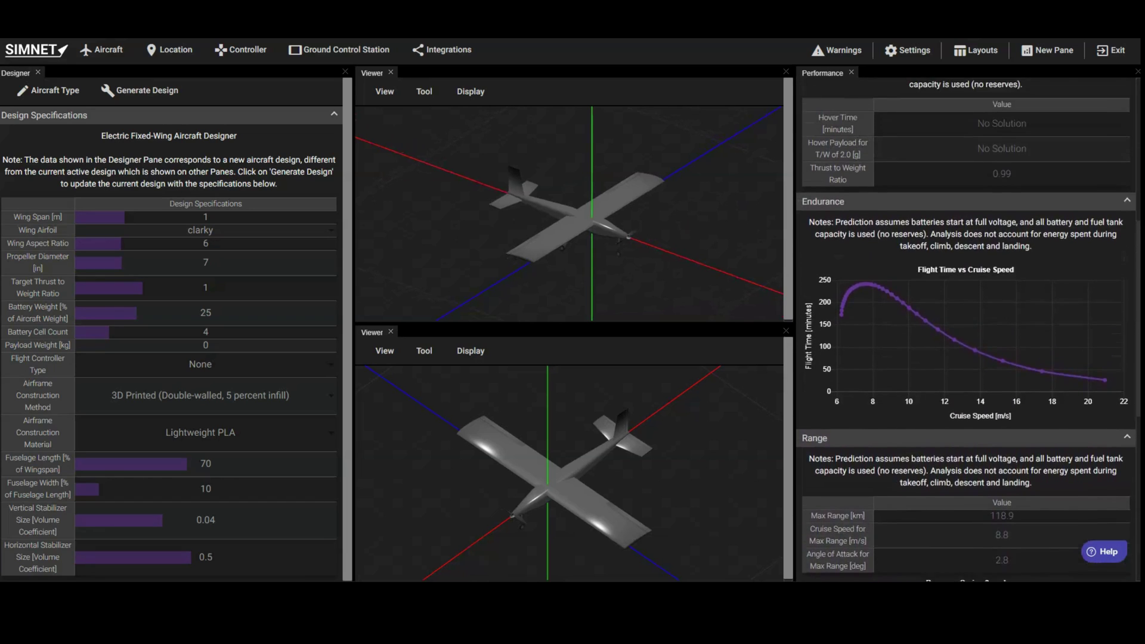
{"action": "scroll", "coordinate": [1135, 296], "scroll_direction": "up", "scroll_amount": 4}
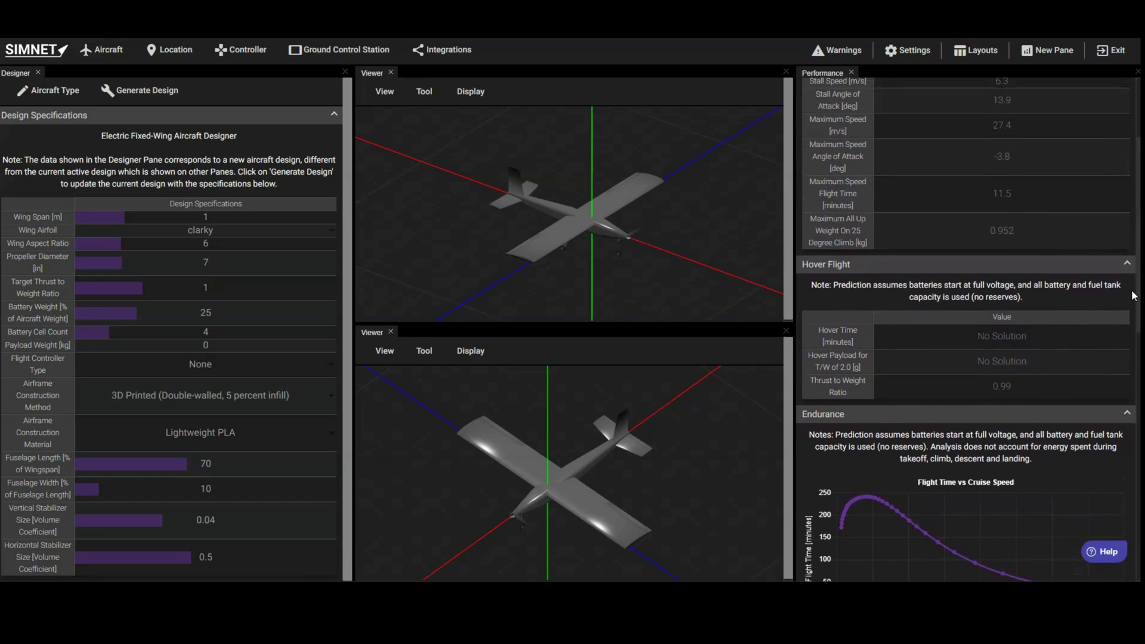
{"action": "scroll", "coordinate": [696, 269], "scroll_direction": "up", "scroll_amount": 2}
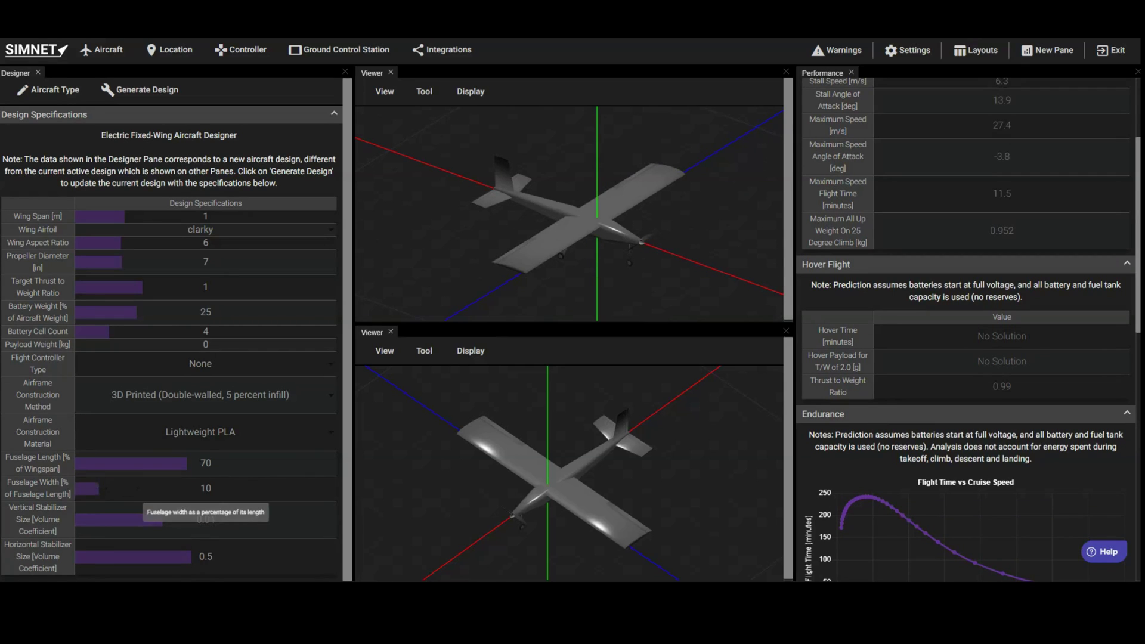
- Set fuselage width 13, vertical stabilizer size 0.03 and horizontal stabilizer size 0.4
{"action": "double_click", "coordinate": [134, 491]}
{"action": "type", "text": "13"}
{"action": "key", "text": "Return"}
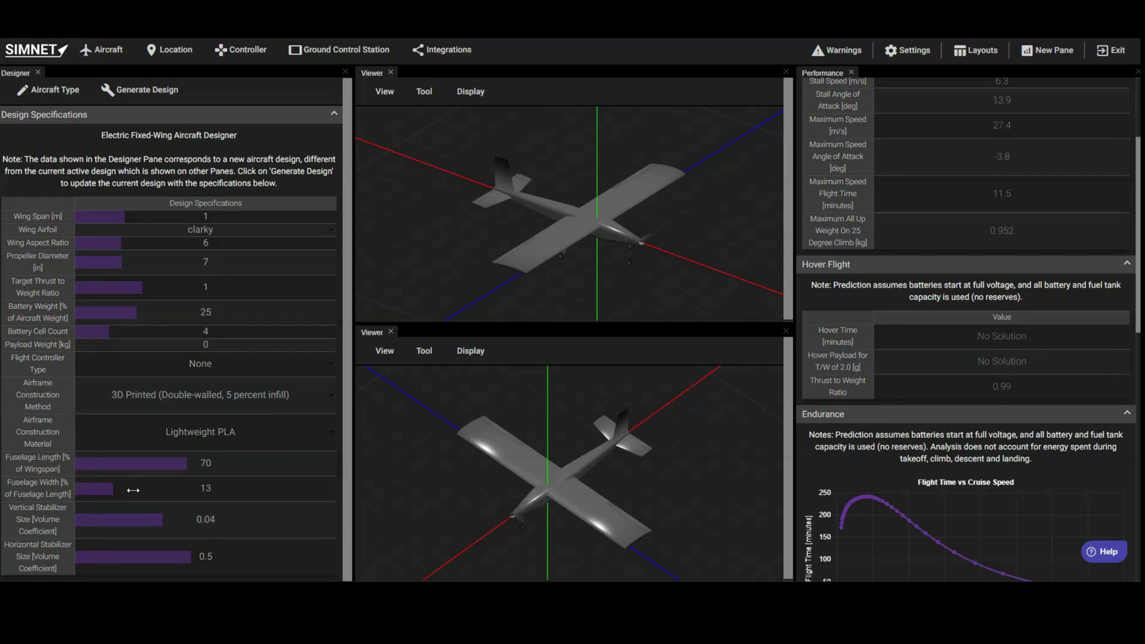
{"action": "double_click", "coordinate": [153, 524]}
{"action": "type", "text": "0.03"}
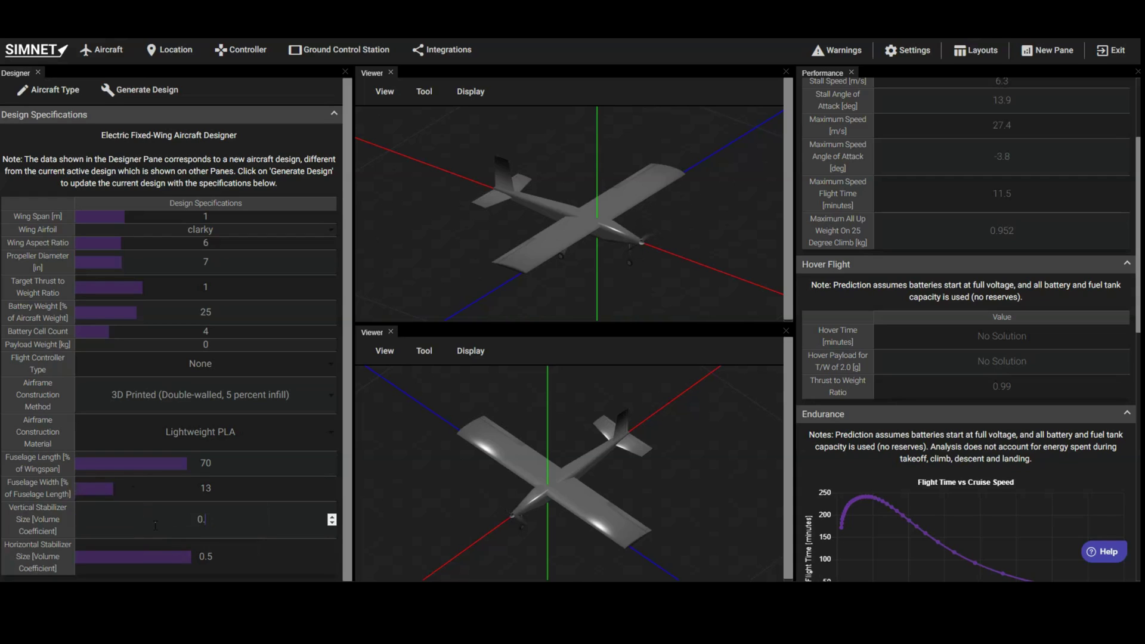
{"action": "key", "text": "Return"}
{"action": "double_click", "coordinate": [180, 557]}
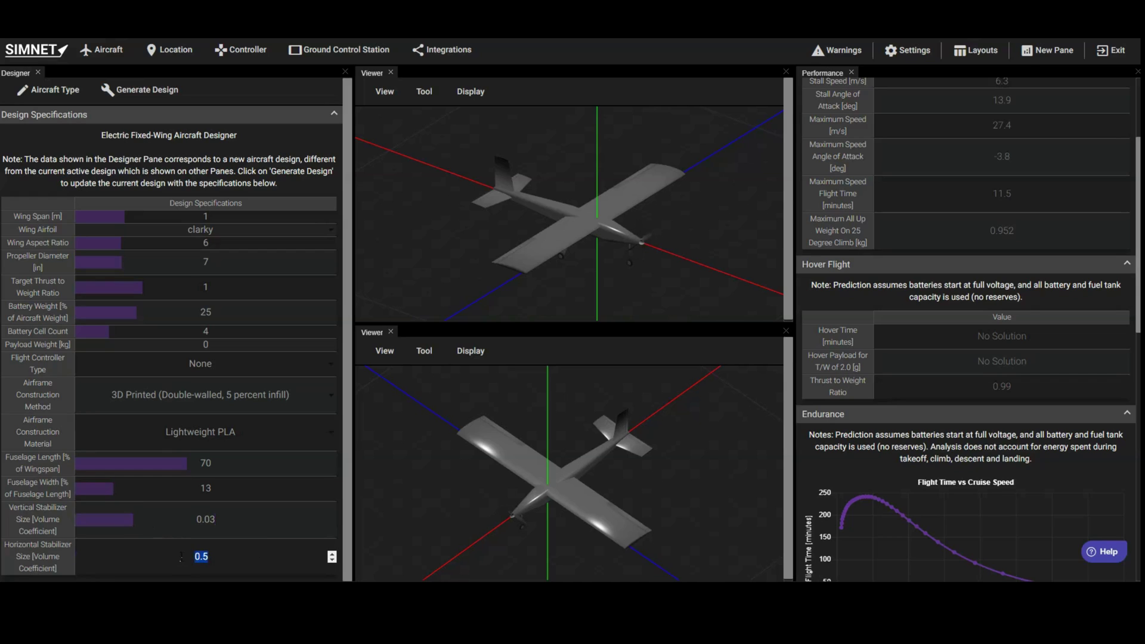
{"action": "type", "text": "0.4"}
{"action": "key", "text": "Return"}
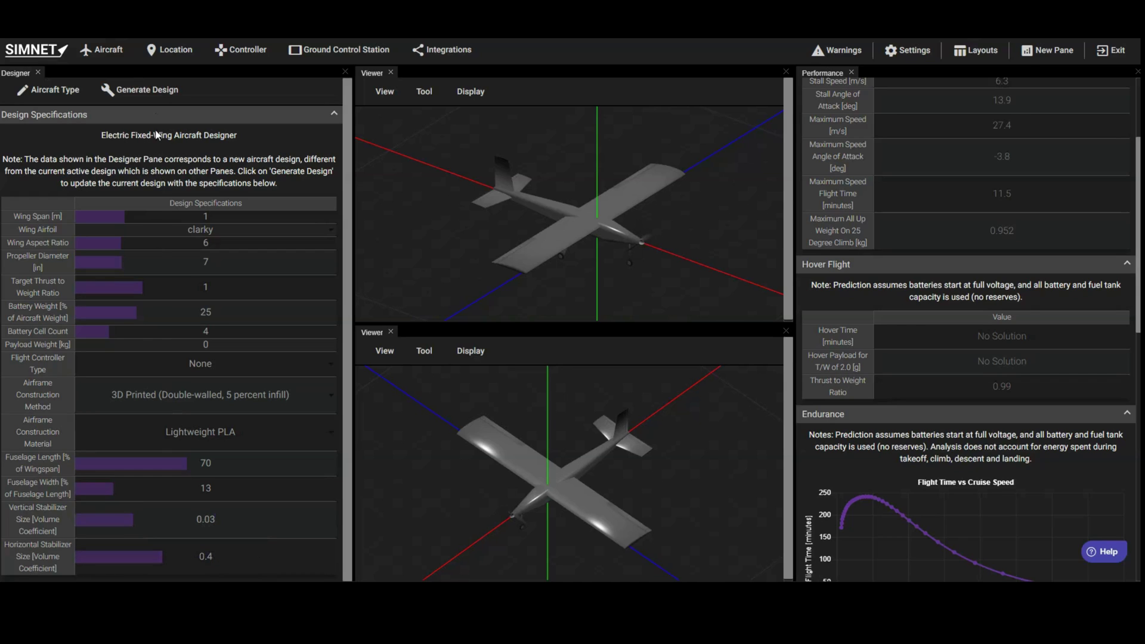
- Regenerate the design over the current one and view it from above
{"action": "left_click", "coordinate": [158, 91]}
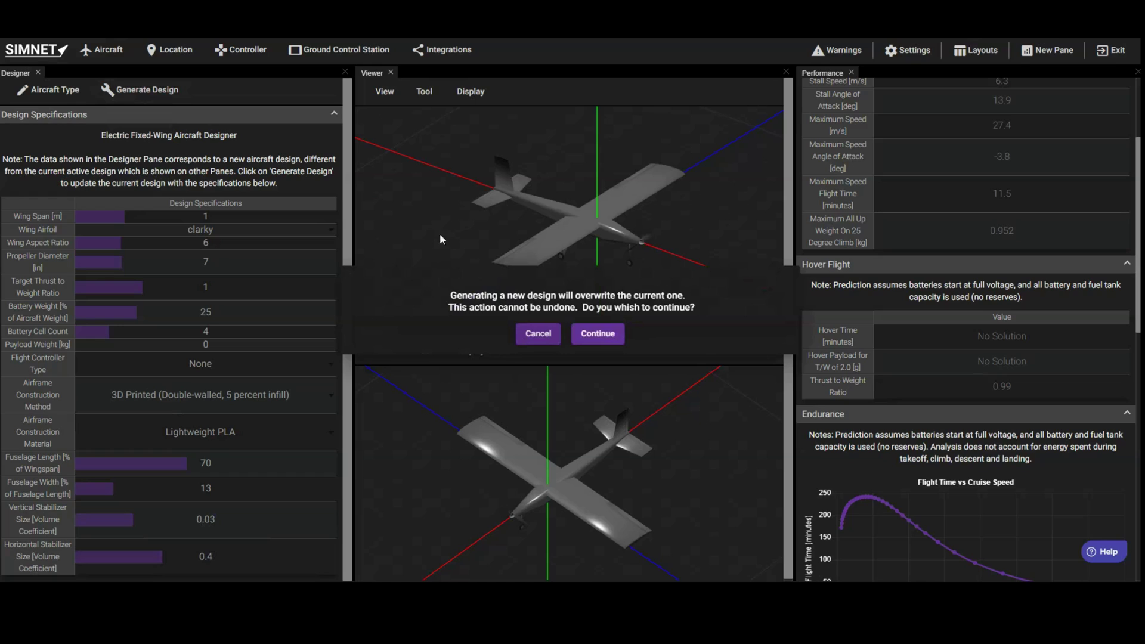
{"action": "left_click", "coordinate": [597, 335]}
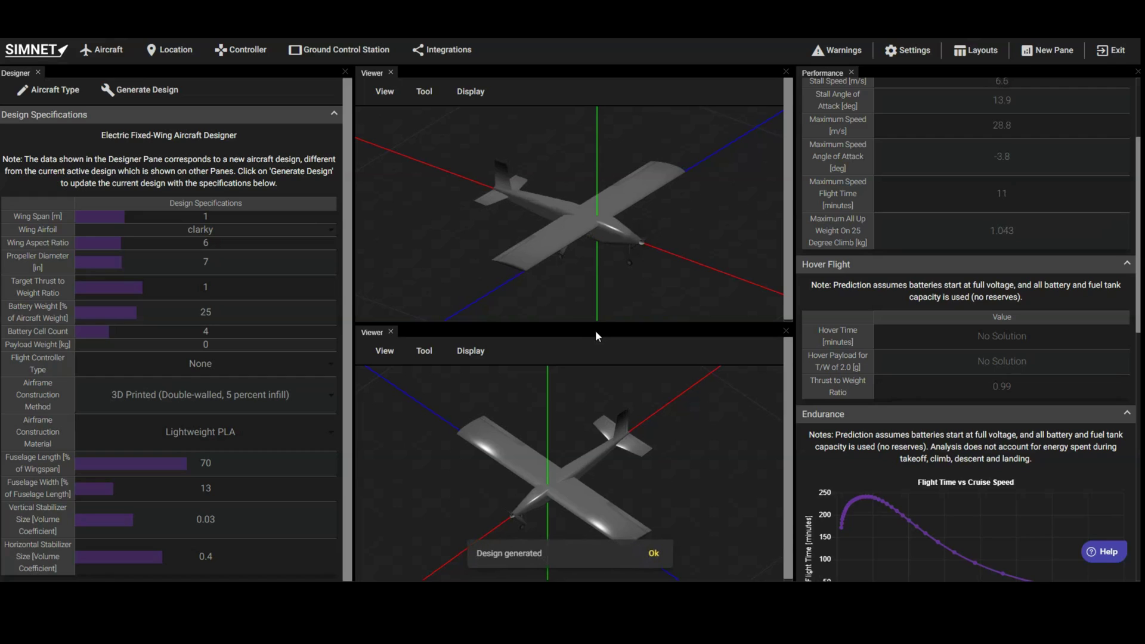
{"action": "left_click_drag", "start_coordinate": [597, 298], "coordinate": [635, 283]}
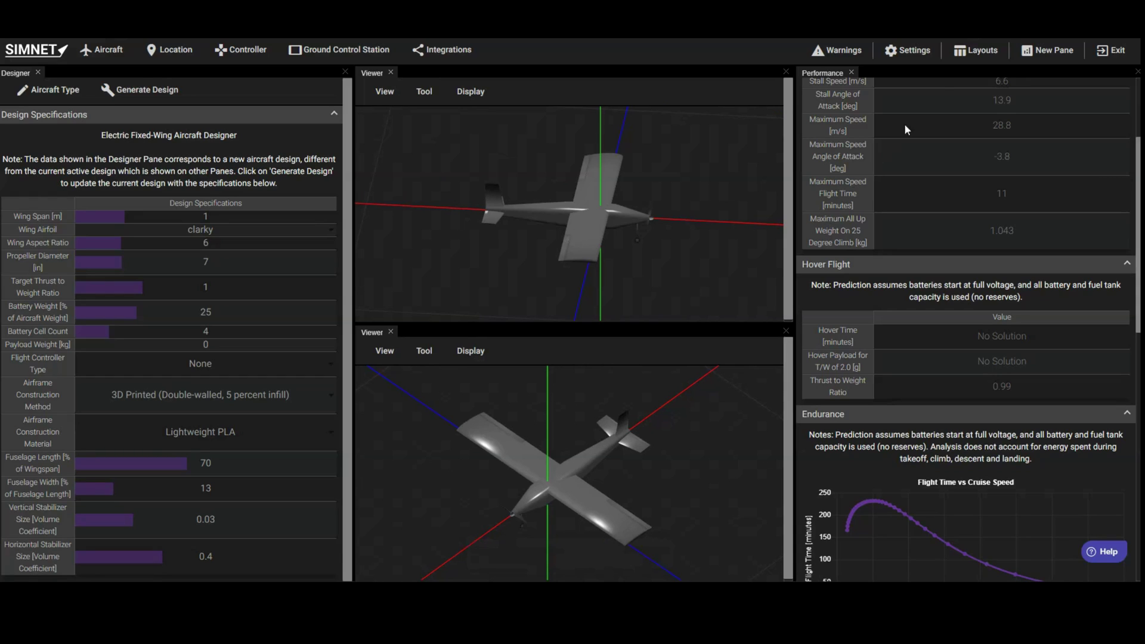
- Load the 2: Edit layout from the Layouts list
{"action": "left_click", "coordinate": [976, 51]}
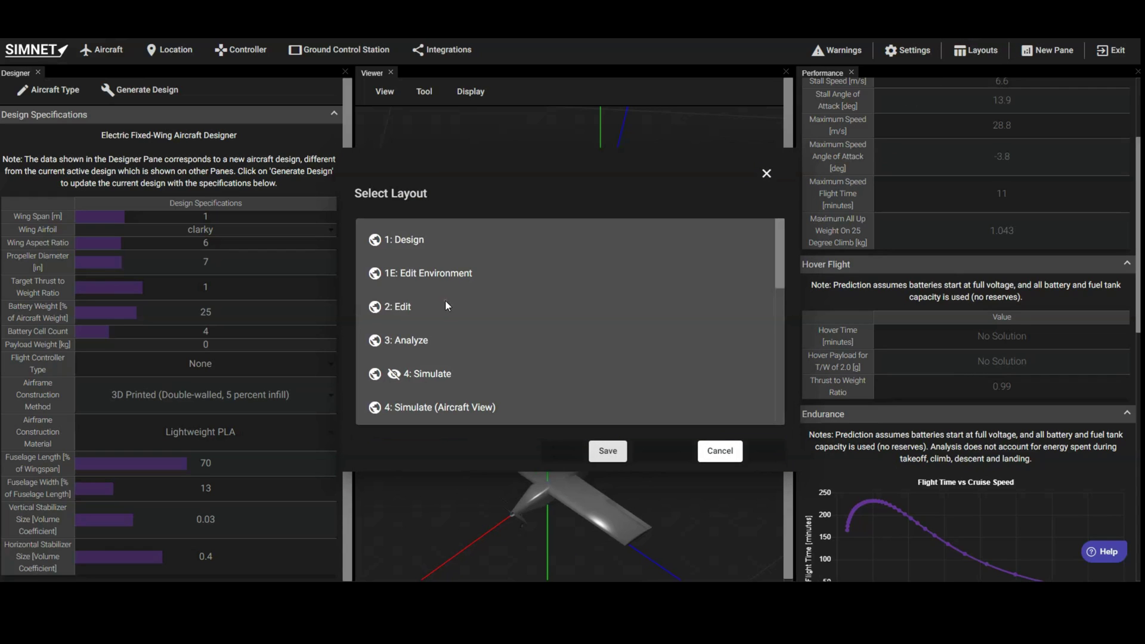
{"action": "left_click", "coordinate": [447, 306]}
{"action": "left_click", "coordinate": [765, 451]}
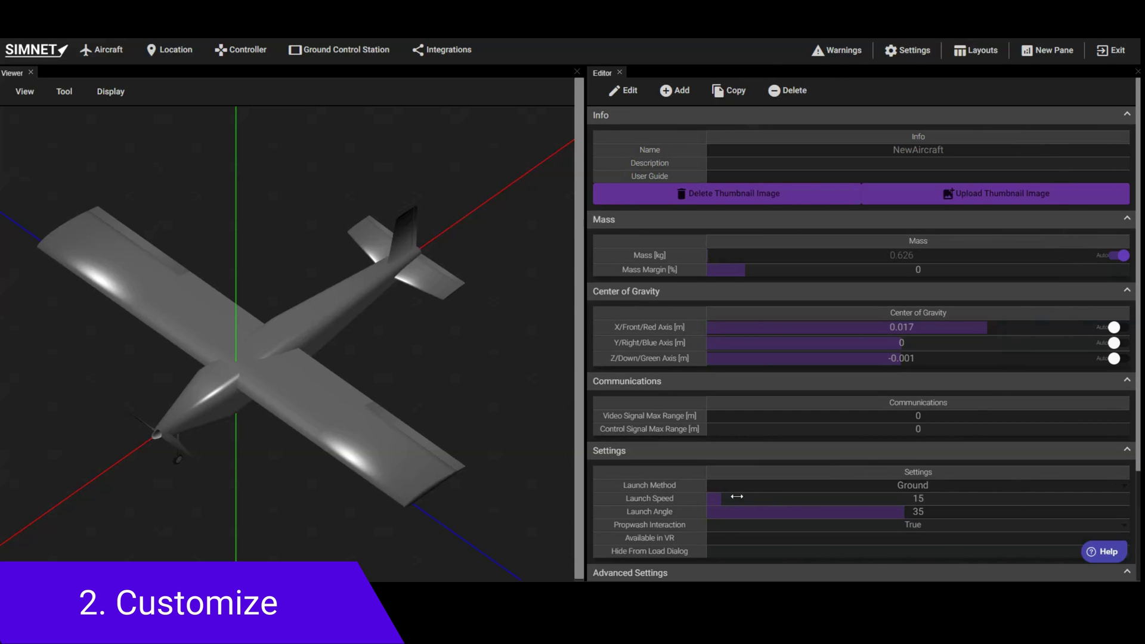
{"action": "mouse_move", "coordinate": [731, 496]}
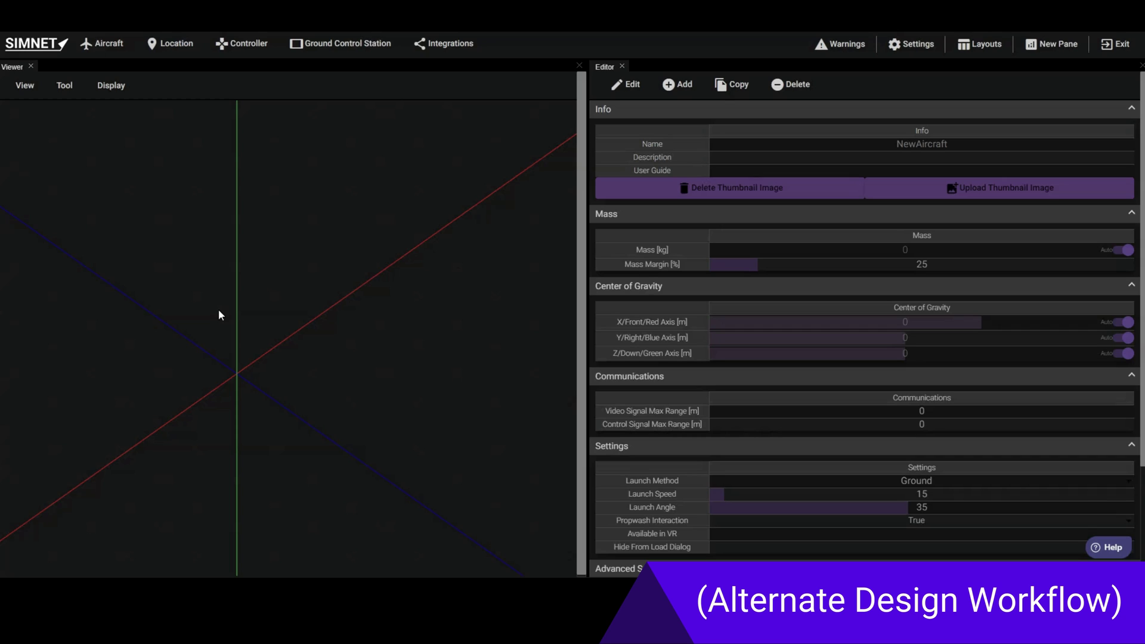
- Add a wing to the new aircraft
{"action": "left_click", "coordinate": [684, 87]}
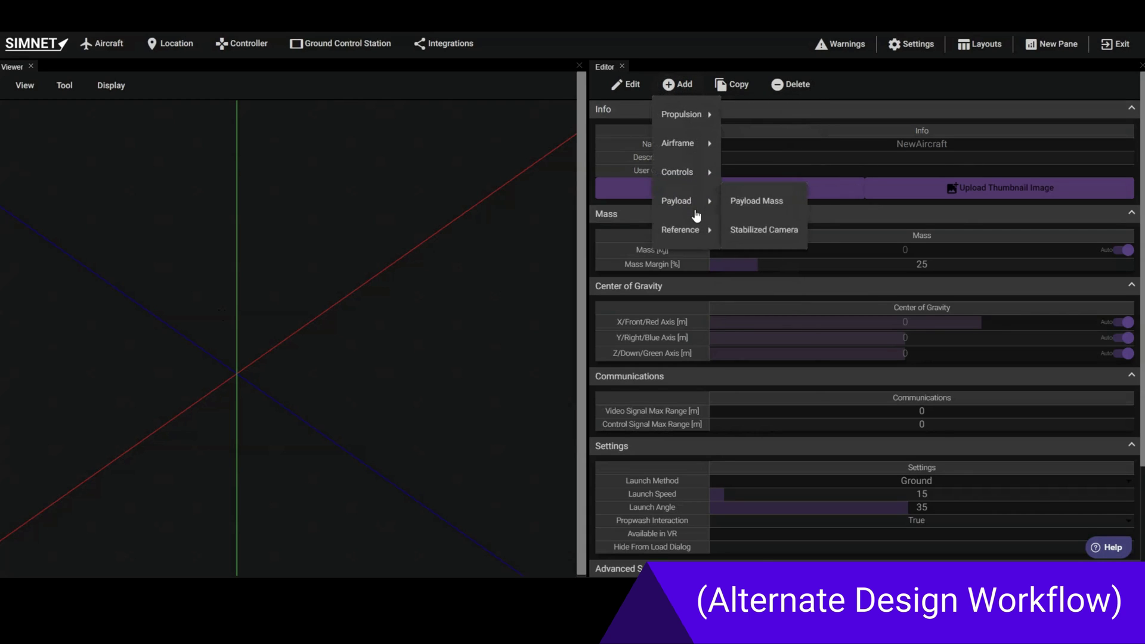
{"action": "mouse_move", "coordinate": [695, 228]}
{"action": "mouse_move", "coordinate": [686, 144]}
{"action": "left_click", "coordinate": [740, 143]}
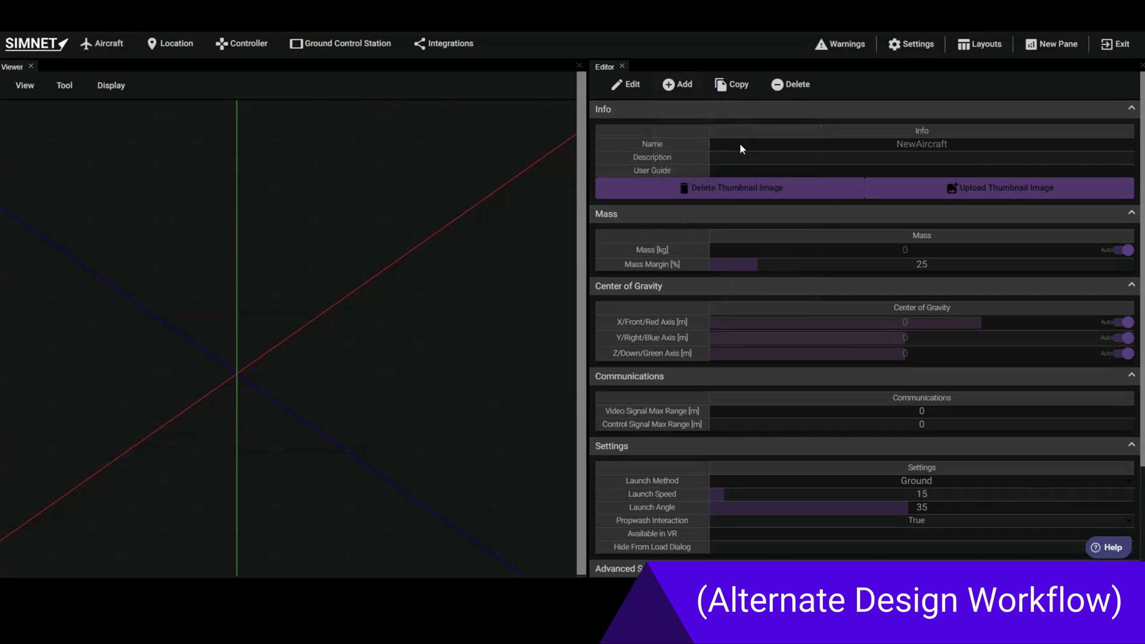
{"action": "left_click", "coordinate": [345, 359]}
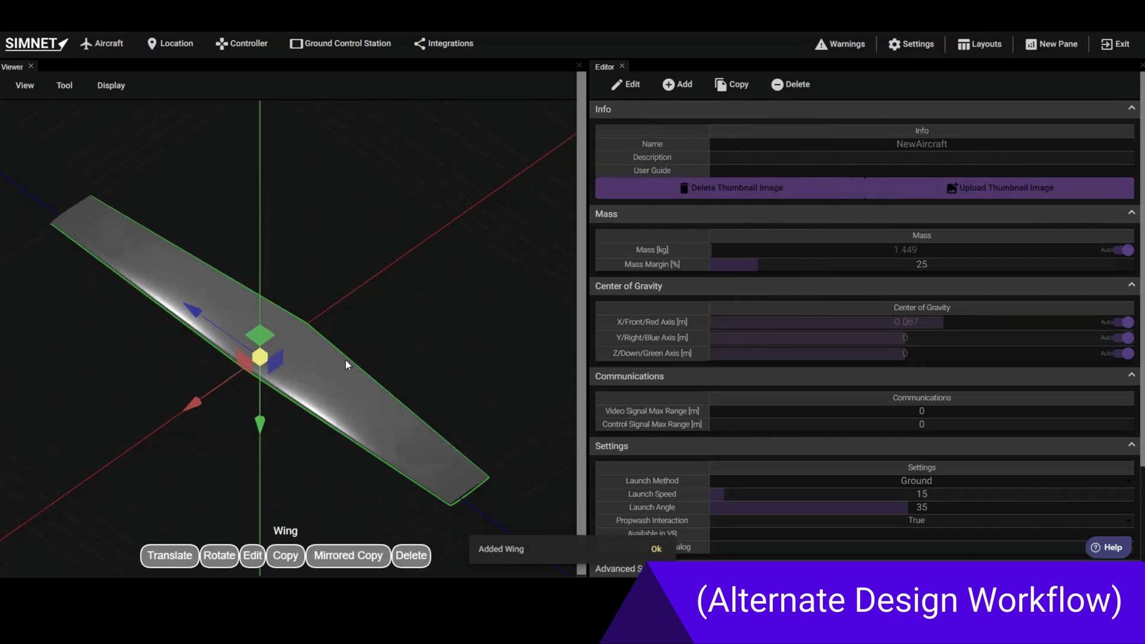
{"action": "left_click", "coordinate": [391, 338]}
- Add a propeller at the wing centre
{"action": "left_click", "coordinate": [677, 84]}
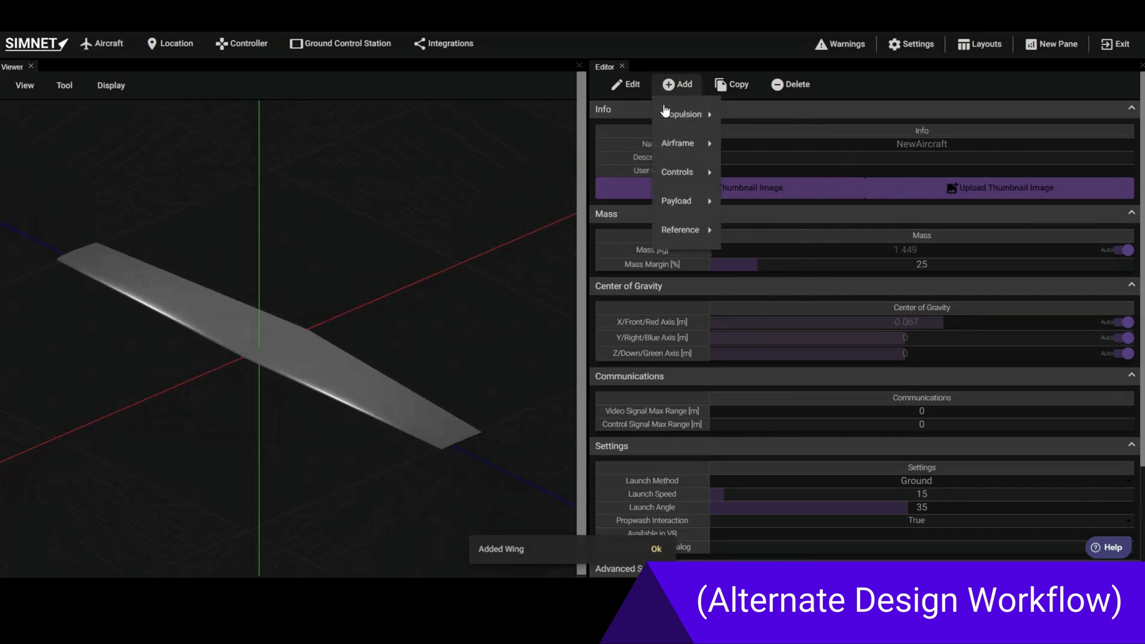
{"action": "mouse_move", "coordinate": [674, 130]}
{"action": "left_click", "coordinate": [755, 173]}
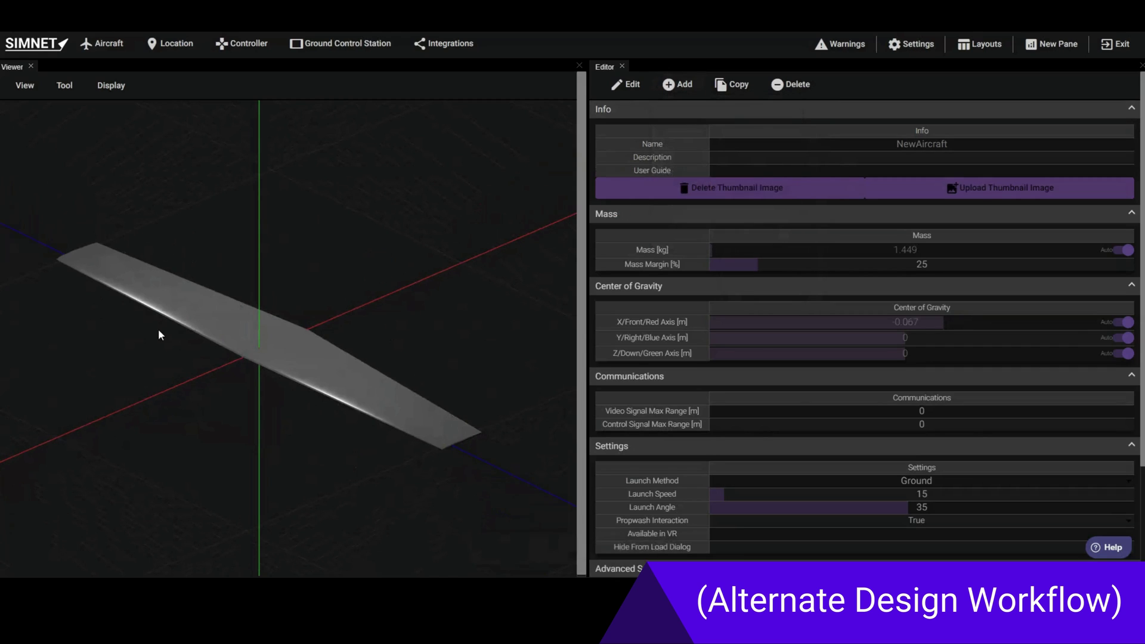
{"action": "left_click", "coordinate": [260, 341]}
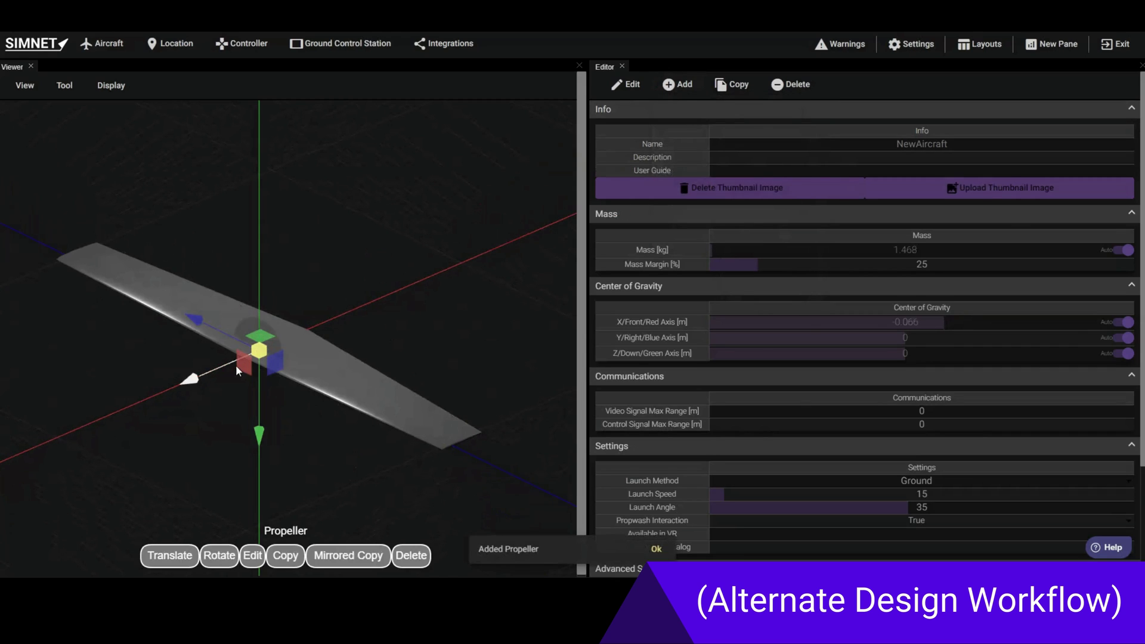
{"action": "left_click", "coordinate": [265, 411]}
- Widen the wing root chord to 0.414 m and sweep the tip
{"action": "left_click", "coordinate": [277, 384]}
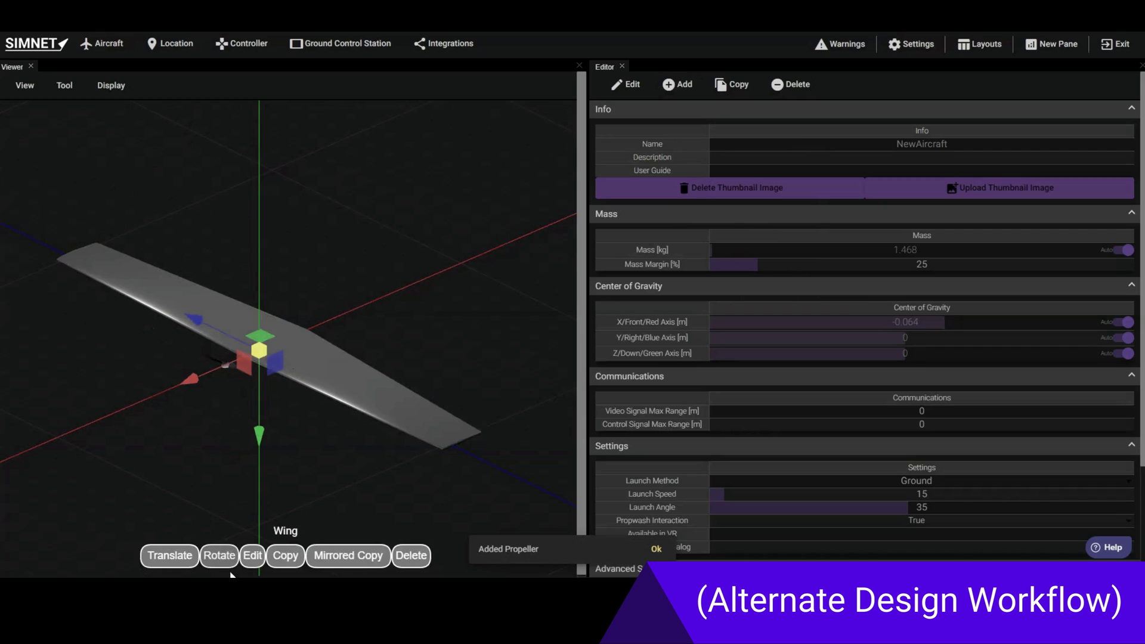
{"action": "left_click", "coordinate": [251, 557]}
{"action": "scroll", "coordinate": [841, 277], "scroll_direction": "down", "scroll_amount": 5}
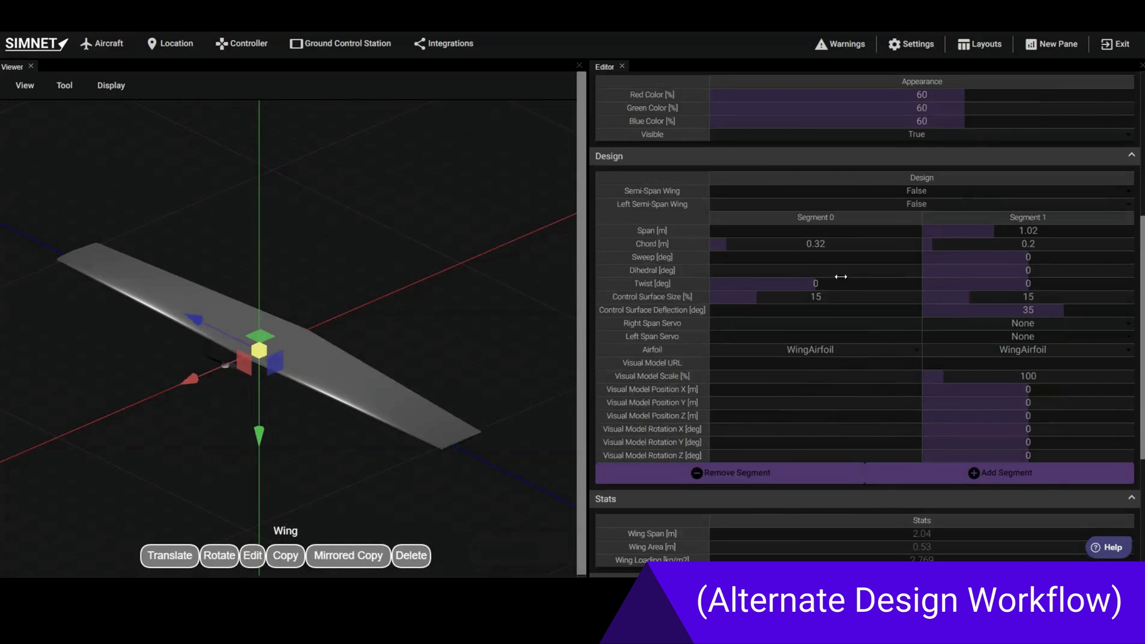
{"action": "left_click_drag", "start_coordinate": [767, 245], "coordinate": [793, 244]}
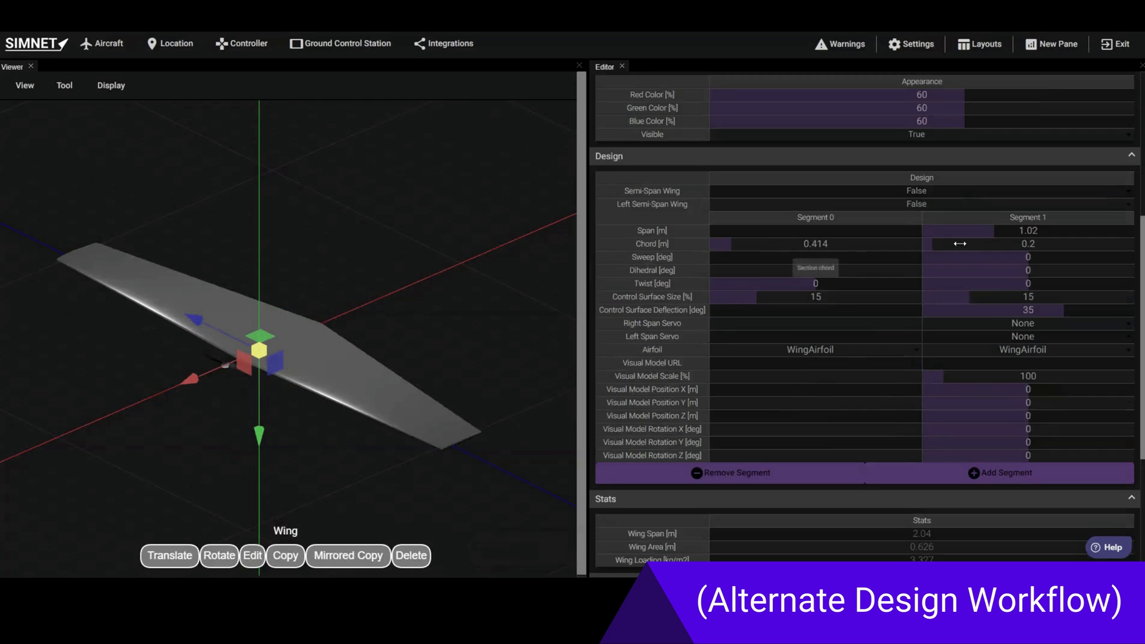
{"action": "left_click_drag", "start_coordinate": [959, 261], "coordinate": [989, 263]}
{"action": "left_click", "coordinate": [352, 315]}
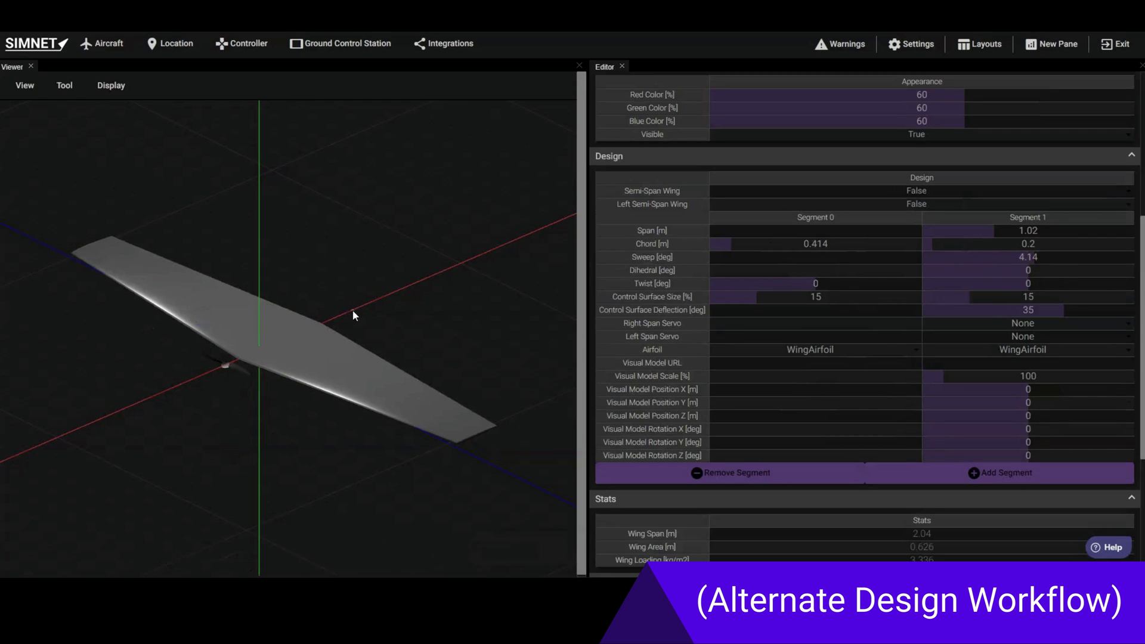
{"action": "scroll", "coordinate": [742, 234], "scroll_direction": "up", "scroll_amount": 1}
{"action": "scroll", "coordinate": [742, 234], "scroll_direction": "up", "scroll_amount": 4}
- Add a fuselage and slide it back along the red axis
{"action": "left_click", "coordinate": [678, 84]}
{"action": "mouse_move", "coordinate": [678, 143]}
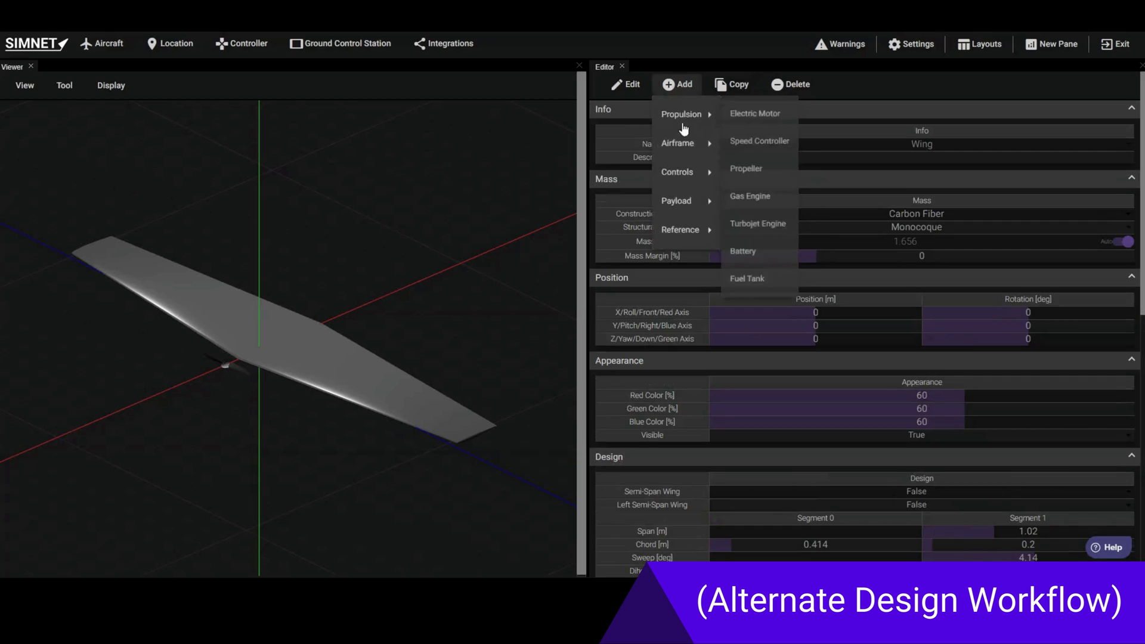
{"action": "left_click", "coordinate": [754, 199]}
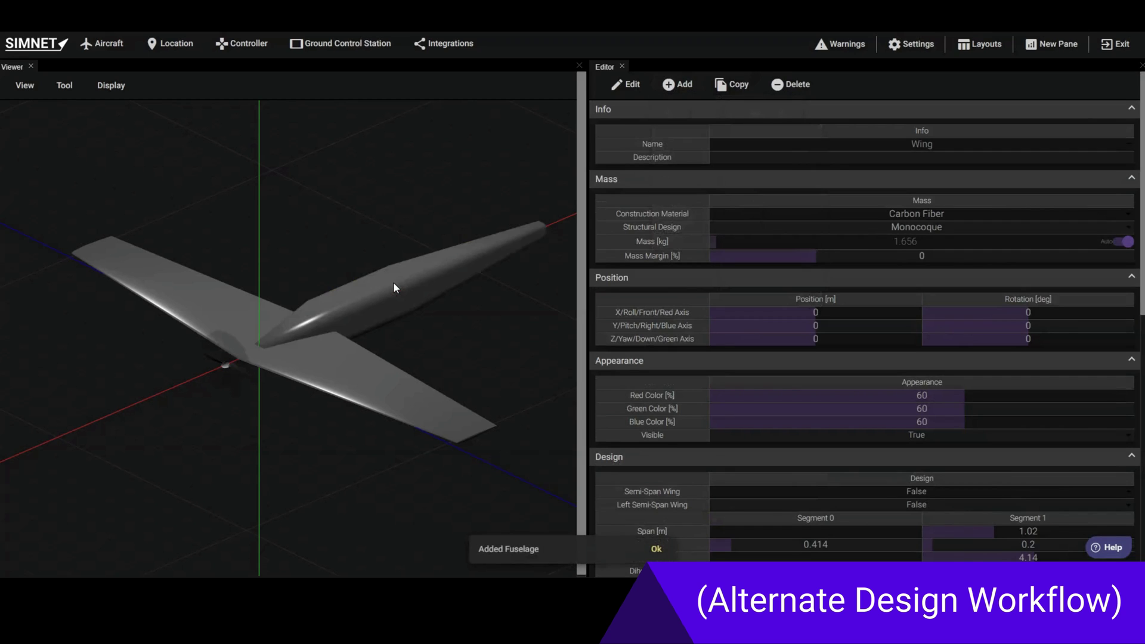
{"action": "left_click", "coordinate": [328, 324]}
{"action": "left_click_drag", "start_coordinate": [226, 365], "coordinate": [170, 385]}
{"action": "left_click", "coordinate": [202, 384]}
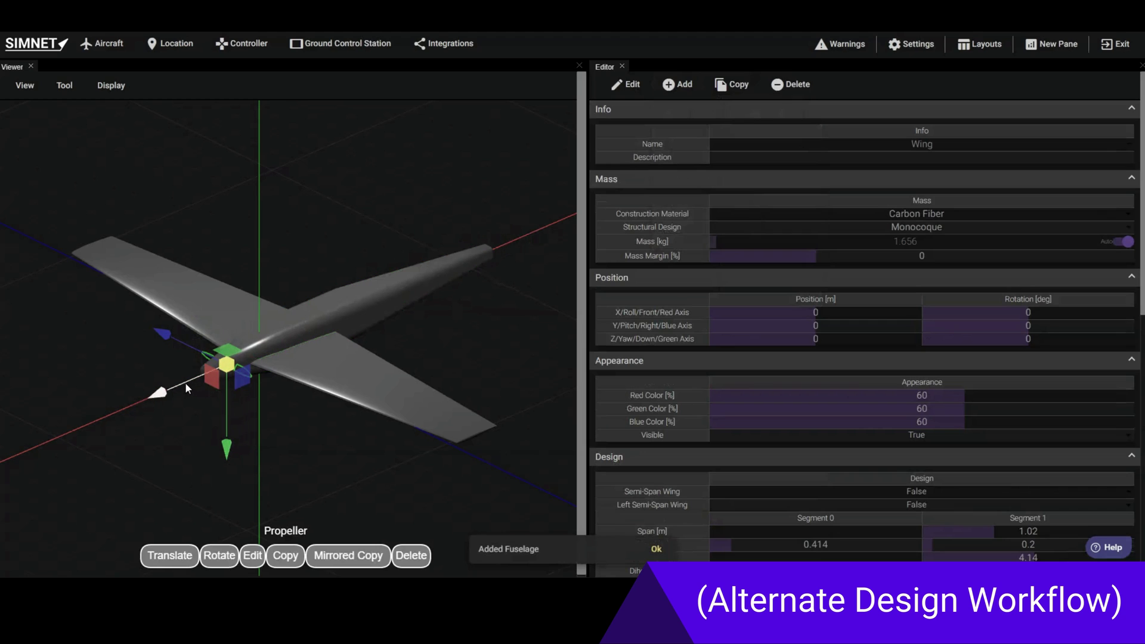
{"action": "left_click", "coordinate": [235, 428]}
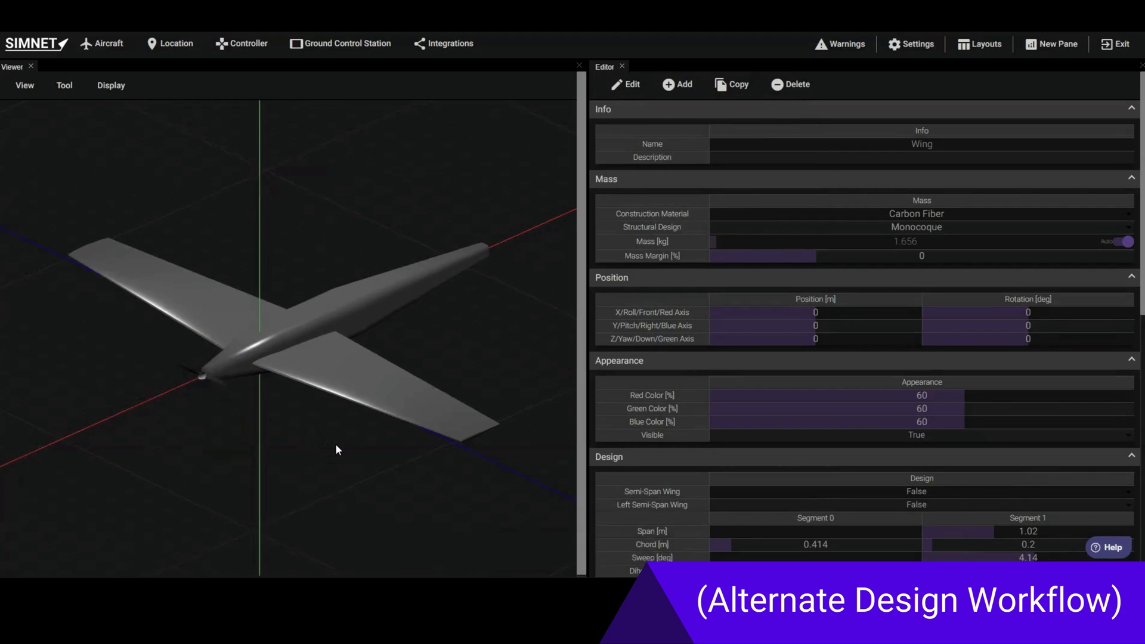
{"action": "left_click", "coordinate": [338, 444]}
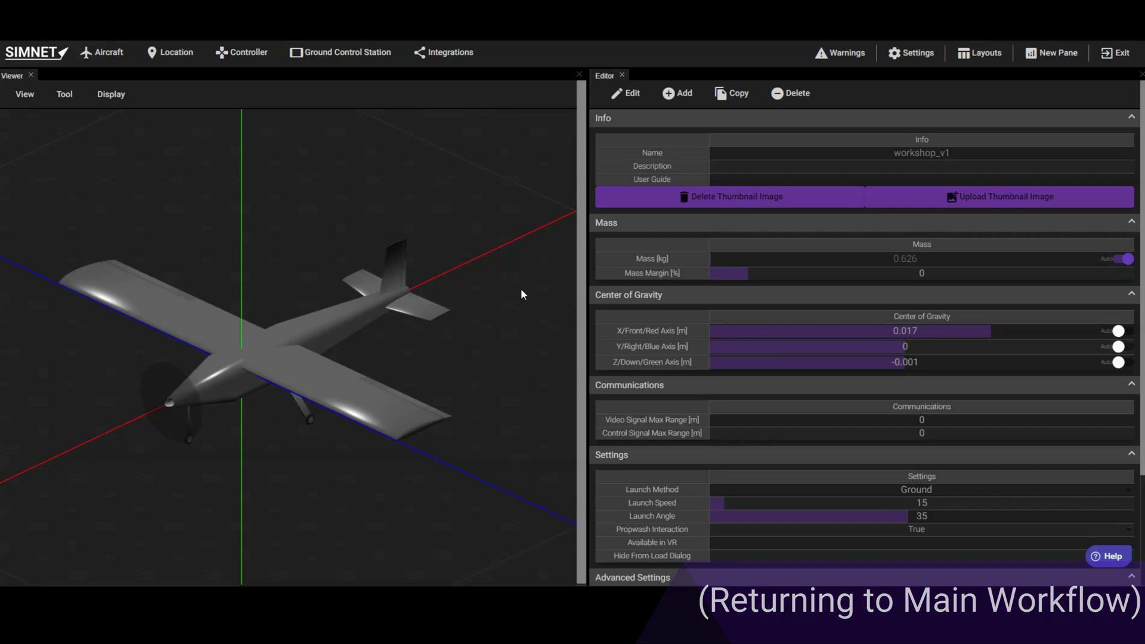
- Edit the fuselage's segment dimensions, raising Segment 1 height to 0.109
{"action": "left_click", "coordinate": [331, 326]}
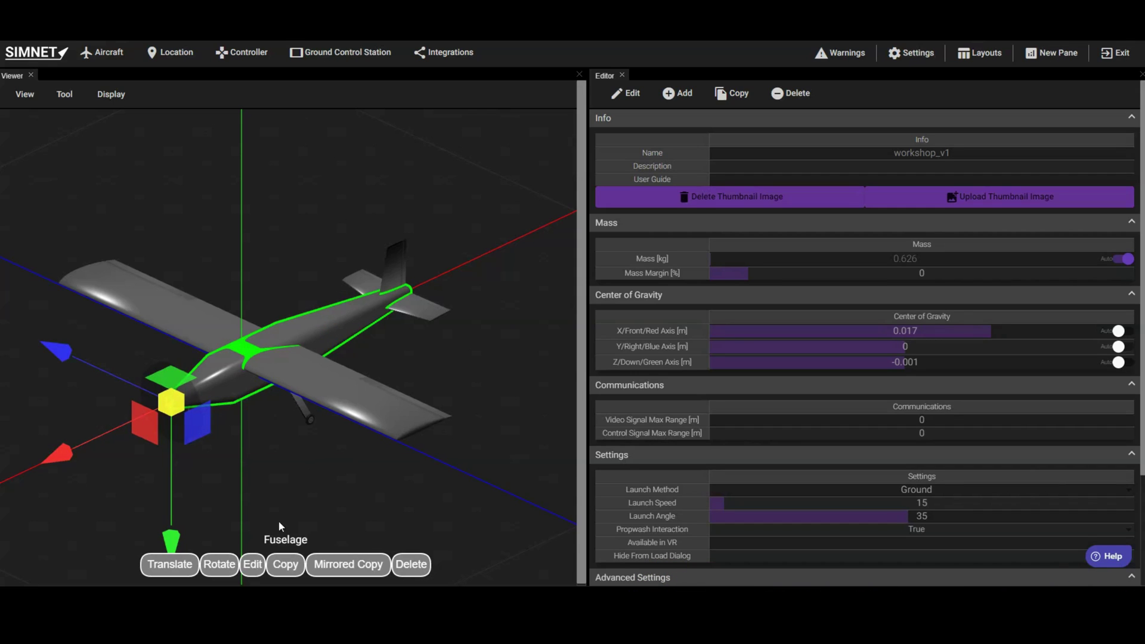
{"action": "left_click", "coordinate": [254, 565]}
{"action": "scroll", "coordinate": [685, 442], "scroll_direction": "down", "scroll_amount": 2}
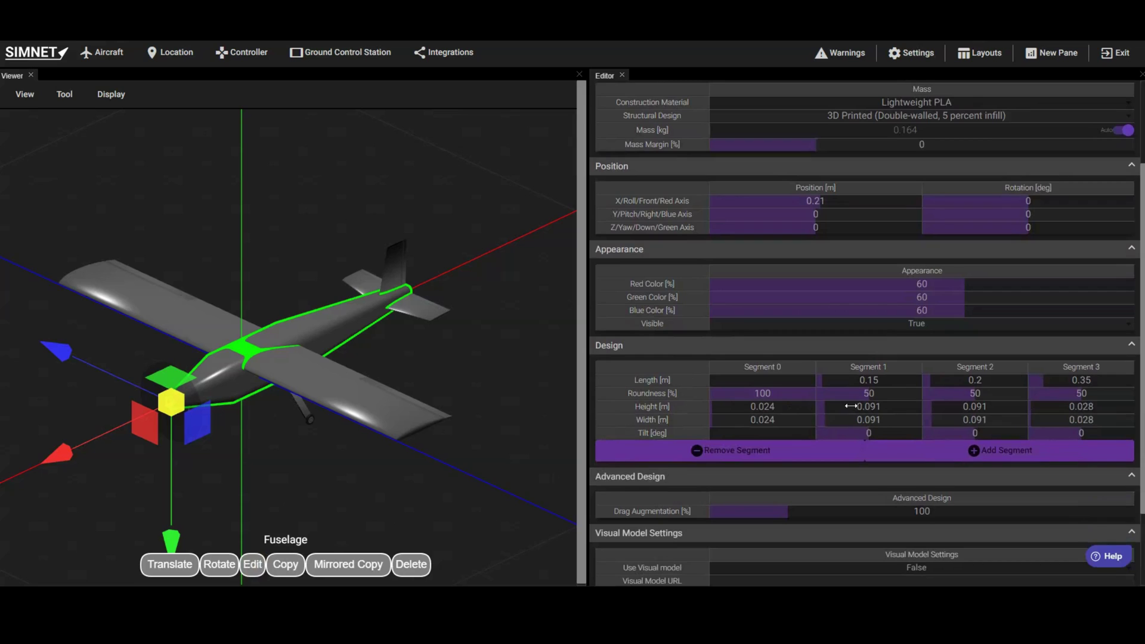
{"action": "left_click_drag", "start_coordinate": [866, 406], "coordinate": [907, 393]}
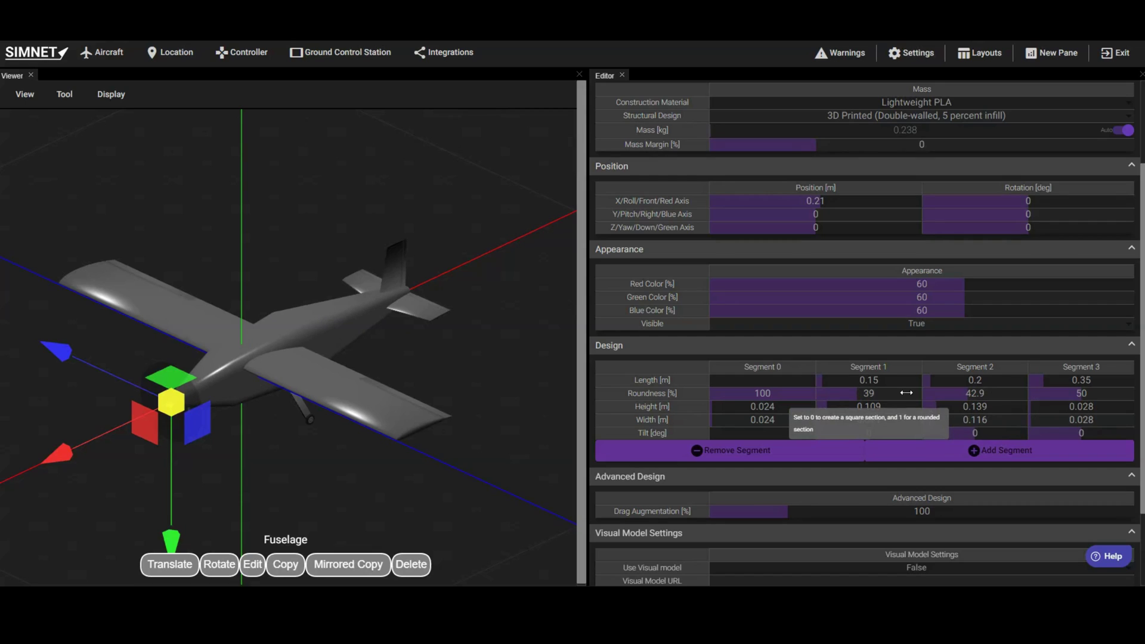
{"action": "left_click", "coordinate": [568, 400]}
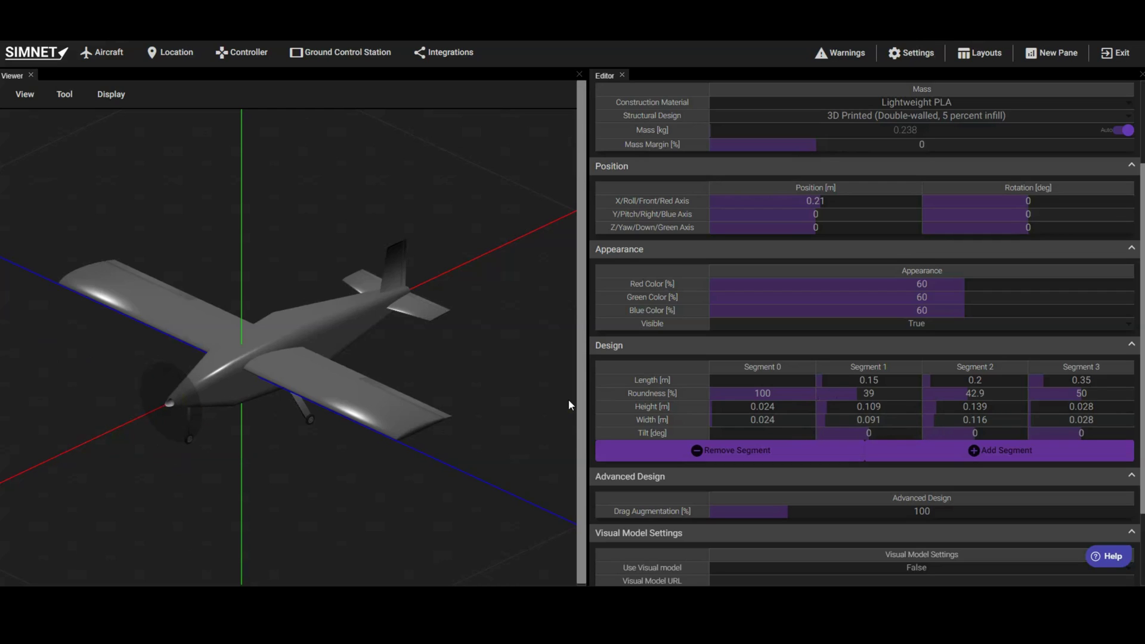
{"action": "scroll", "coordinate": [678, 377], "scroll_direction": "up", "scroll_amount": 4}
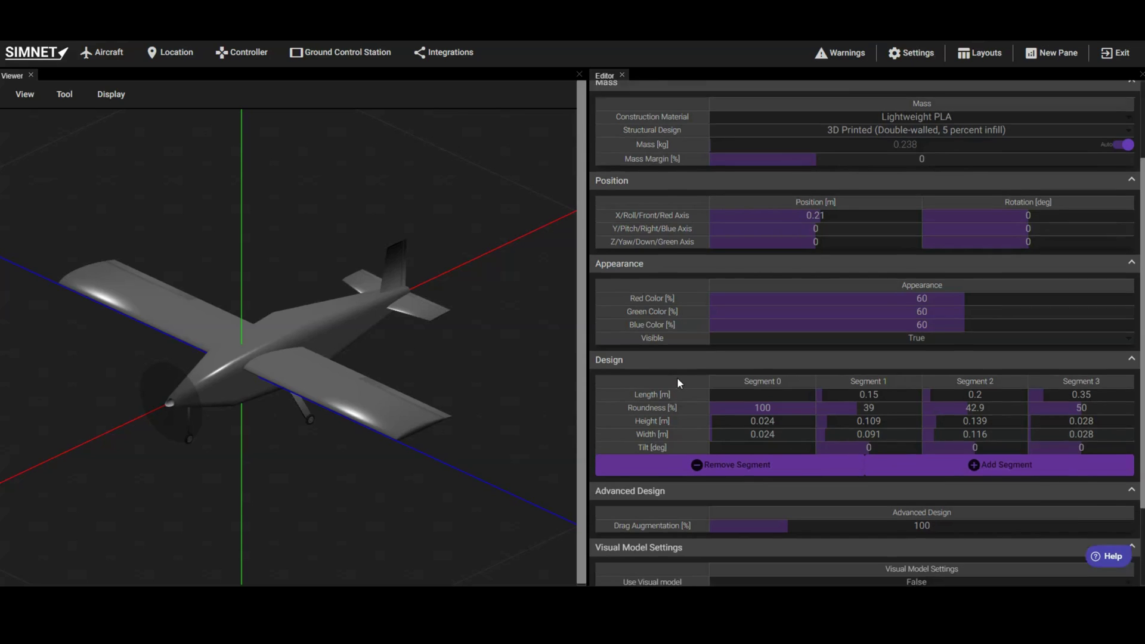
- Add a reference image to the scene
{"action": "left_click", "coordinate": [677, 97]}
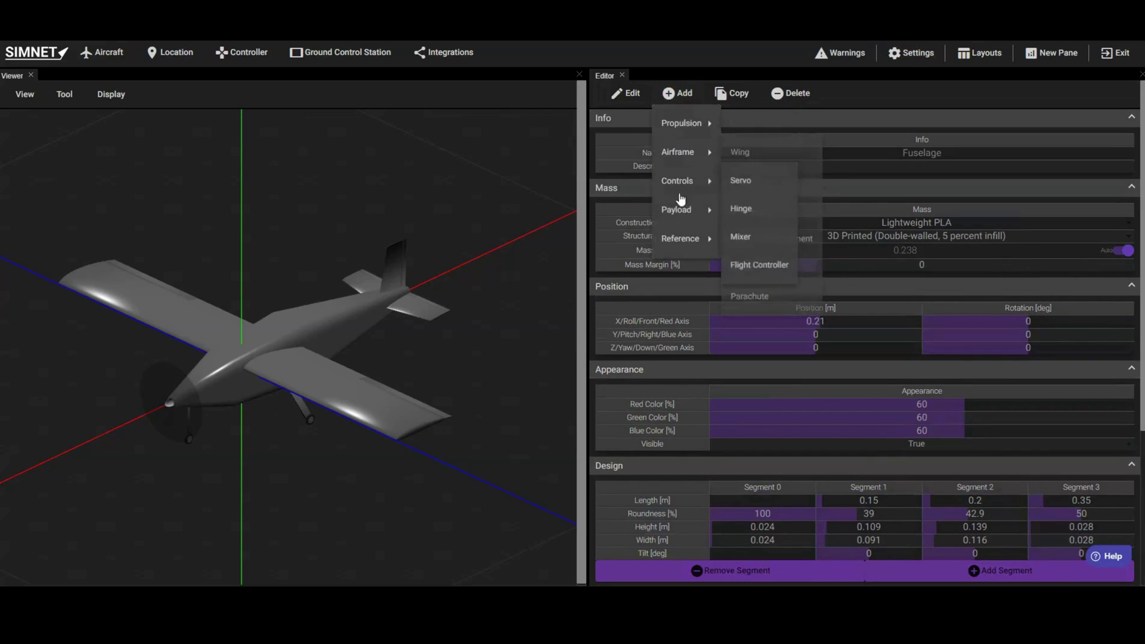
{"action": "mouse_move", "coordinate": [686, 239]}
{"action": "left_click", "coordinate": [754, 245]}
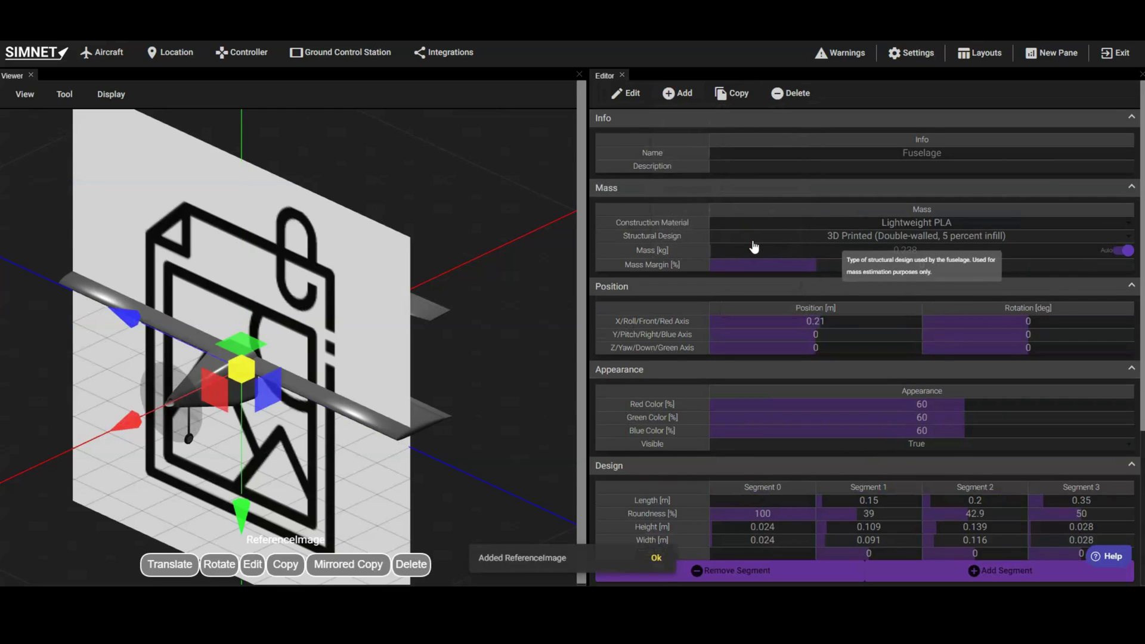
{"action": "left_click", "coordinate": [524, 315]}
{"action": "left_click", "coordinate": [383, 325]}
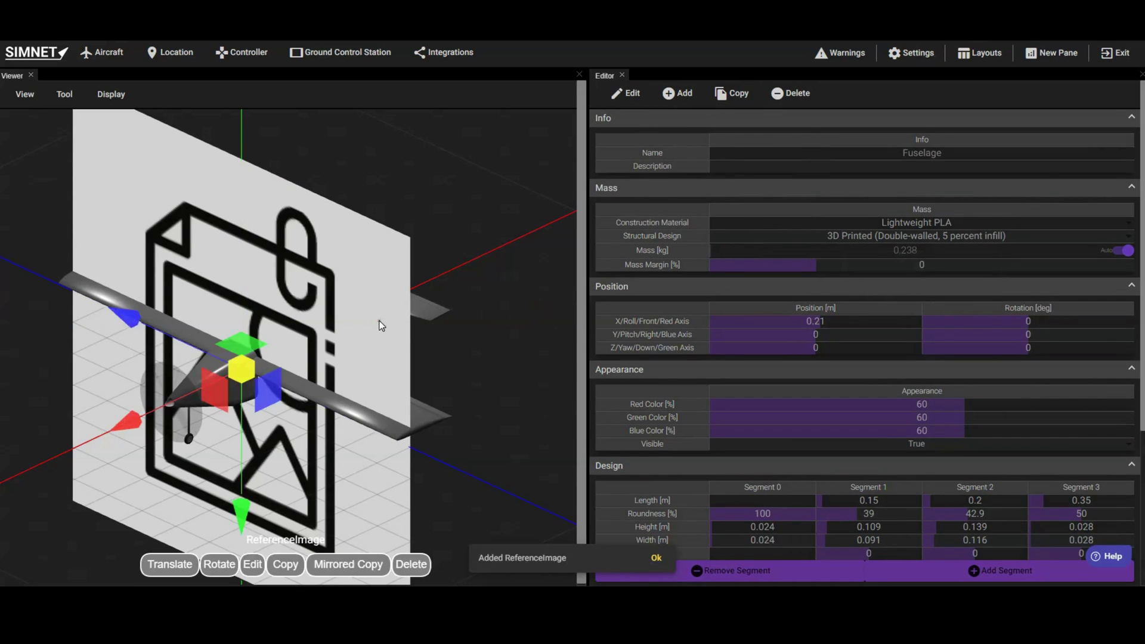
- Load the Cessna 172 drawing into the reference image
{"action": "left_click", "coordinate": [253, 565]}
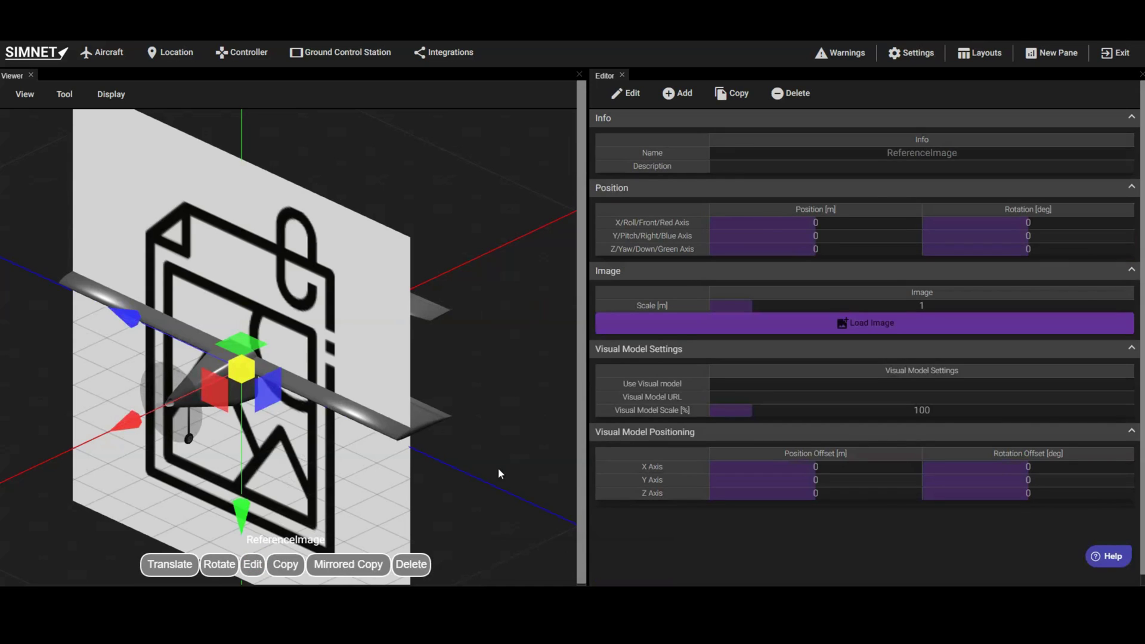
{"action": "left_click", "coordinate": [845, 323]}
{"action": "double_click", "coordinate": [462, 198]}
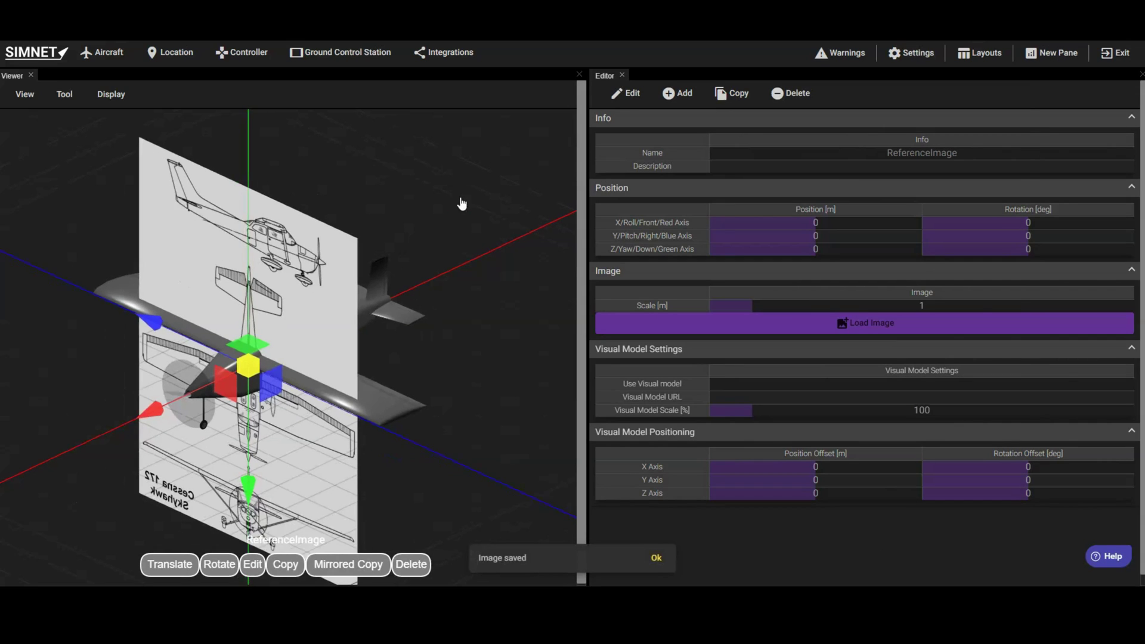
{"action": "left_click", "coordinate": [460, 197]}
{"action": "left_click", "coordinate": [308, 313]}
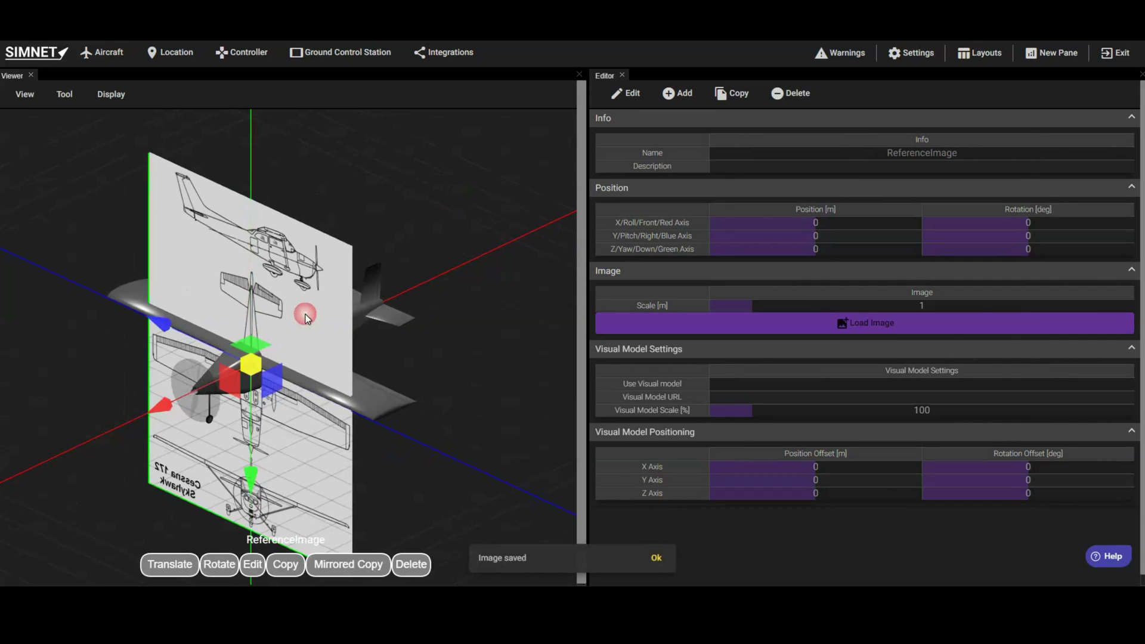
- Rotate the reference image 90° about Z and shift it 0.708 m along Y
{"action": "left_click", "coordinate": [1024, 250]}
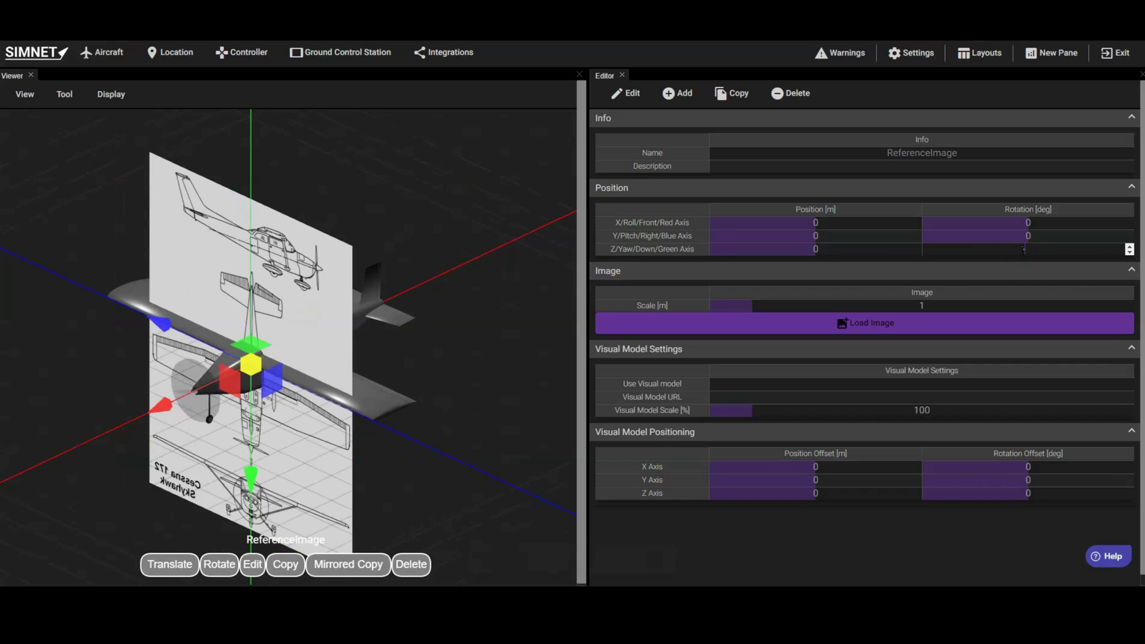
{"action": "type", "text": "-90"}
{"action": "key", "text": "Return"}
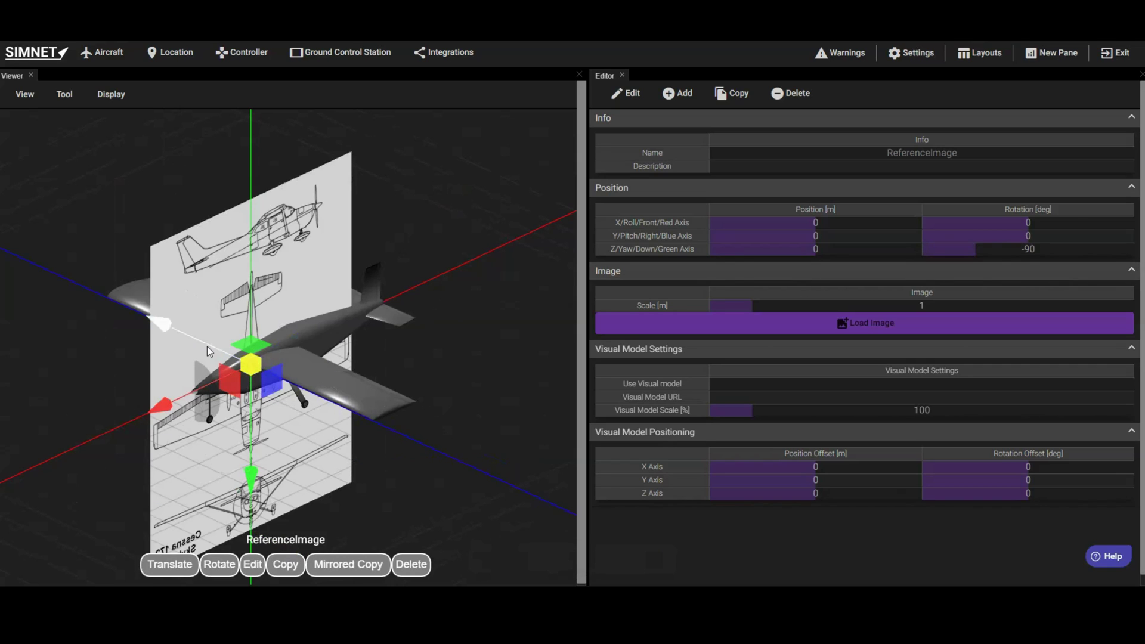
{"action": "left_click_drag", "start_coordinate": [148, 310], "coordinate": [27, 249]}
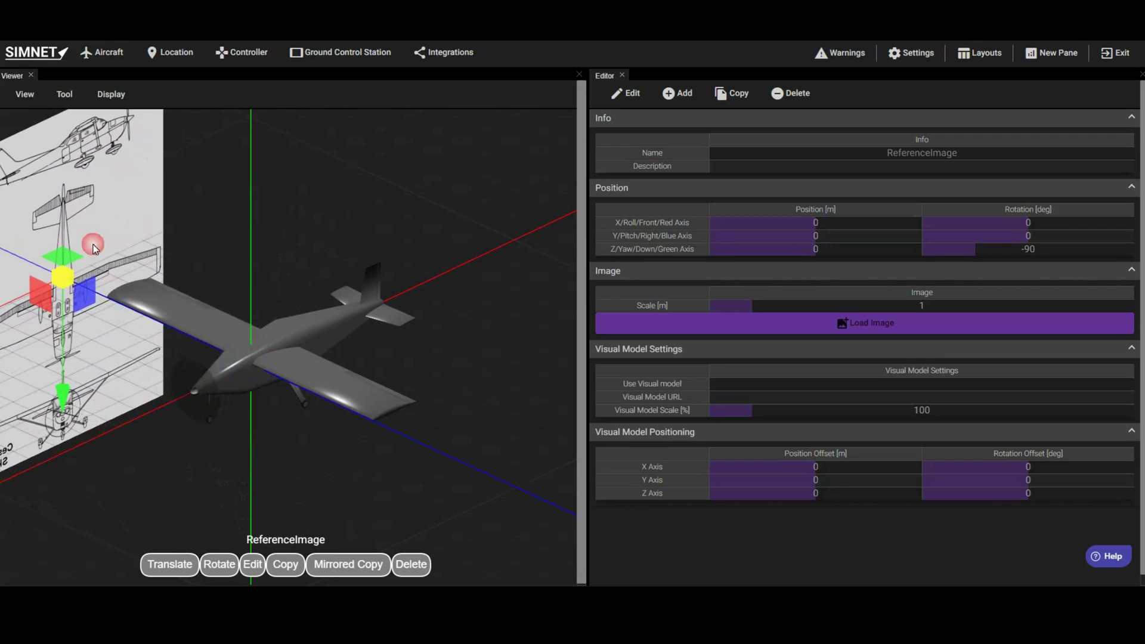
{"action": "left_click", "coordinate": [1001, 250]}
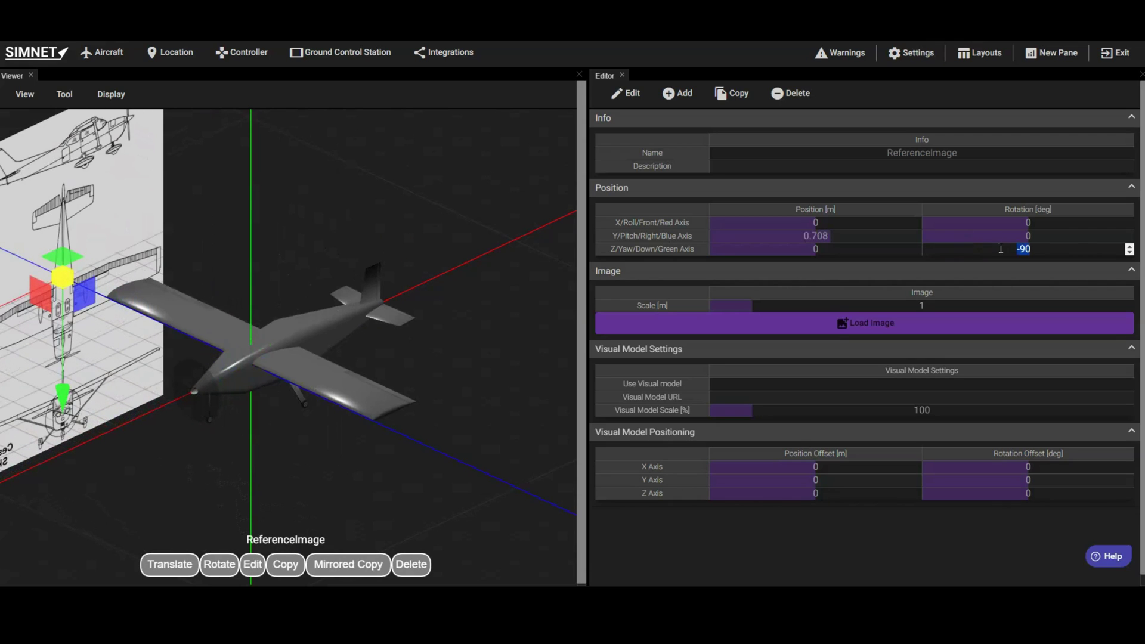
{"action": "type", "text": "90"}
{"action": "key", "text": "Return"}
- Switch to the left side view with Interior Display Mode so the model is see-through
{"action": "left_click", "coordinate": [25, 95]}
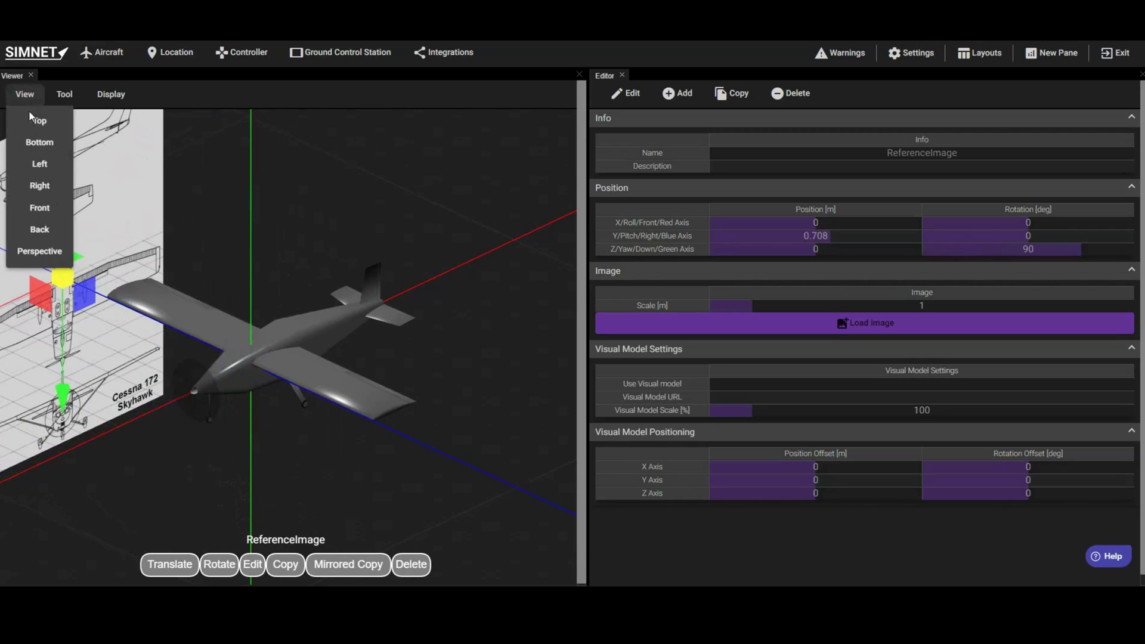
{"action": "left_click", "coordinate": [42, 162]}
{"action": "left_click", "coordinate": [112, 96]}
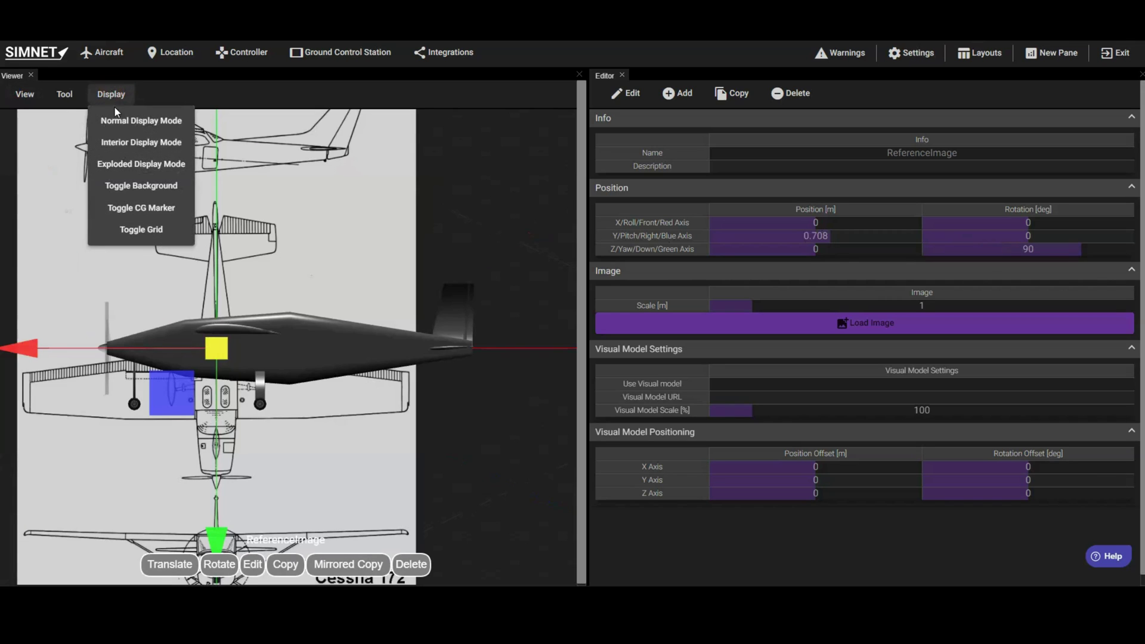
{"action": "left_click", "coordinate": [121, 142]}
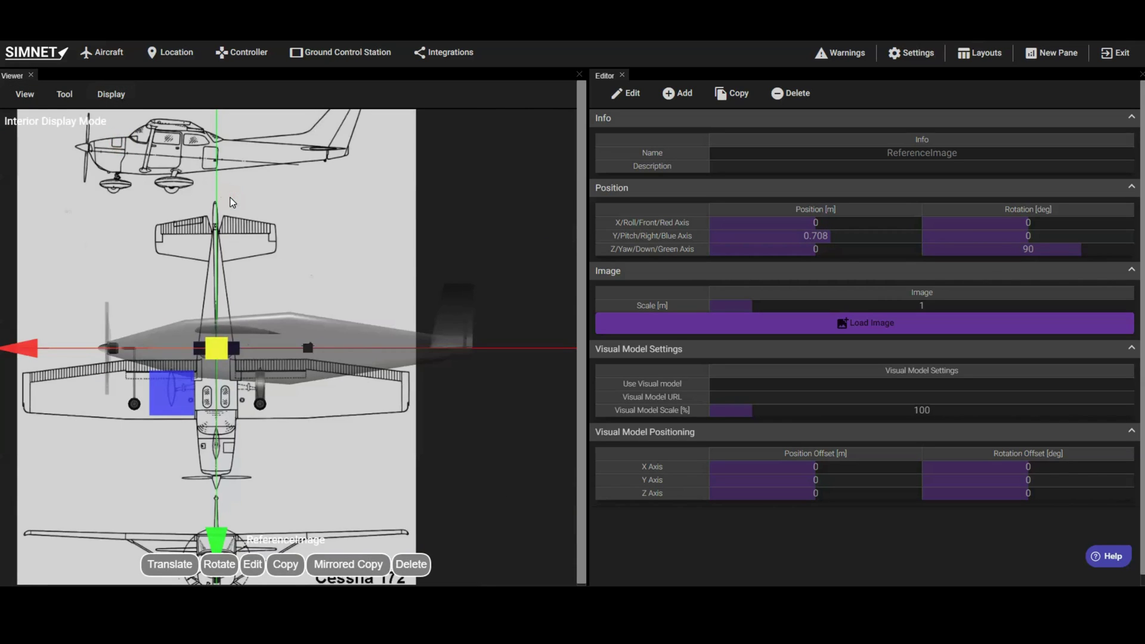
- Set the Cessna reference image scale to 1.4 and drag it beside the fuselage (X -0.111, Z 0.382)
{"action": "scroll", "coordinate": [231, 203], "scroll_direction": "down", "scroll_amount": 5}
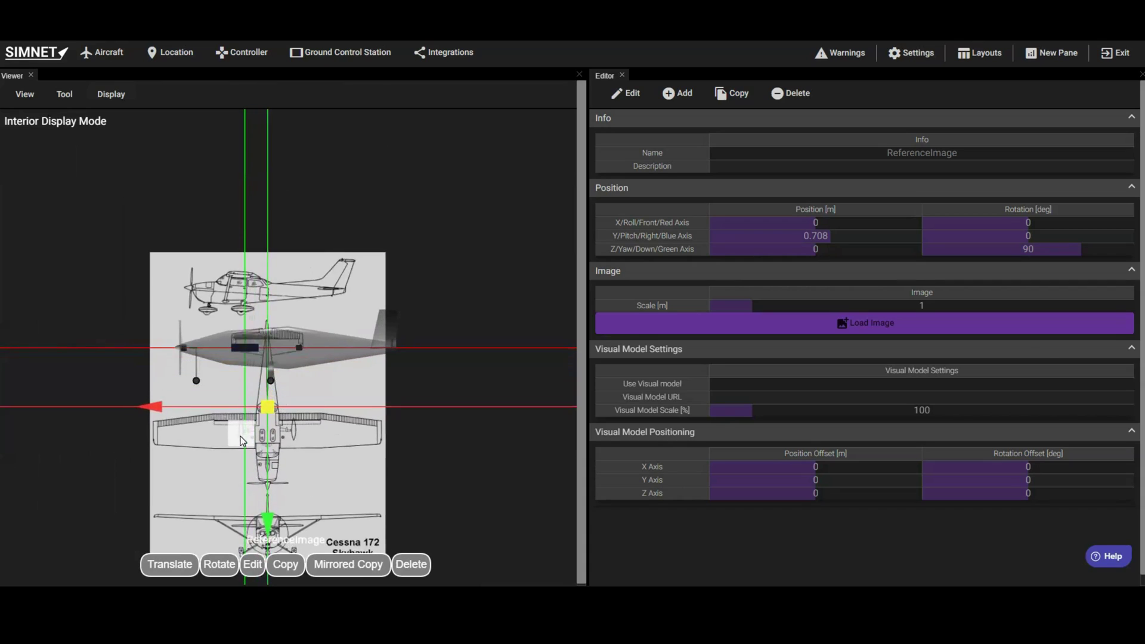
{"action": "left_click_drag", "start_coordinate": [242, 440], "coordinate": [250, 485]}
{"action": "left_click", "coordinate": [454, 447]}
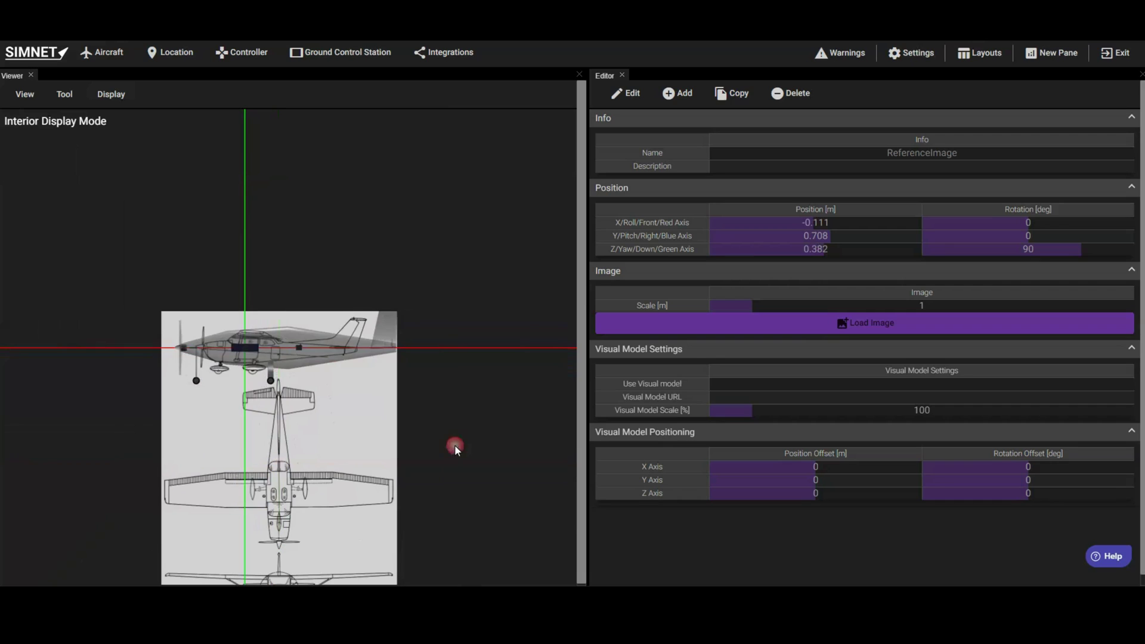
{"action": "left_click", "coordinate": [895, 307]}
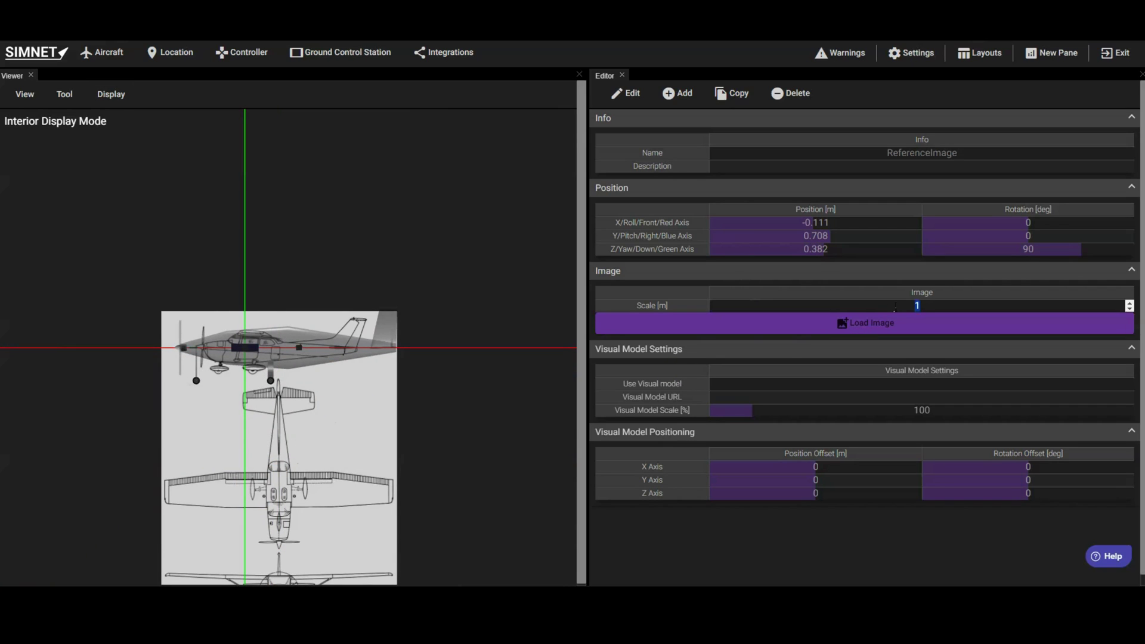
{"action": "key", "text": "Return"}
{"action": "left_click", "coordinate": [263, 488]}
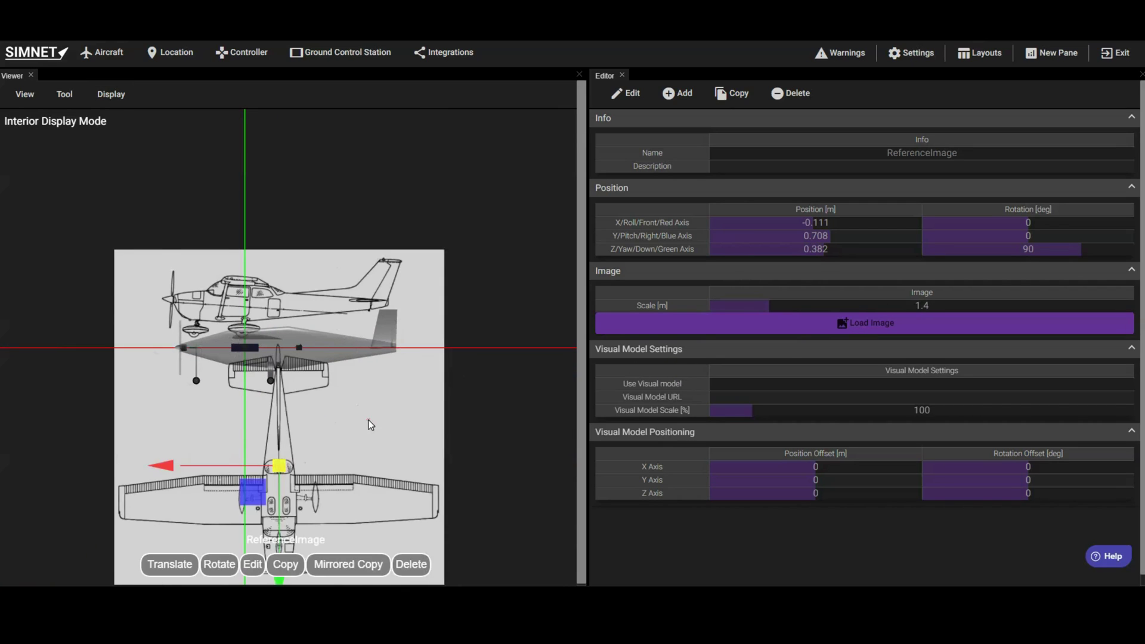
{"action": "left_click_drag", "start_coordinate": [263, 488], "coordinate": [267, 541]}
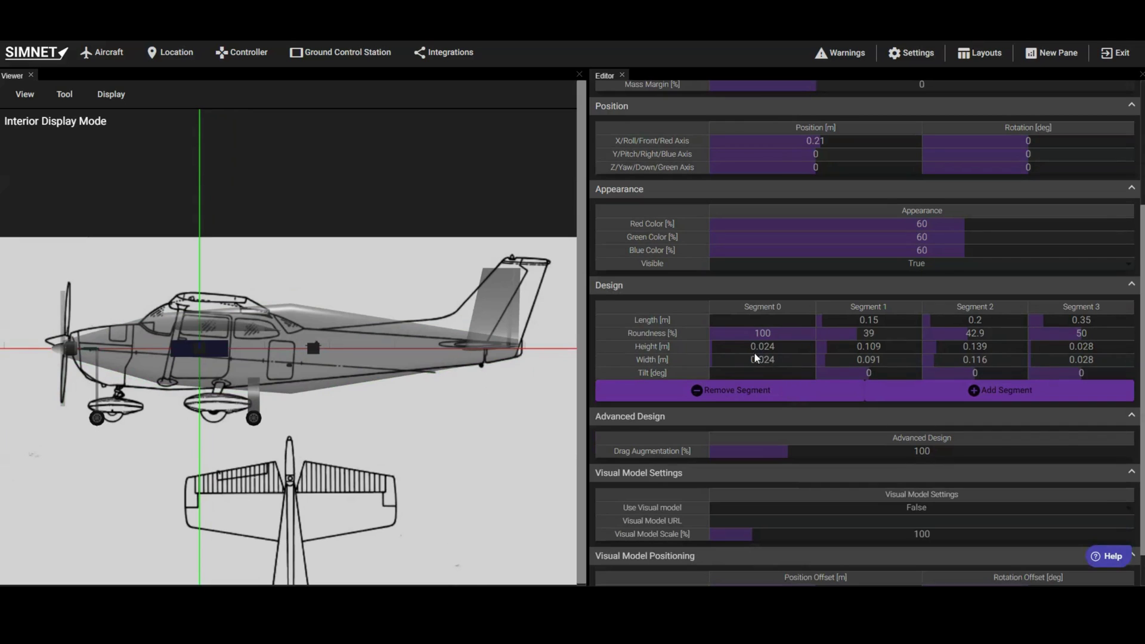
- Drag Segment 0 height to 0.028 m and Segment 1 height to 0.12 m
{"action": "left_click_drag", "start_coordinate": [755, 347], "coordinate": [759, 346]}
{"action": "left_click_drag", "start_coordinate": [843, 347], "coordinate": [854, 349]}
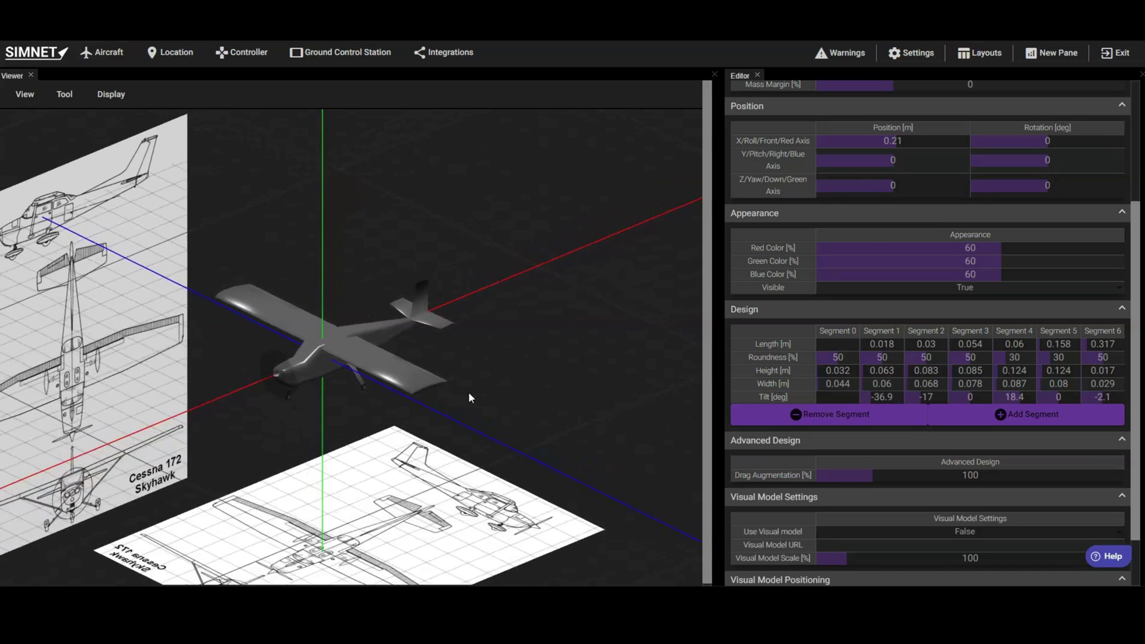
- Select the tail fin, view it from the right in Interior Display Mode, and nudge it toward the drawing
{"action": "left_click", "coordinate": [423, 322]}
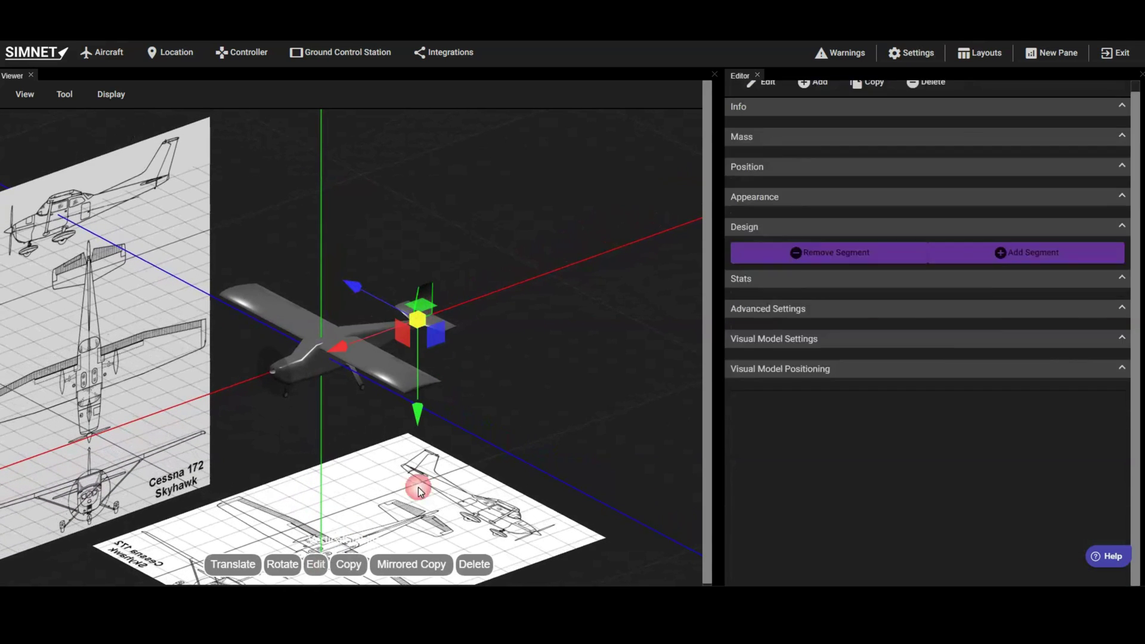
{"action": "left_click", "coordinate": [65, 94]}
{"action": "left_click", "coordinate": [24, 93]}
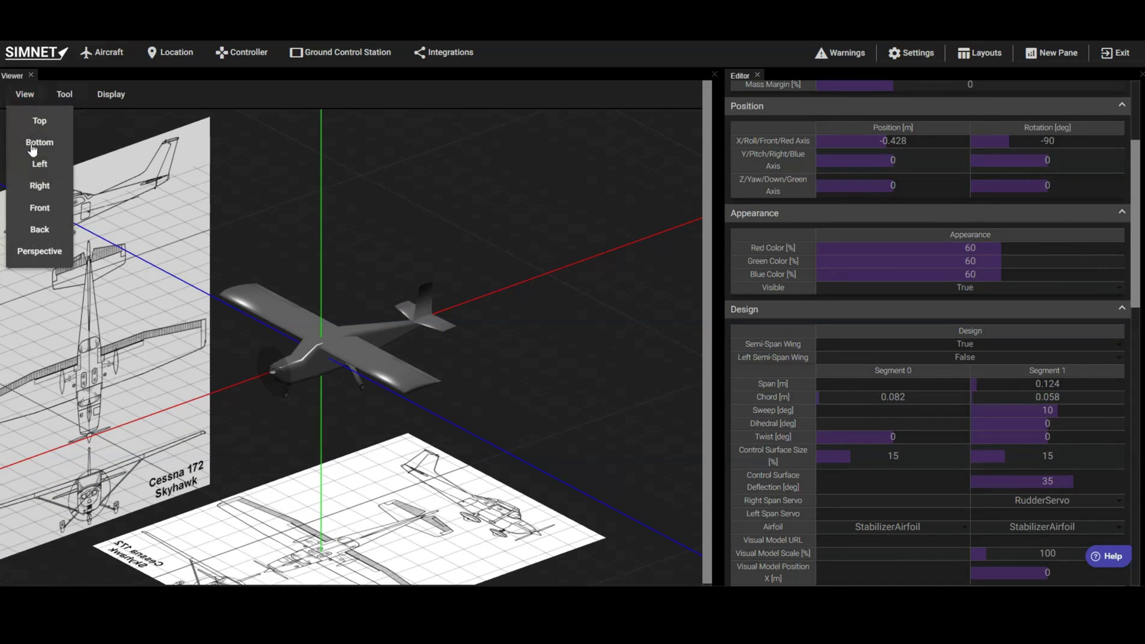
{"action": "left_click", "coordinate": [39, 186]}
{"action": "left_click", "coordinate": [111, 94]}
{"action": "left_click", "coordinate": [143, 119]}
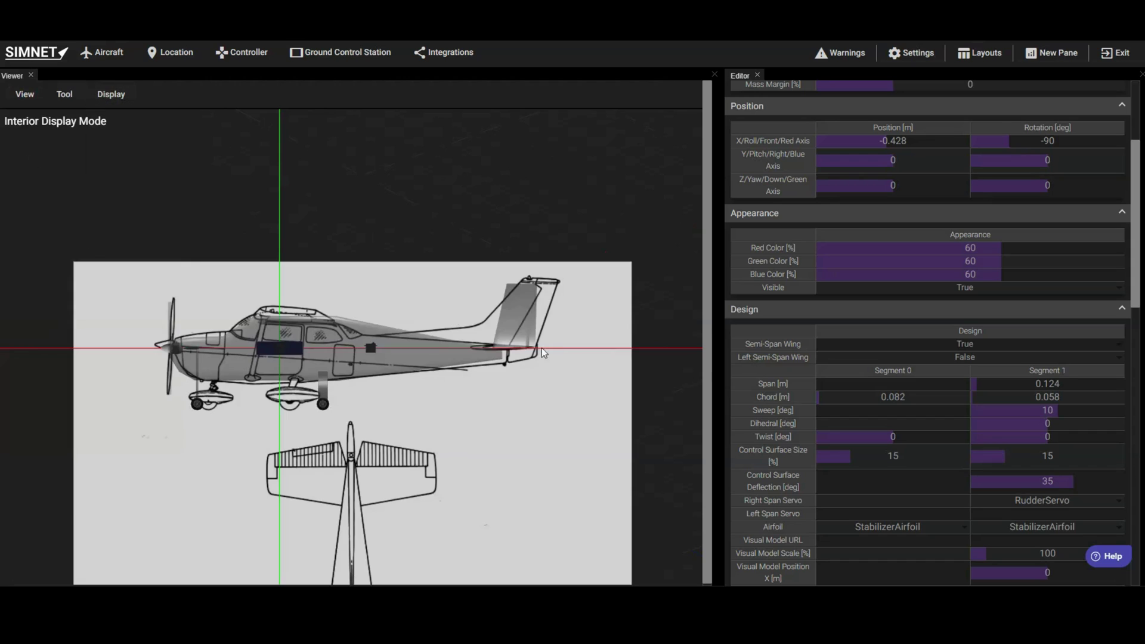
{"action": "left_click", "coordinate": [543, 352]}
{"action": "left_click_drag", "start_coordinate": [543, 352], "coordinate": [514, 353]}
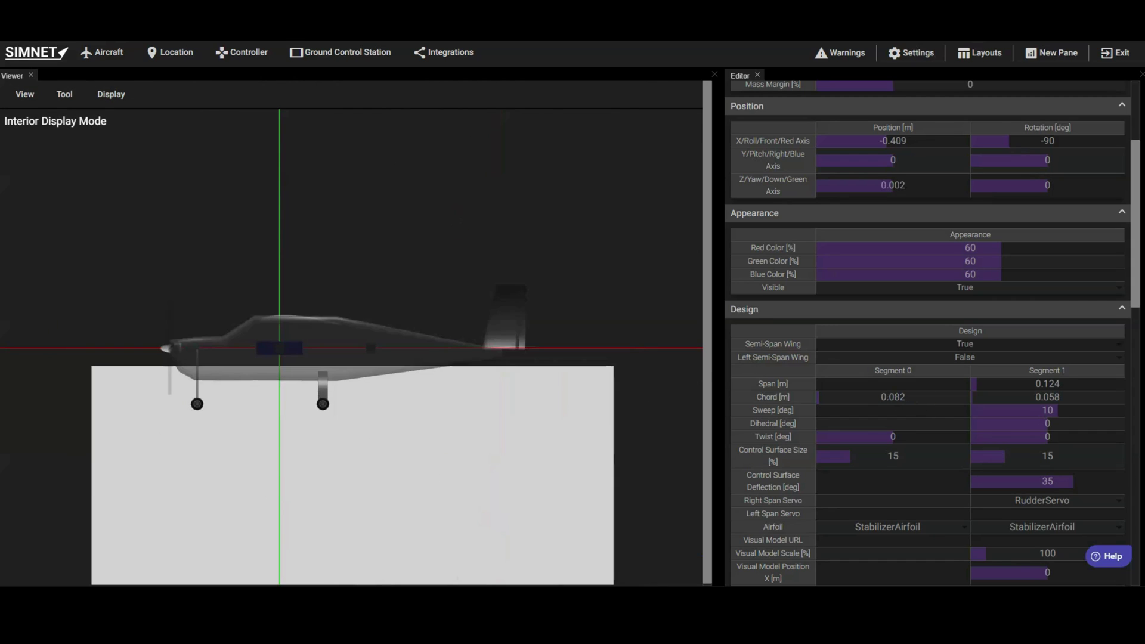
- Give the tail a 0.175 m root chord and 28.21° sweep, then move the stabilizer onto the drawing's tail
{"action": "left_click_drag", "start_coordinate": [921, 396], "coordinate": [950, 397]}
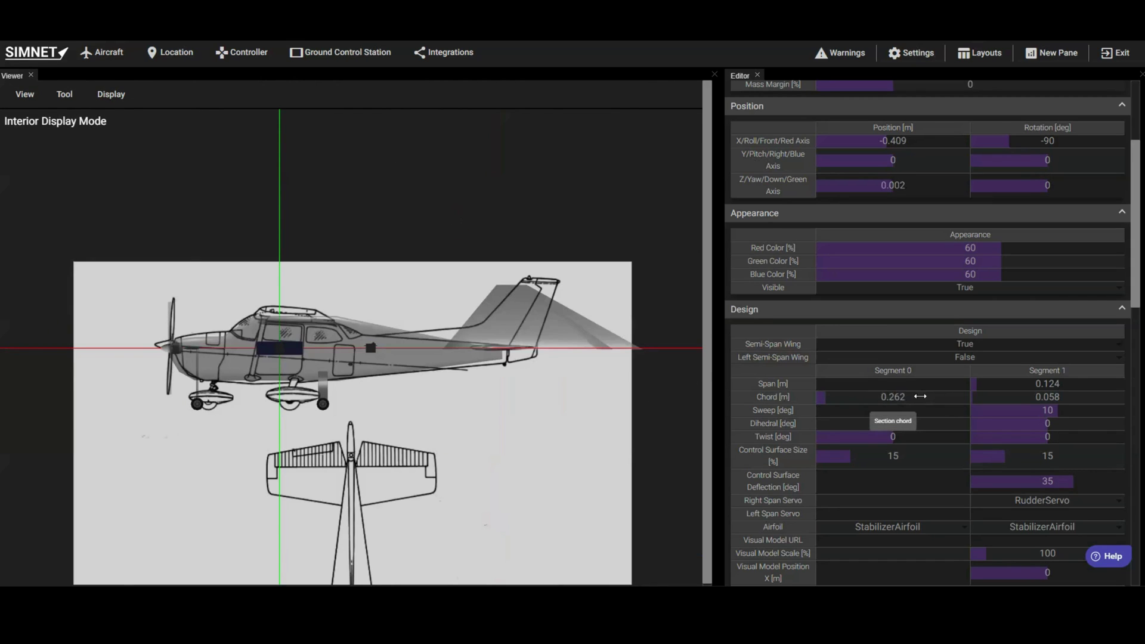
{"action": "left_click_drag", "start_coordinate": [1044, 410], "coordinate": [1083, 409]}
{"action": "left_click_drag", "start_coordinate": [934, 397], "coordinate": [920, 397]}
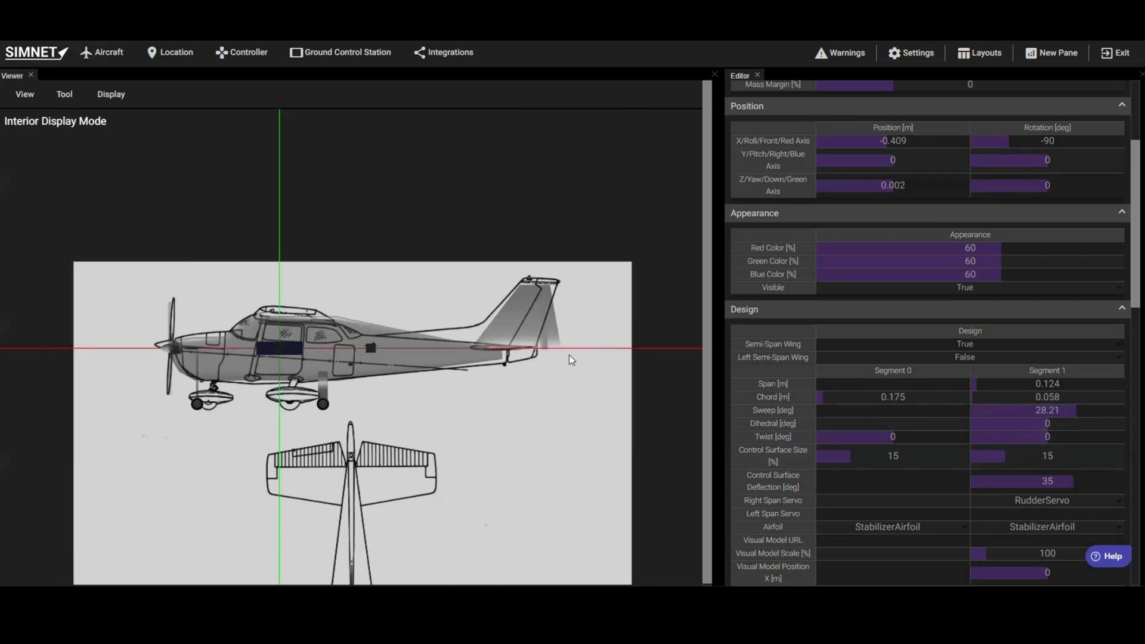
{"action": "left_click", "coordinate": [531, 392]}
{"action": "left_click_drag", "start_coordinate": [531, 392], "coordinate": [507, 397]}
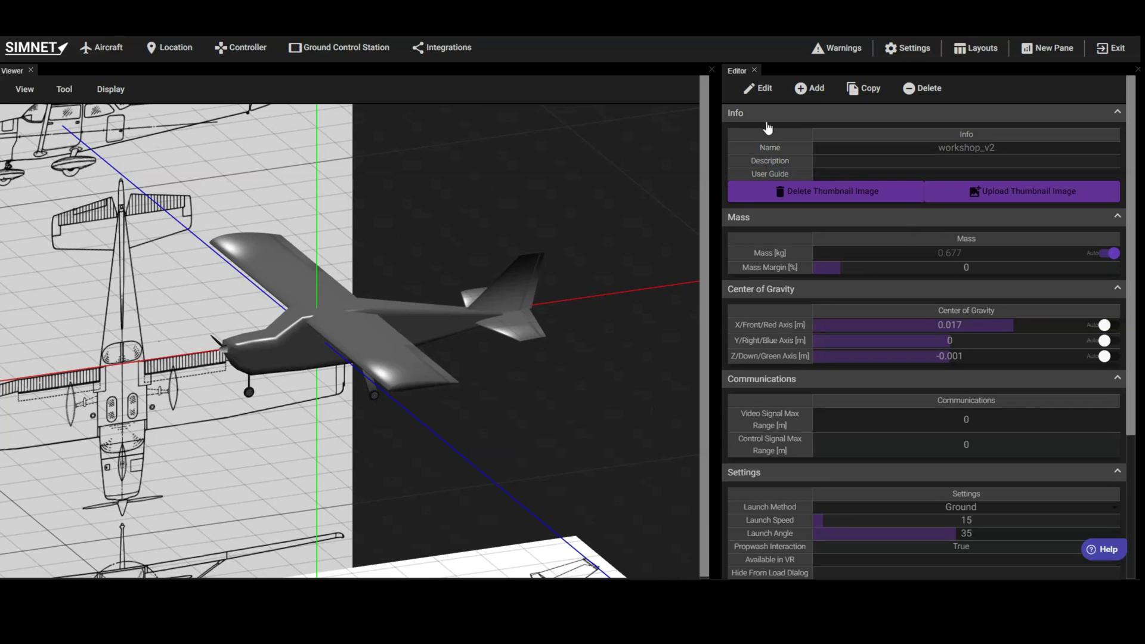
- In the electric motor's properties, enter 1500 for KV Rating and 15 for Maximum Current
{"action": "left_click", "coordinate": [762, 89]}
{"action": "mouse_move", "coordinate": [775, 147]}
{"action": "mouse_move", "coordinate": [847, 149]}
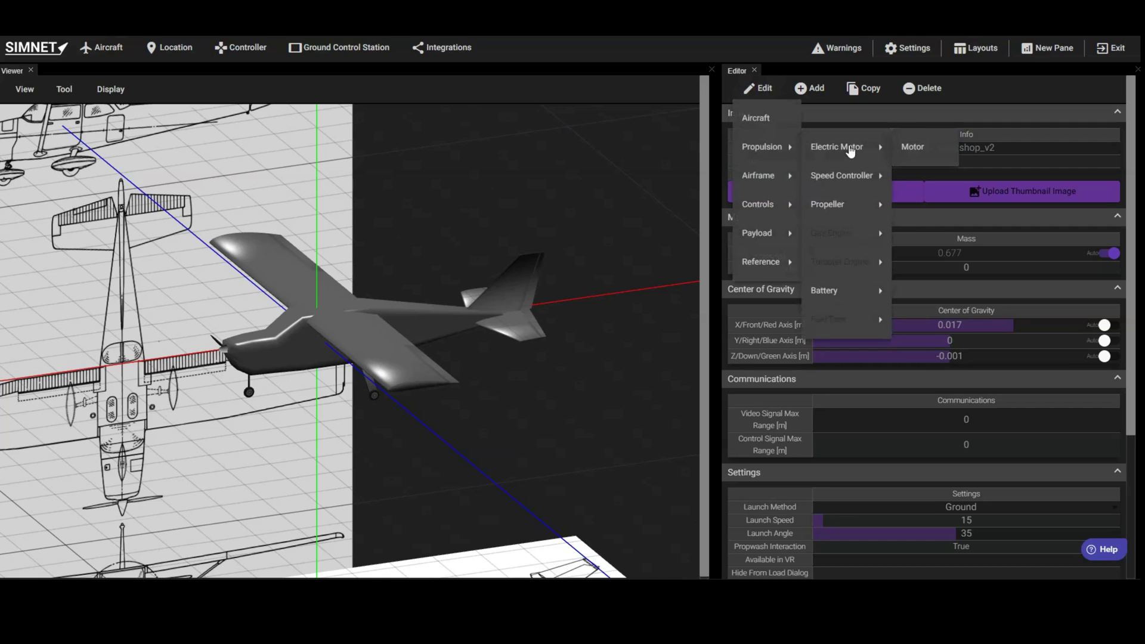
{"action": "left_click", "coordinate": [912, 147]}
{"action": "scroll", "coordinate": [913, 233], "scroll_direction": "down", "scroll_amount": 4}
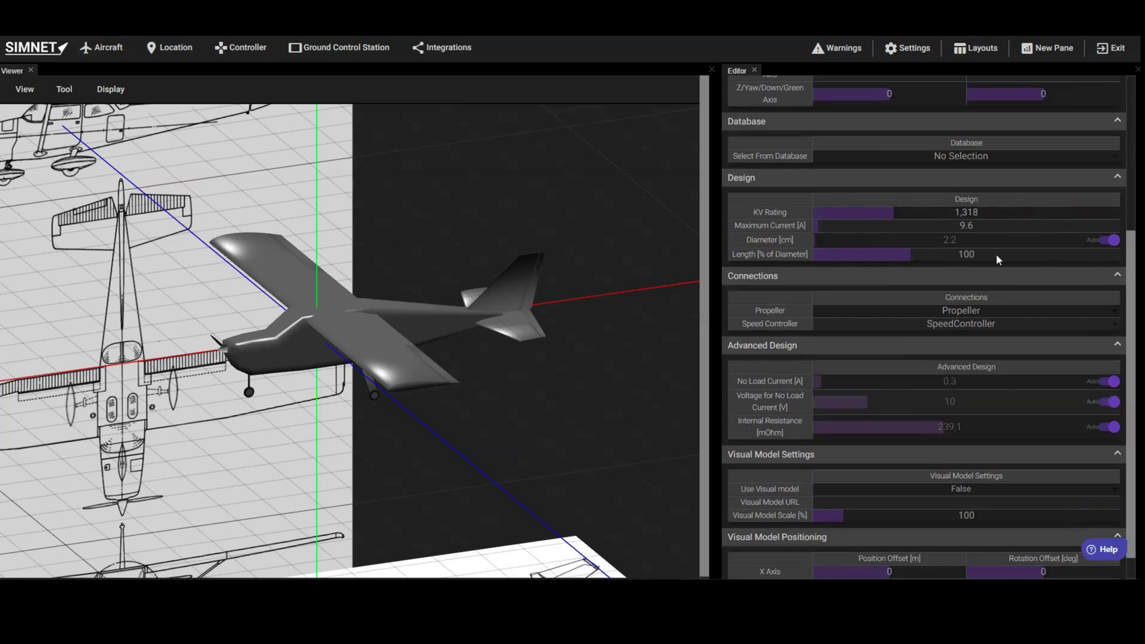
{"action": "scroll", "coordinate": [894, 186], "scroll_direction": "up", "scroll_amount": 1}
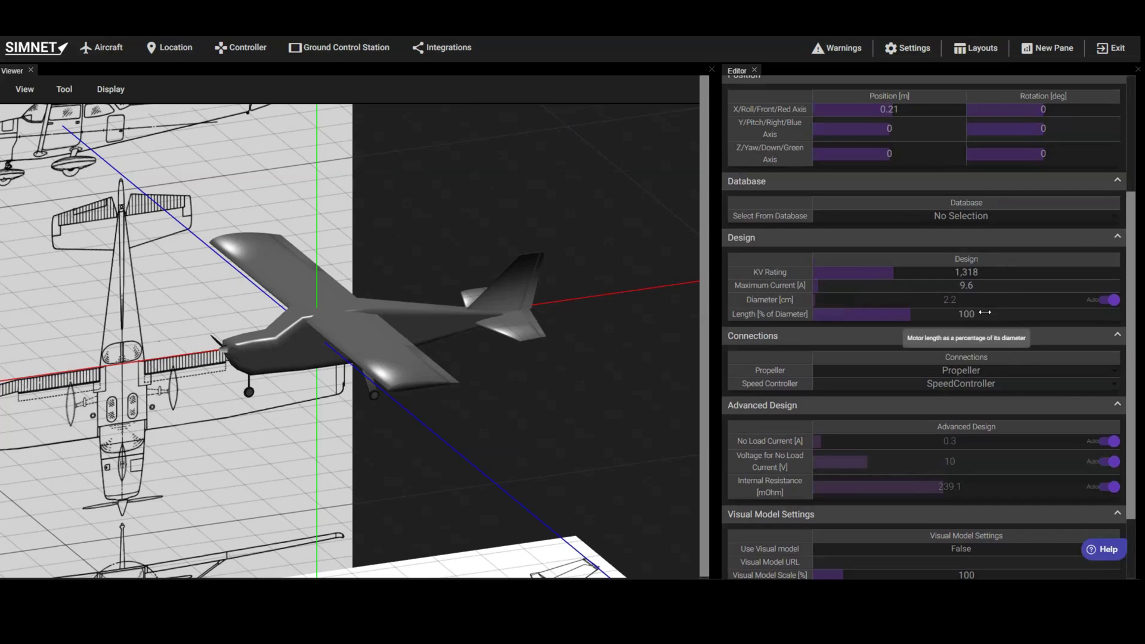
{"action": "left_click", "coordinate": [974, 273]}
{"action": "type", "text": "1500"}
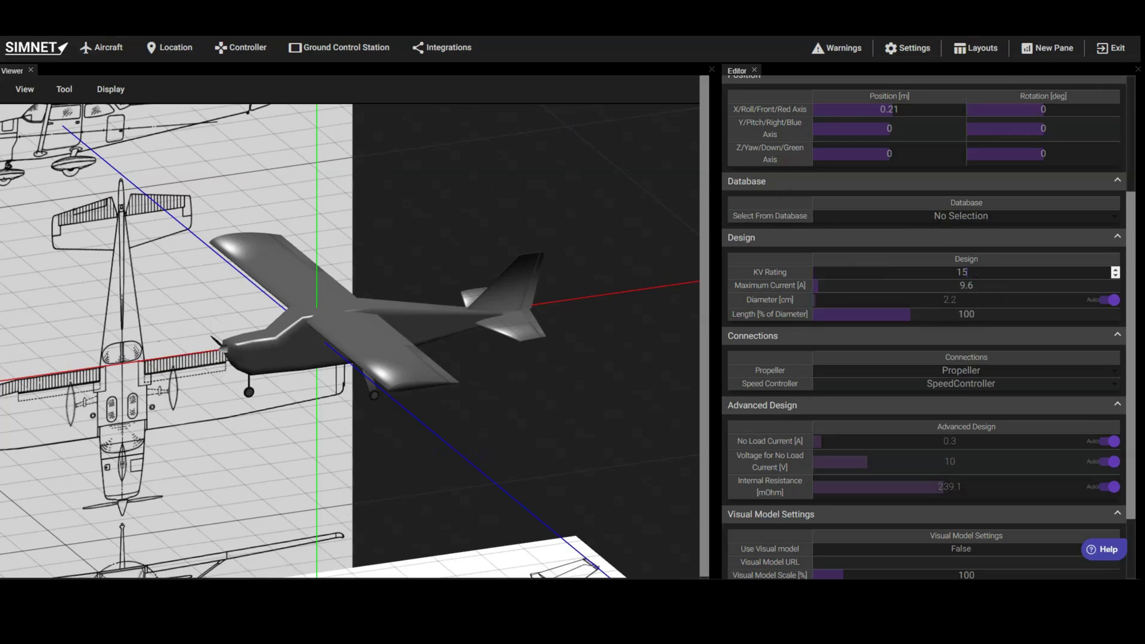
{"action": "key", "text": "Return"}
{"action": "left_click", "coordinate": [972, 285]}
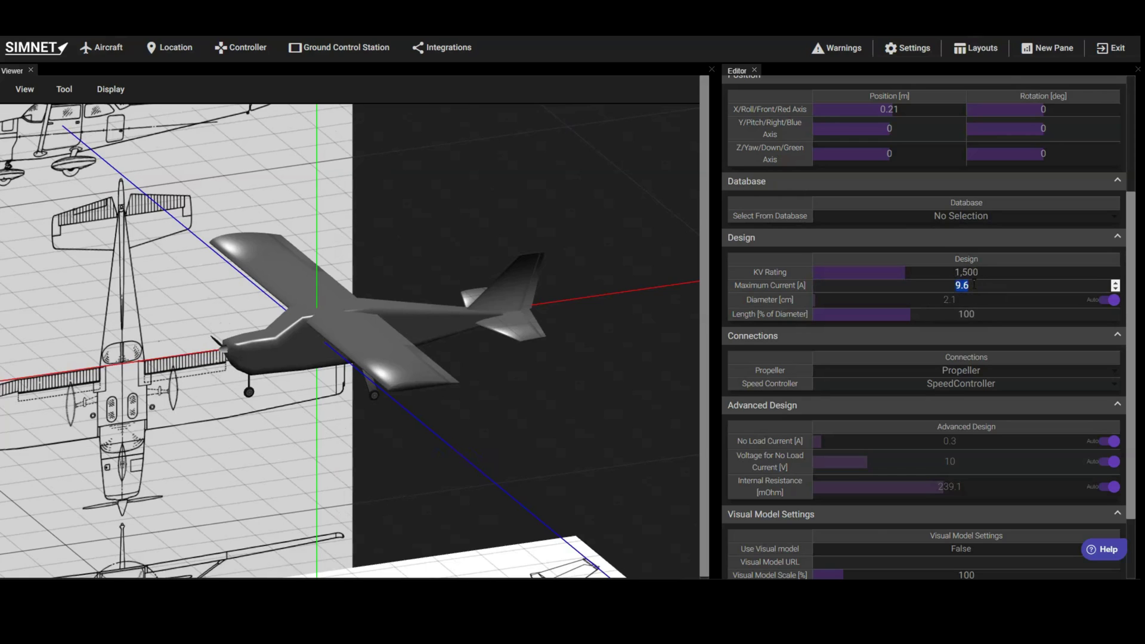
{"action": "type", "text": "15"}
{"action": "key", "text": "Return"}
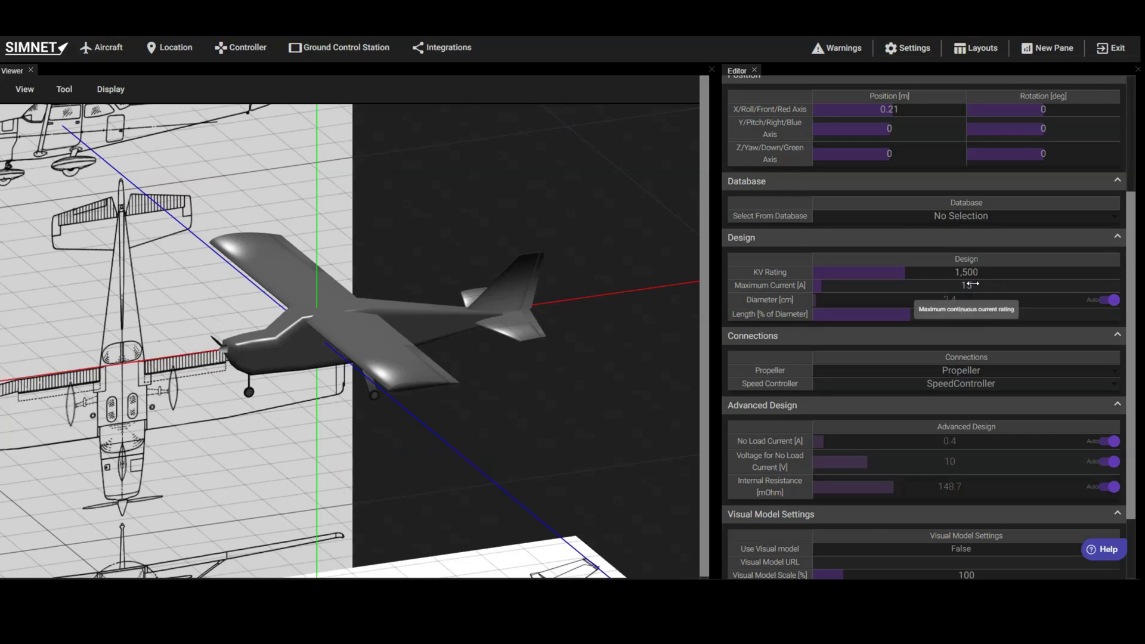
{"action": "scroll", "coordinate": [973, 285], "scroll_direction": "up", "scroll_amount": 3}
- In the propeller's properties, change Pitch [in] from 5.6 to 5
{"action": "left_click", "coordinate": [767, 95]}
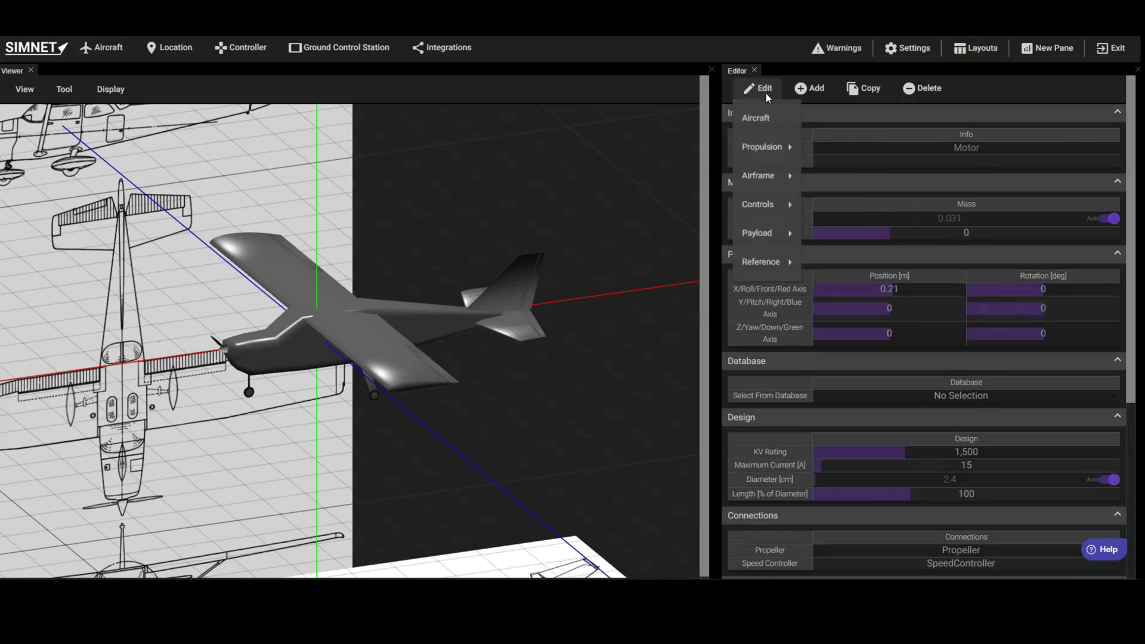
{"action": "mouse_move", "coordinate": [762, 146]}
{"action": "mouse_move", "coordinate": [859, 204]}
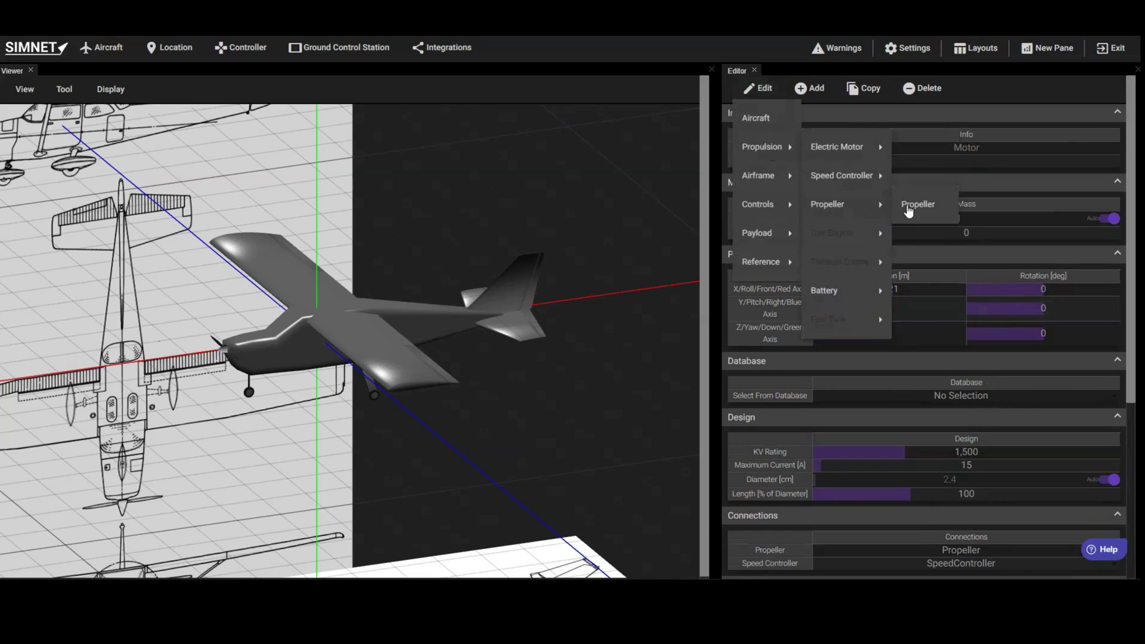
{"action": "left_click", "coordinate": [909, 206]}
{"action": "scroll", "coordinate": [943, 291], "scroll_direction": "down", "scroll_amount": 3}
{"action": "scroll", "coordinate": [948, 309], "scroll_direction": "down", "scroll_amount": 1}
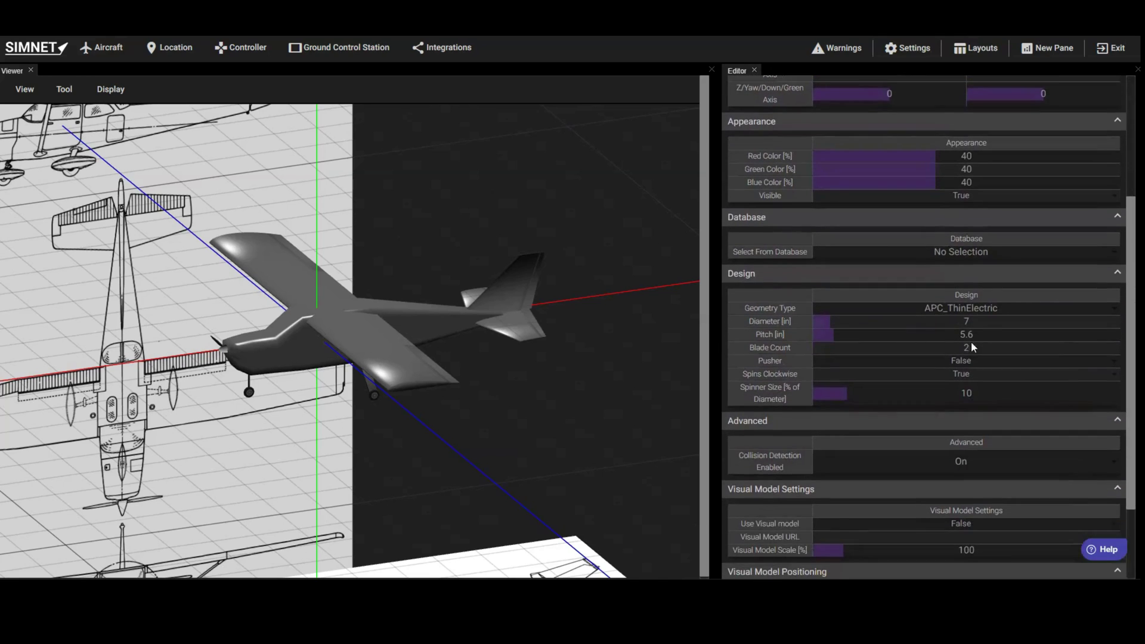
{"action": "left_click", "coordinate": [969, 334]}
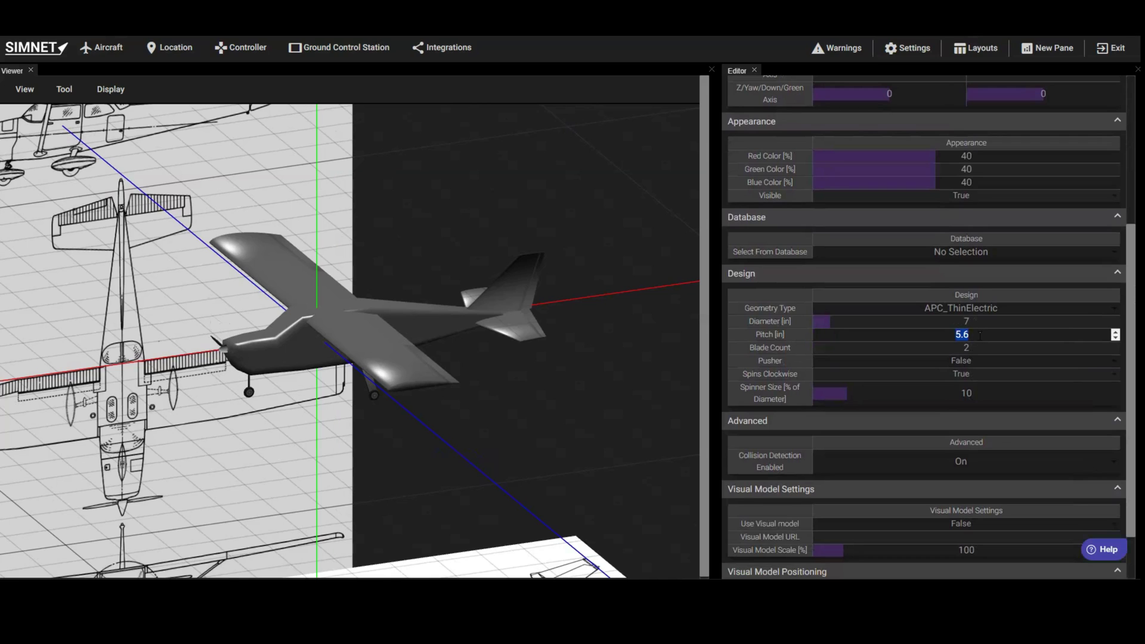
{"action": "type", "text": "5"}
{"action": "key", "text": "Return"}
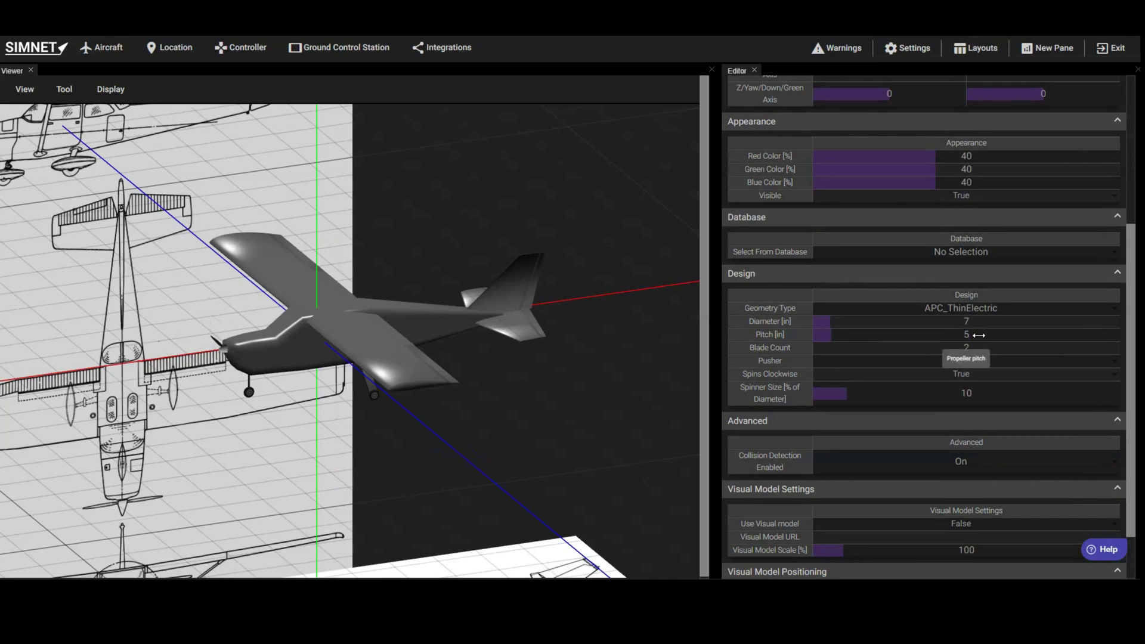
{"action": "scroll", "coordinate": [979, 335], "scroll_direction": "up", "scroll_amount": 3}
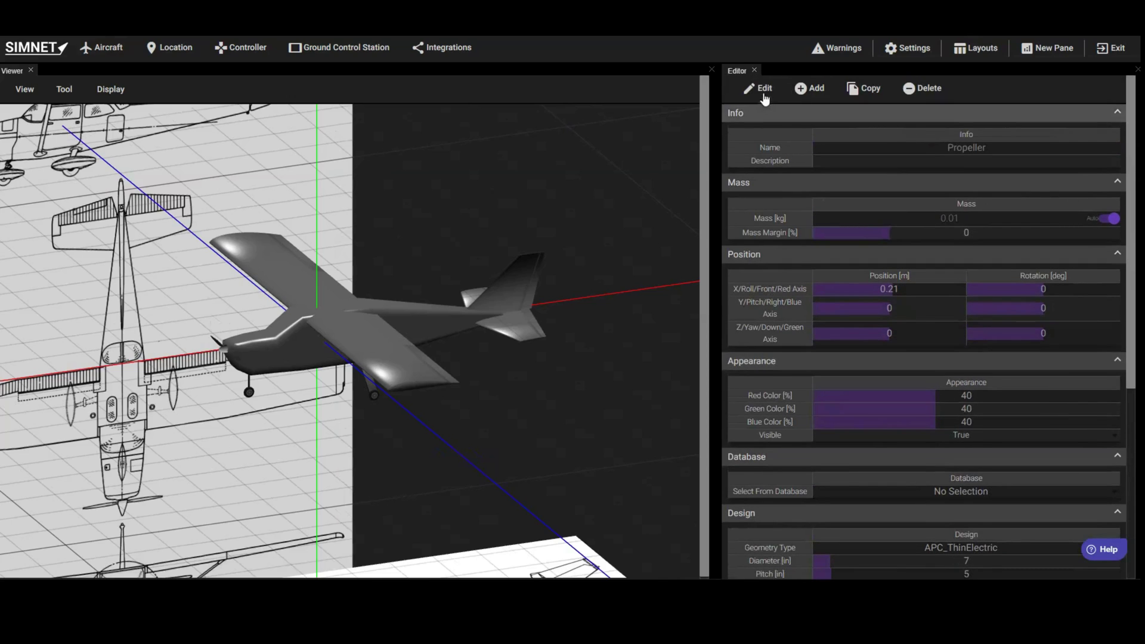
- In the battery's properties, enter 1300 for Capacity [mAh]
{"action": "left_click", "coordinate": [762, 89]}
{"action": "mouse_move", "coordinate": [769, 147]}
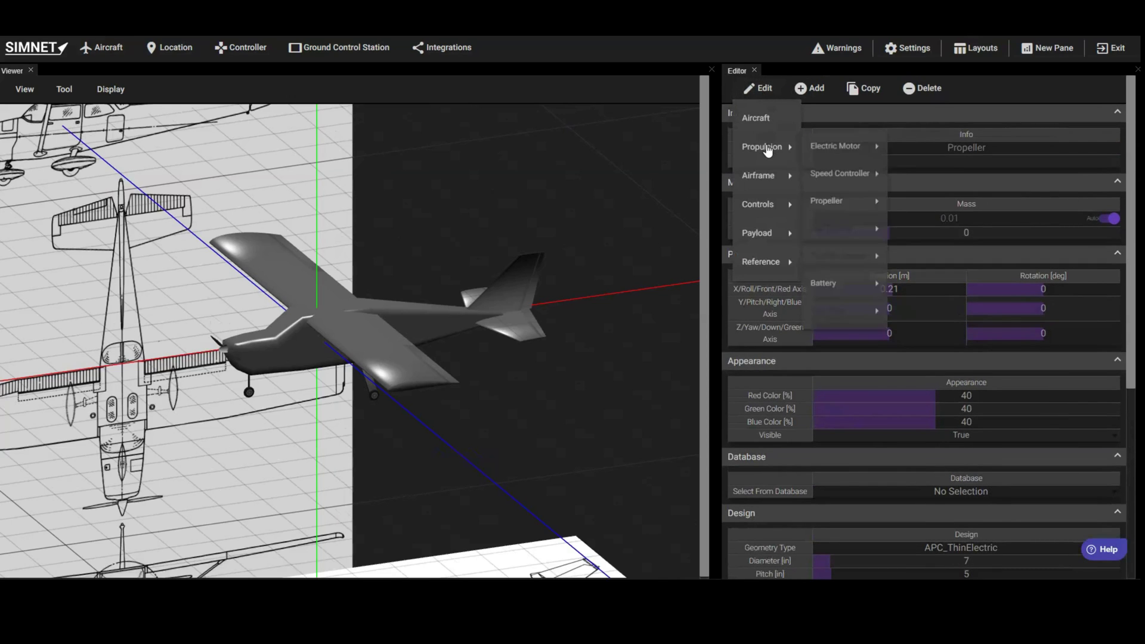
{"action": "mouse_move", "coordinate": [847, 291]}
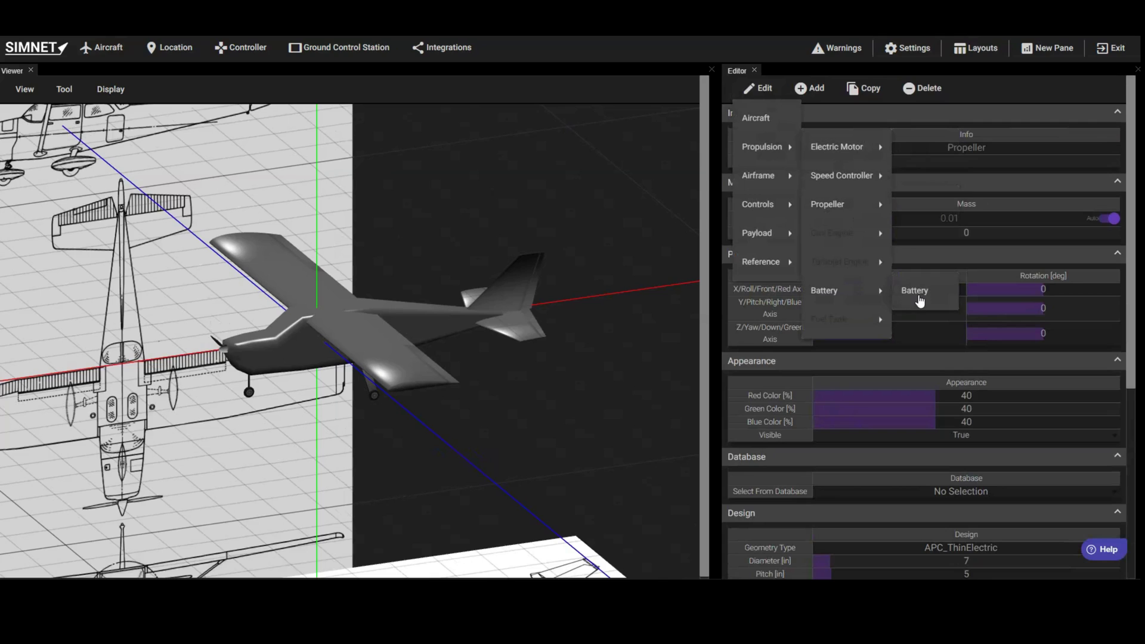
{"action": "left_click", "coordinate": [918, 297]}
{"action": "scroll", "coordinate": [918, 294], "scroll_direction": "down", "scroll_amount": 3}
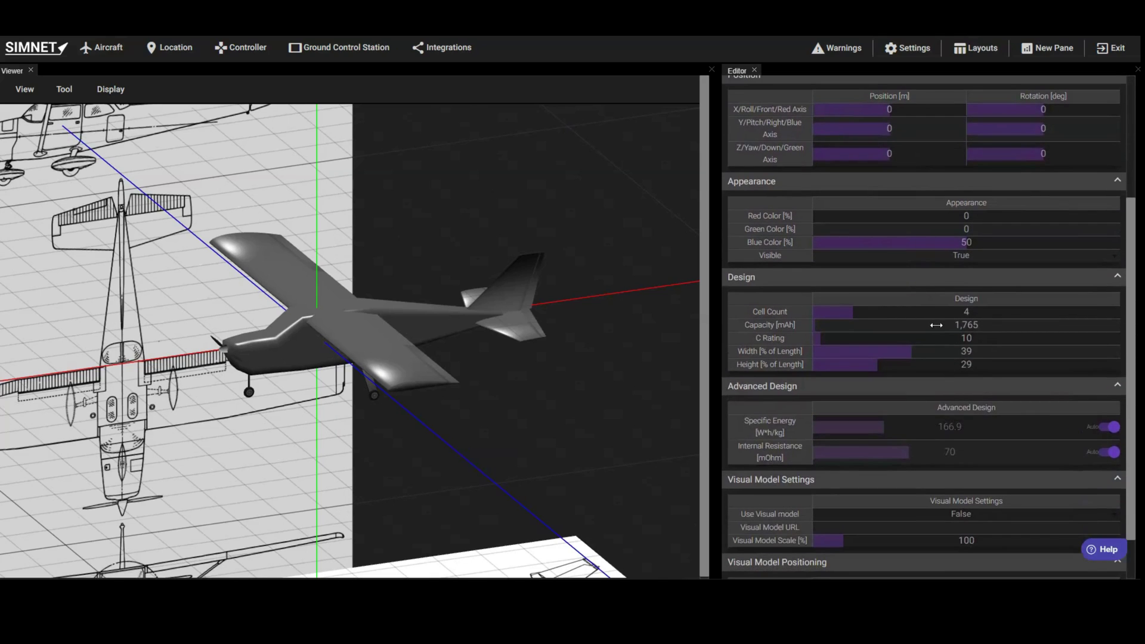
{"action": "left_click", "coordinate": [936, 323]}
{"action": "type", "text": "1300"}
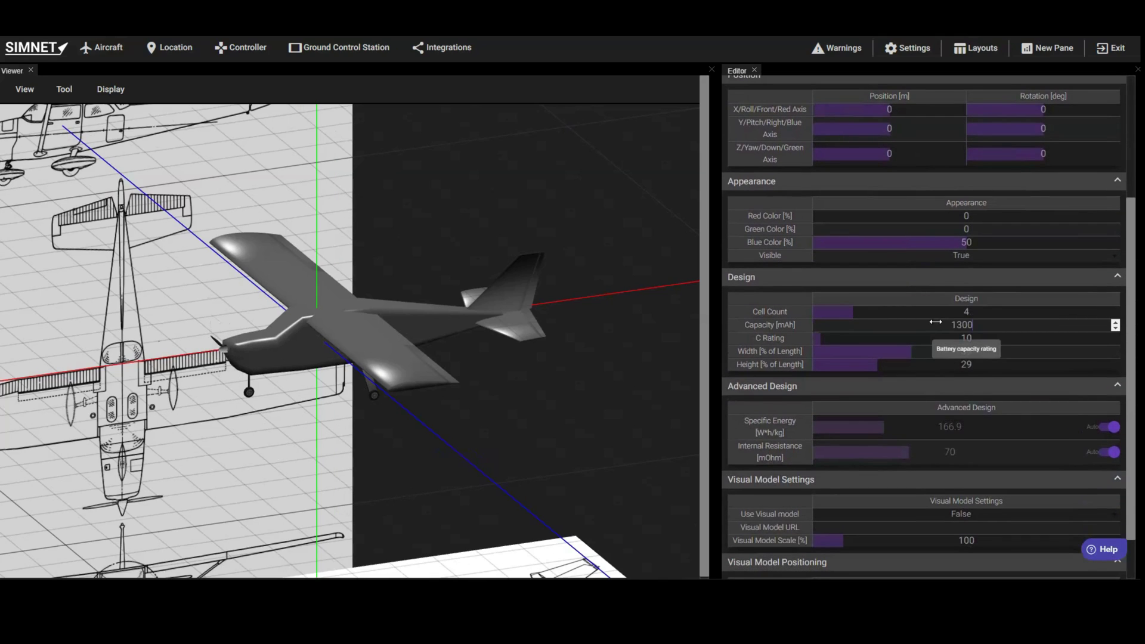
{"action": "key", "text": "Return"}
{"action": "scroll", "coordinate": [936, 322], "scroll_direction": "down", "scroll_amount": 1}
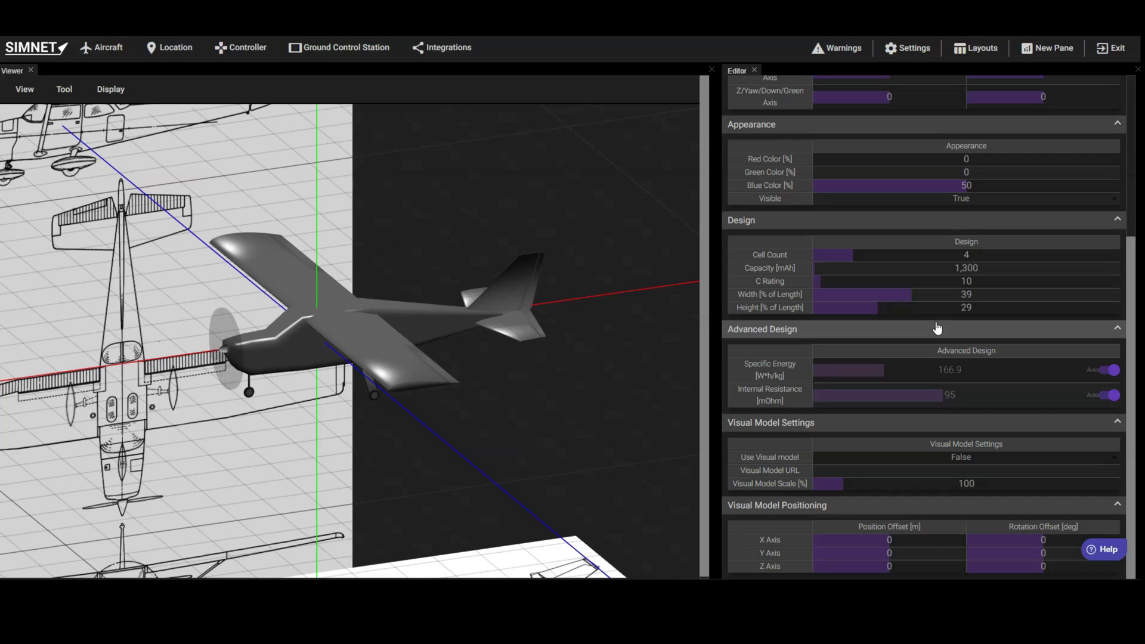
{"action": "scroll", "coordinate": [938, 328], "scroll_direction": "up", "scroll_amount": 1}
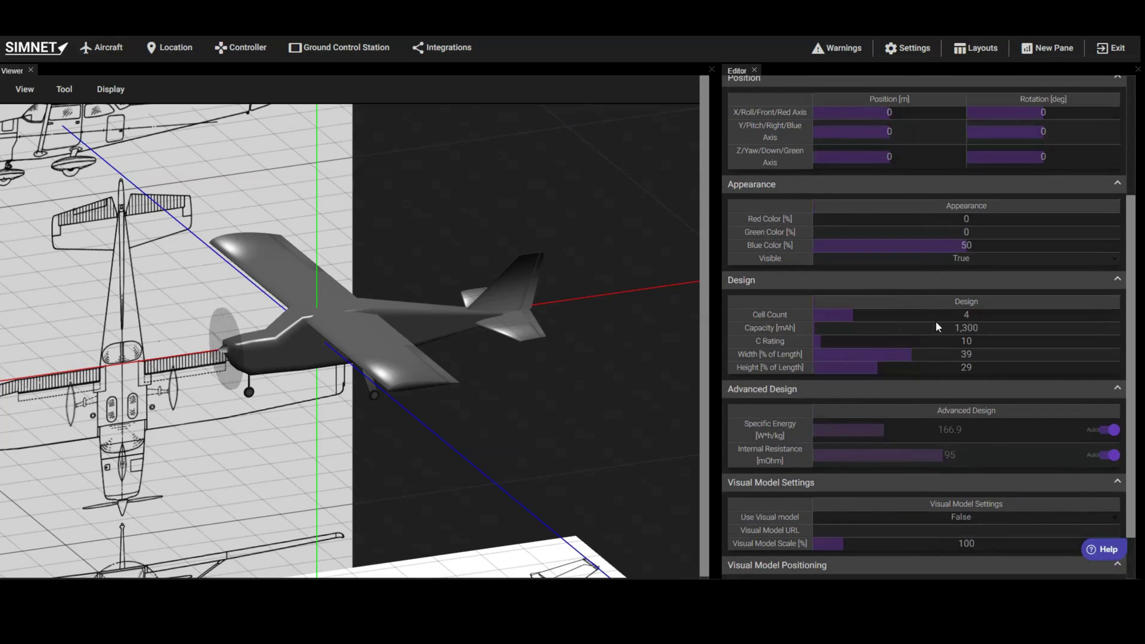
{"action": "scroll", "coordinate": [935, 320], "scroll_direction": "up", "scroll_amount": 2}
{"action": "scroll", "coordinate": [936, 322], "scroll_direction": "up", "scroll_amount": 1}
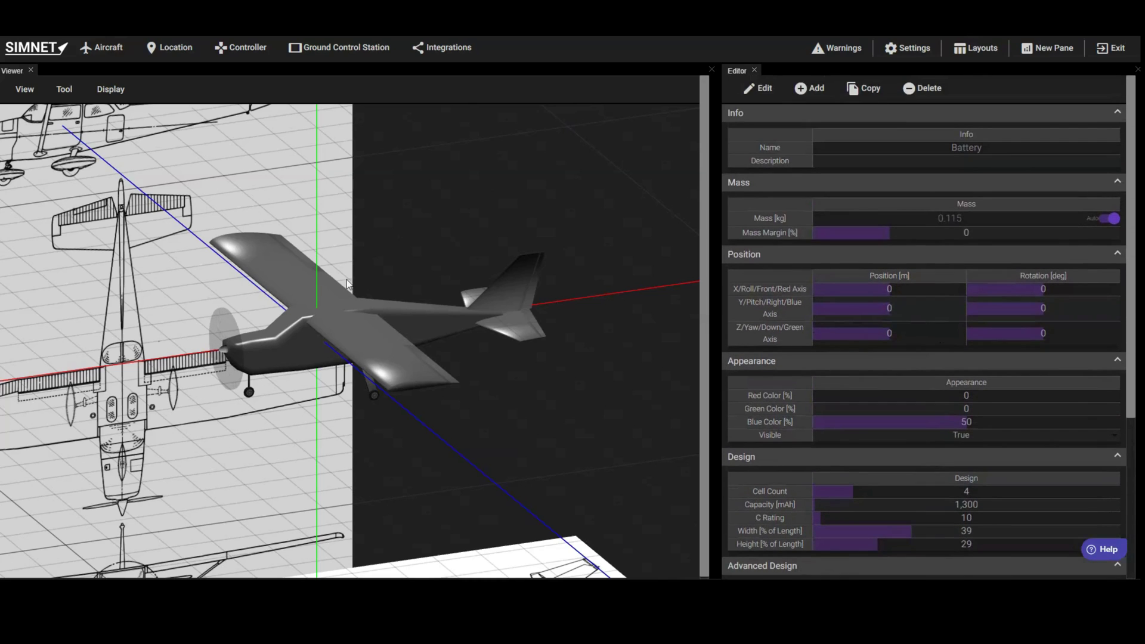
- Select the main wing, try a 0.3 kg manual mass, then restore Auto mass (0.207 kg)
{"action": "left_click", "coordinate": [338, 322]}
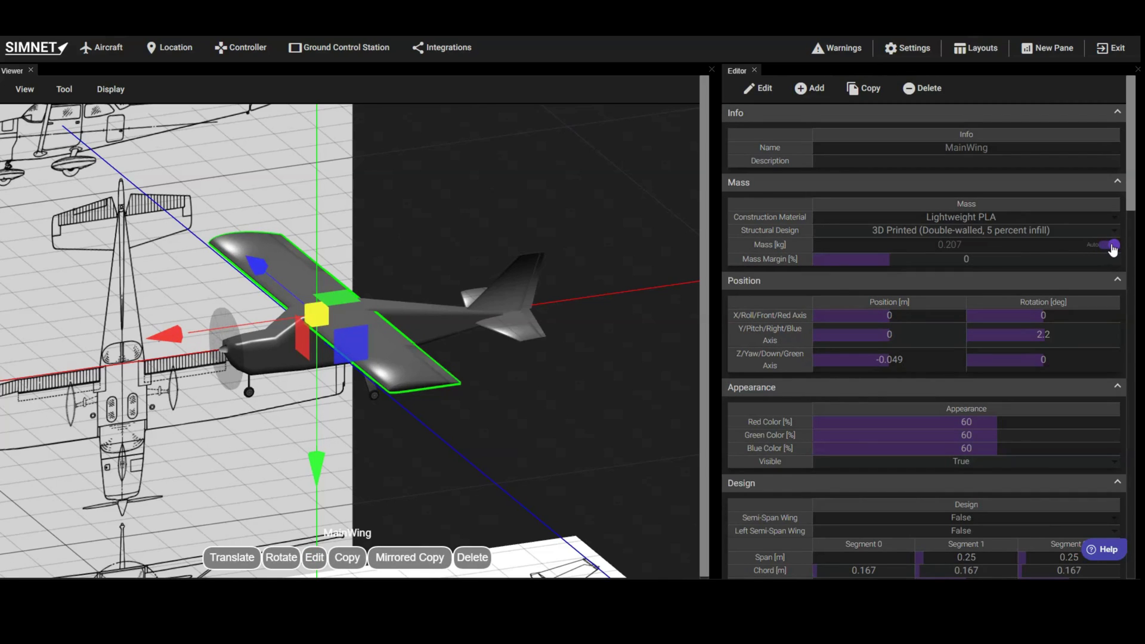
{"action": "left_click", "coordinate": [1113, 248]}
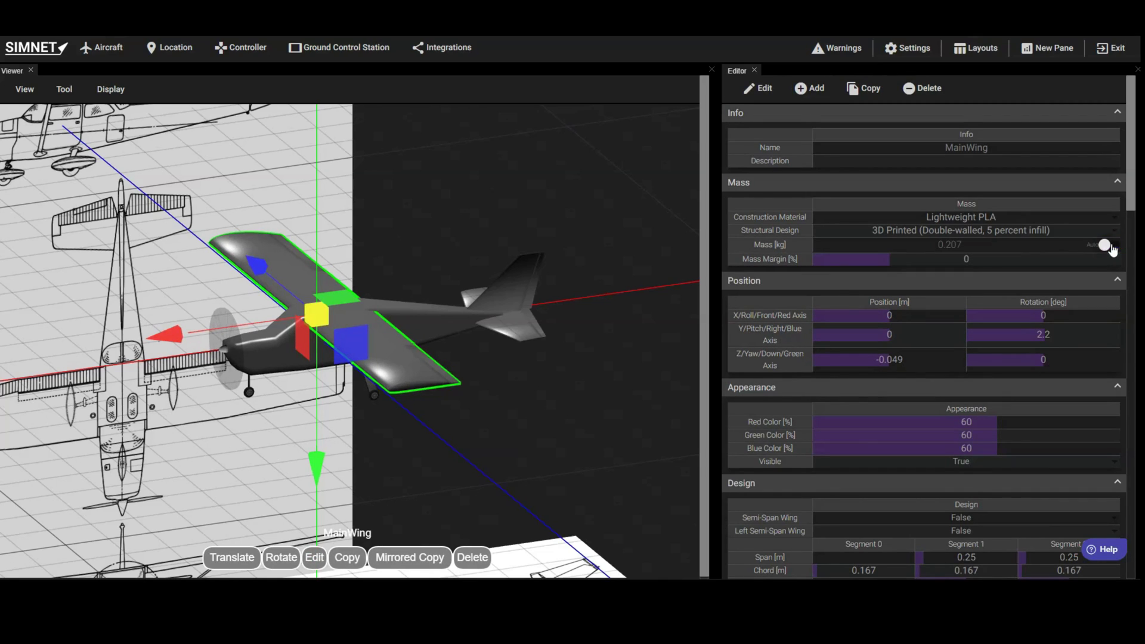
{"action": "double_click", "coordinate": [945, 246]}
{"action": "type", "text": "0.3"}
{"action": "key", "text": "Return"}
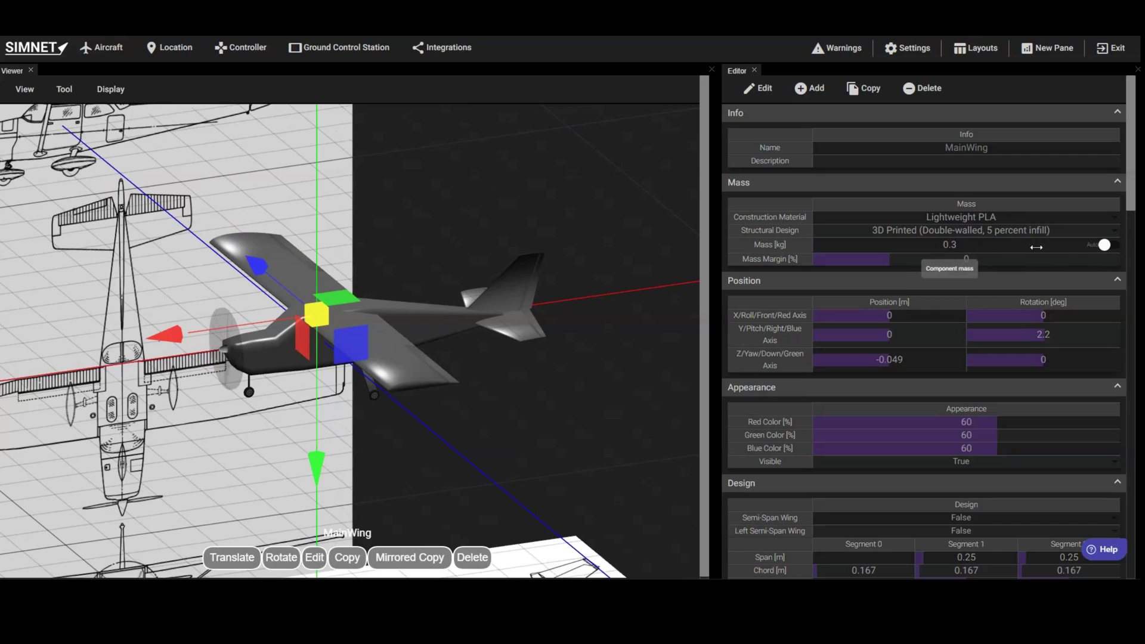
{"action": "left_click", "coordinate": [1111, 247]}
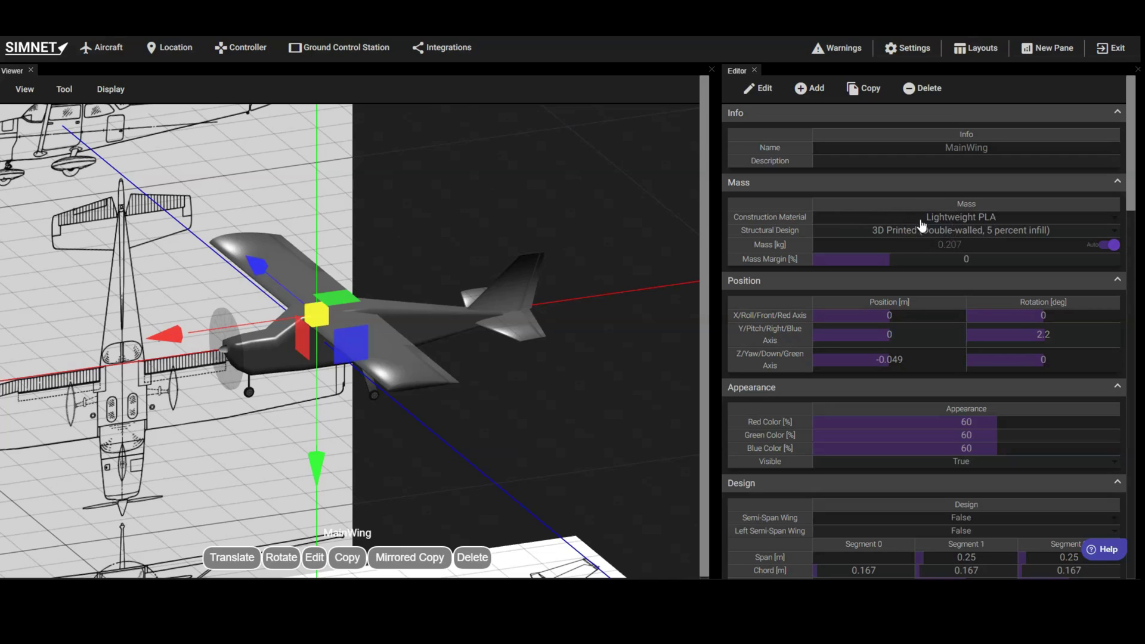
{"action": "mouse_move", "coordinate": [936, 222]}
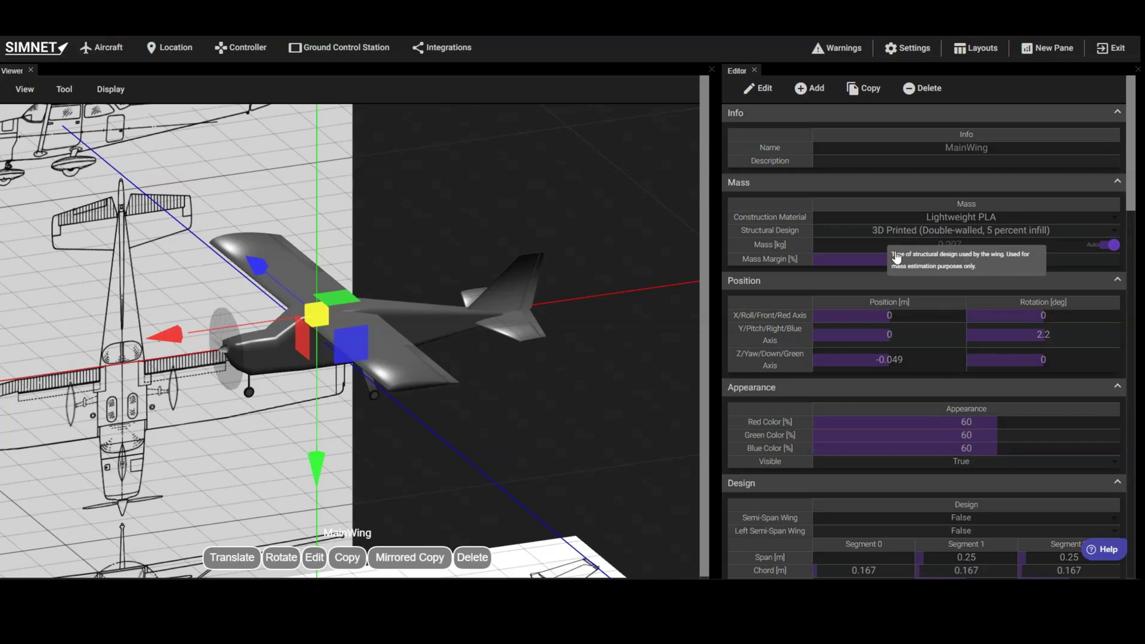
{"action": "left_click", "coordinate": [621, 397]}
- Orbit to a side view and set the left landing gear's construction material to Aluminum
{"action": "left_click_drag", "start_coordinate": [596, 408], "coordinate": [356, 410]}
{"action": "left_click", "coordinate": [371, 374]}
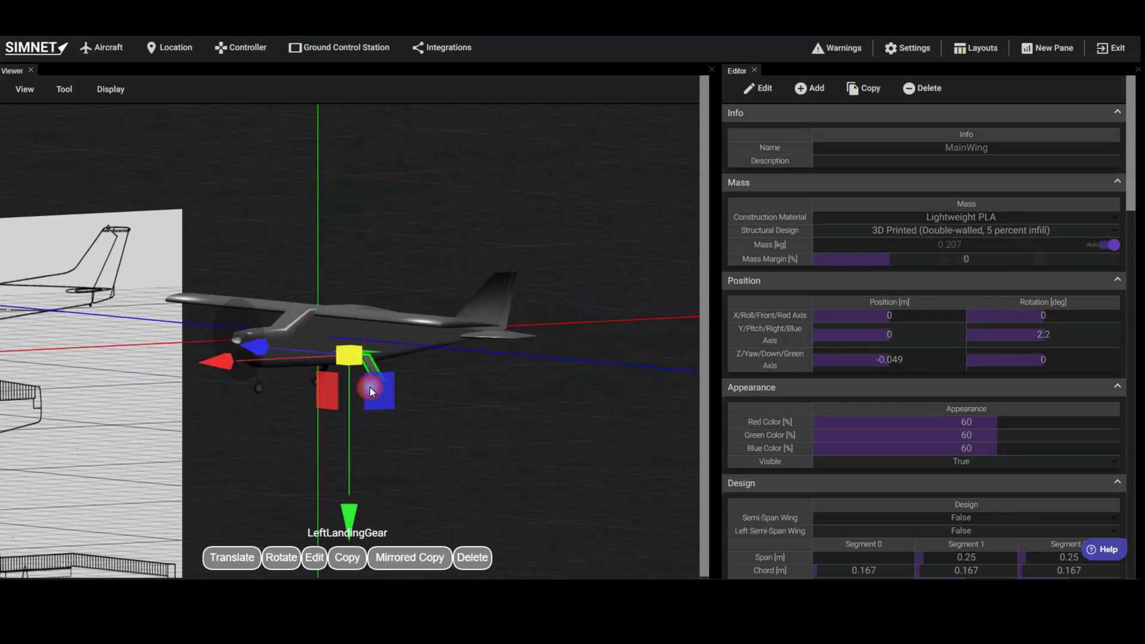
{"action": "left_click", "coordinate": [315, 557]}
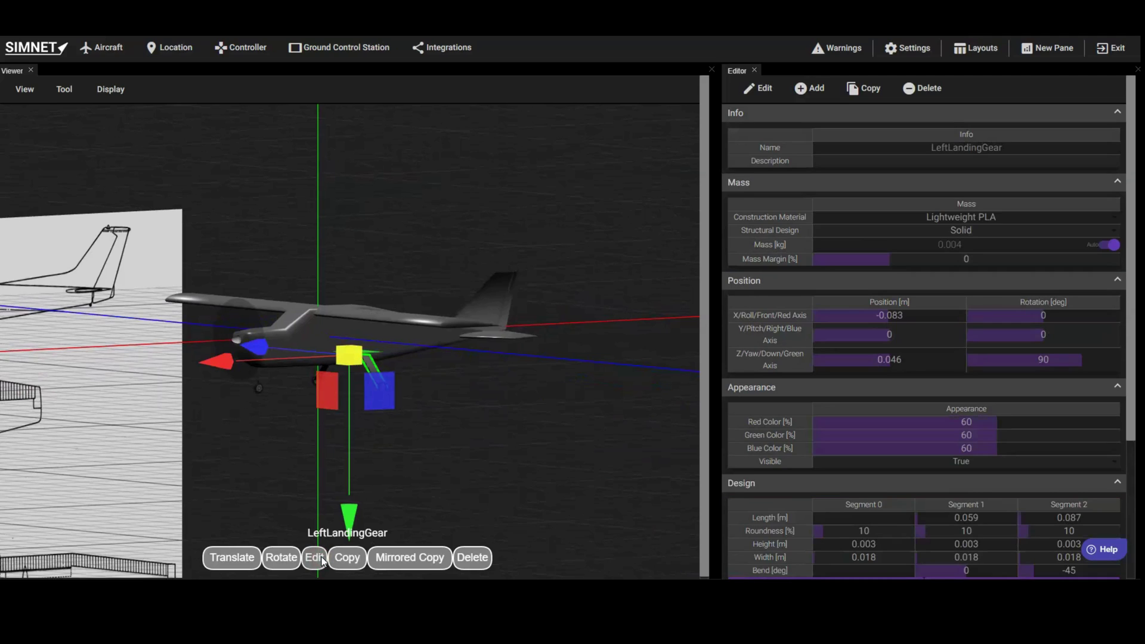
{"action": "left_click", "coordinate": [1017, 218]}
{"action": "scroll", "coordinate": [1017, 218], "scroll_direction": "down", "scroll_amount": 3}
{"action": "scroll", "coordinate": [1017, 218], "scroll_direction": "down", "scroll_amount": 2}
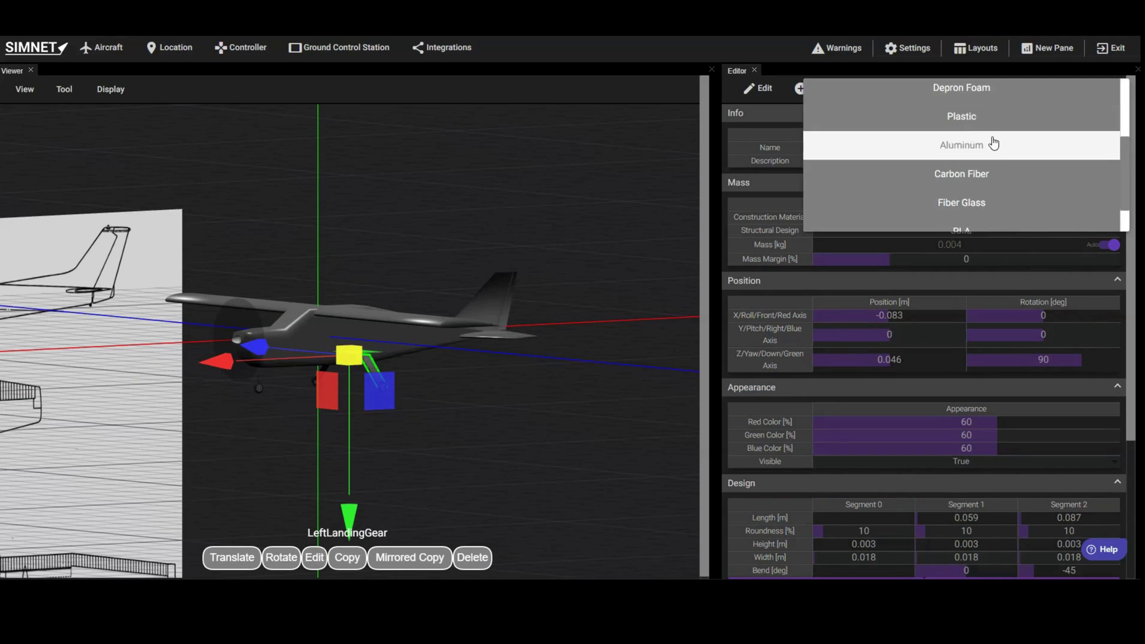
{"action": "left_click", "coordinate": [992, 145]}
{"action": "left_click", "coordinate": [324, 371]}
{"action": "left_click", "coordinate": [309, 558]}
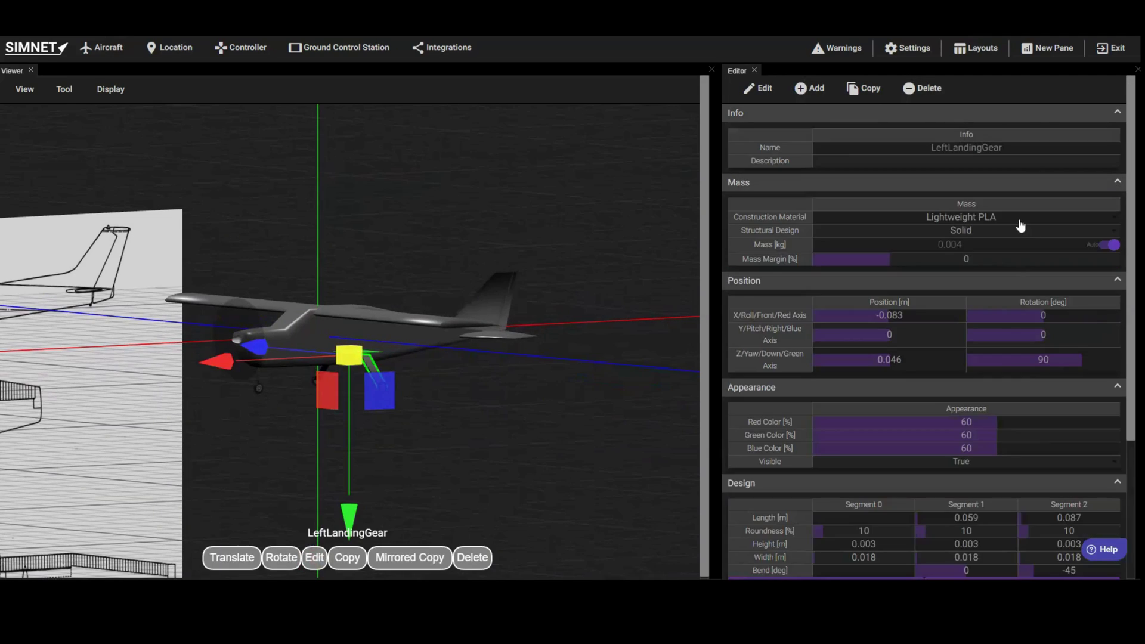
{"action": "left_click", "coordinate": [1017, 219]}
{"action": "scroll", "coordinate": [1016, 220], "scroll_direction": "up", "scroll_amount": 3}
{"action": "scroll", "coordinate": [993, 143], "scroll_direction": "down", "scroll_amount": 2}
{"action": "left_click", "coordinate": [993, 144]}
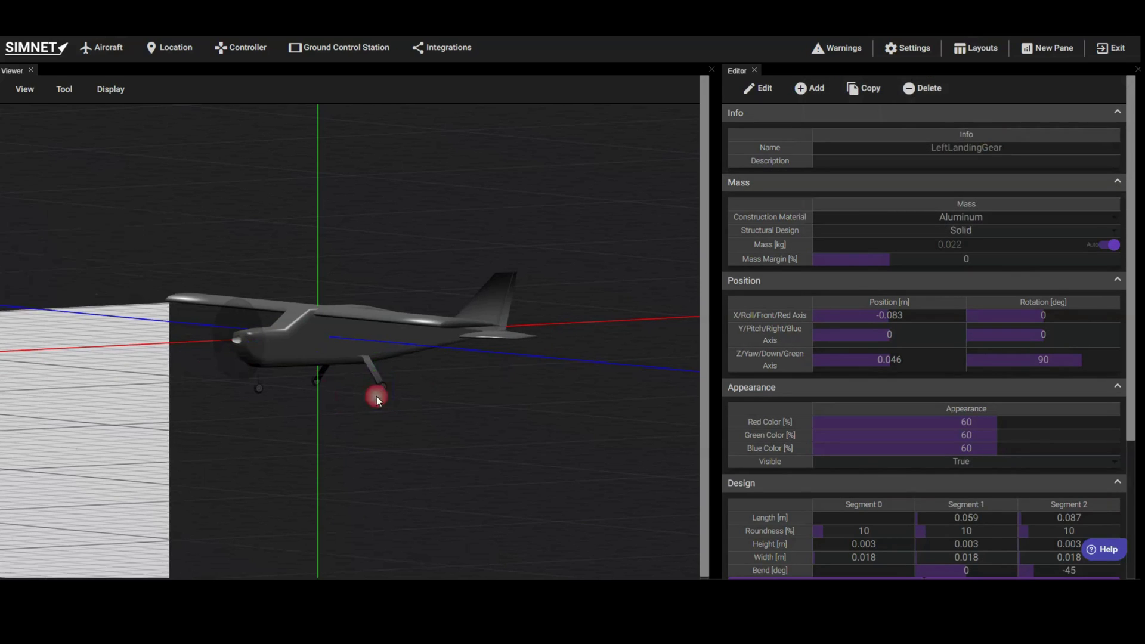
- Set the right landing gear's construction material to Aluminum
{"action": "left_click", "coordinate": [324, 371]}
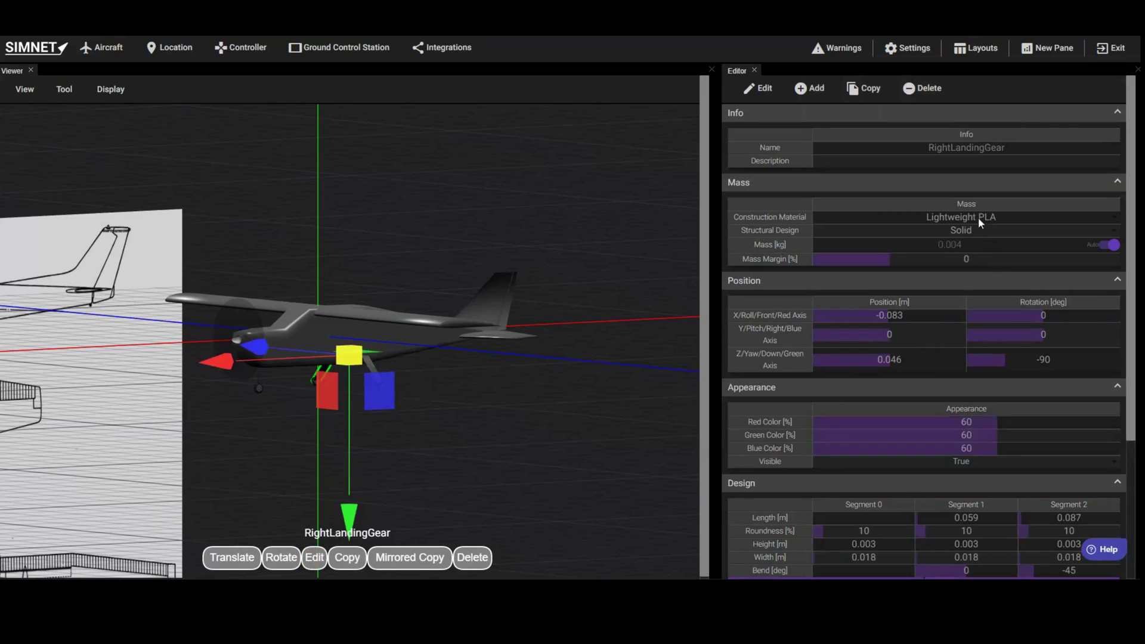
{"action": "left_click", "coordinate": [979, 217]}
{"action": "left_click", "coordinate": [955, 107]}
{"action": "left_click", "coordinate": [258, 386]}
- Set the front landing gear's construction material to Aluminum
{"action": "left_click", "coordinate": [255, 382]}
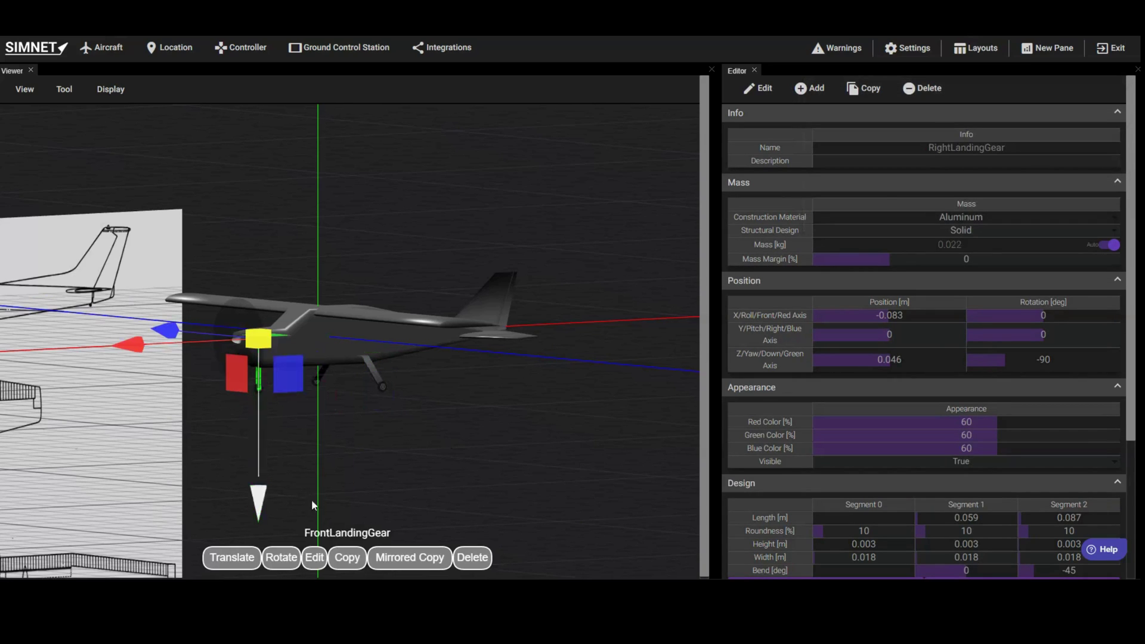
{"action": "left_click", "coordinate": [979, 219]}
{"action": "scroll", "coordinate": [962, 188], "scroll_direction": "up", "scroll_amount": 2}
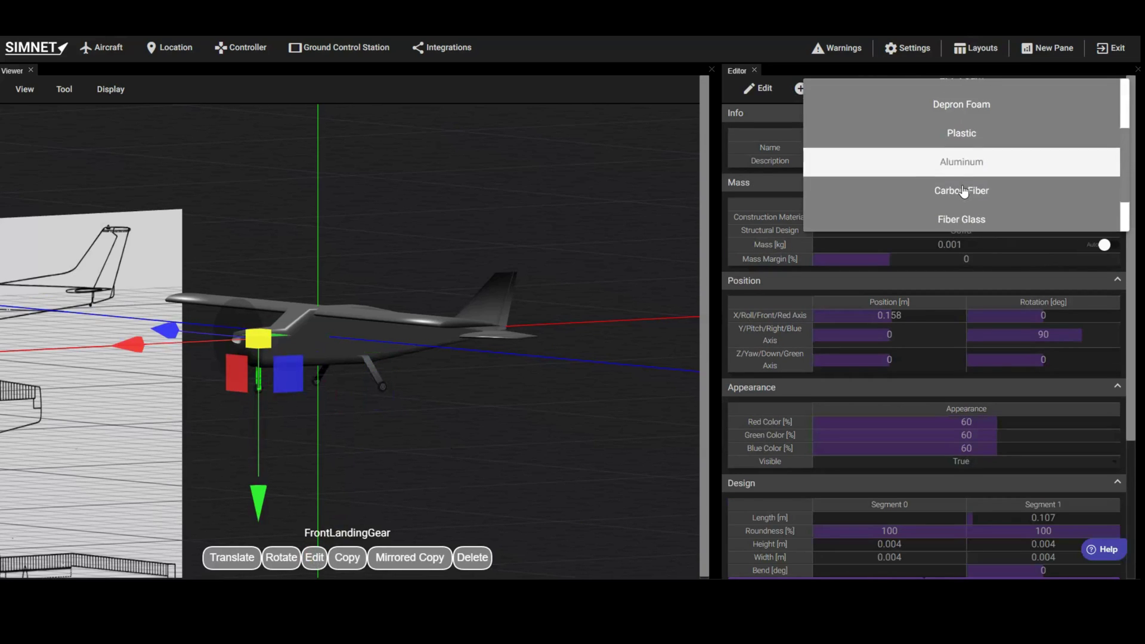
{"action": "scroll", "coordinate": [961, 188], "scroll_direction": "down", "scroll_amount": 2}
{"action": "left_click", "coordinate": [963, 109]}
- Edit all wheels together and set Diameter [m] to 0.035
{"action": "left_click", "coordinate": [762, 89]}
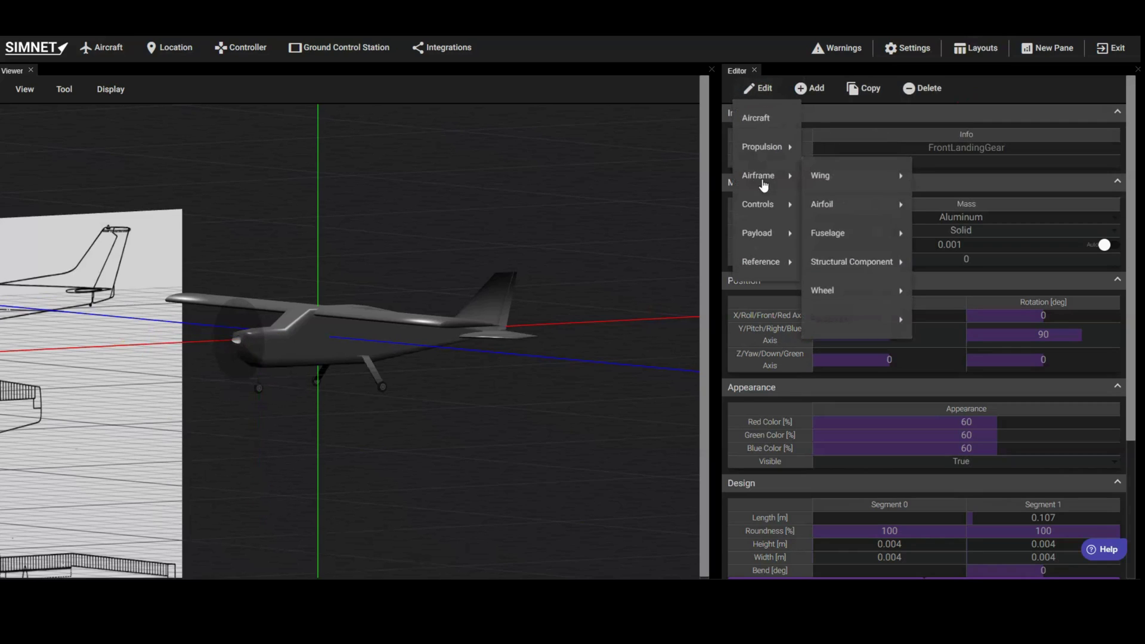
{"action": "mouse_move", "coordinate": [769, 176]}
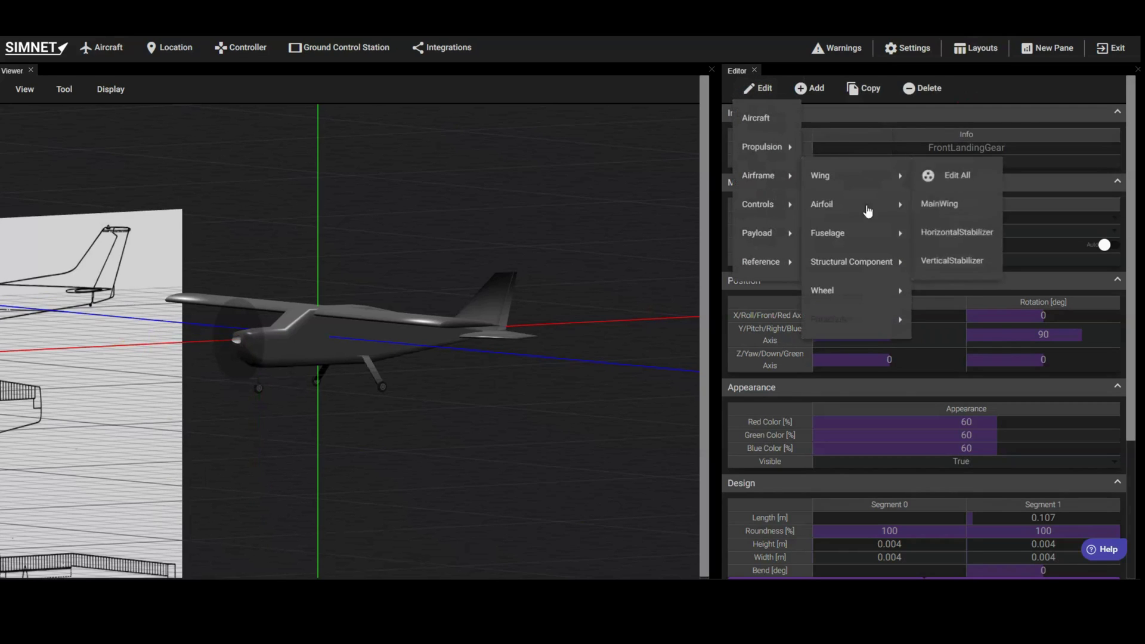
{"action": "mouse_move", "coordinate": [835, 289]}
{"action": "left_click", "coordinate": [933, 290]}
{"action": "scroll", "coordinate": [969, 395], "scroll_direction": "down", "scroll_amount": 1}
{"action": "left_click", "coordinate": [970, 395]}
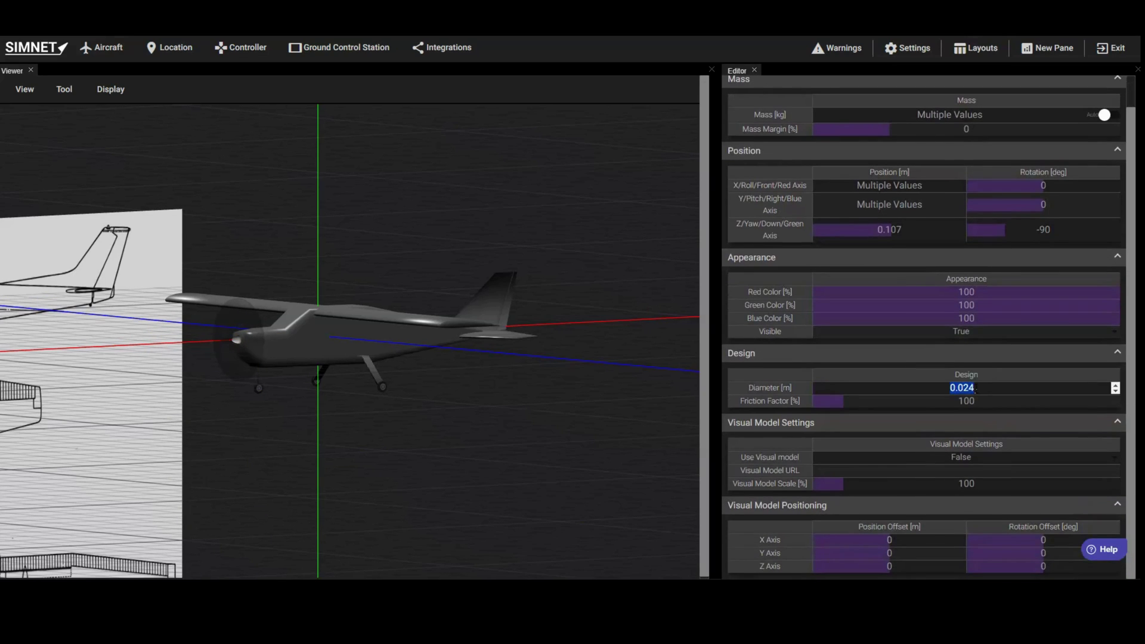
{"action": "type", "text": "0.035"}
{"action": "key", "text": "Return"}
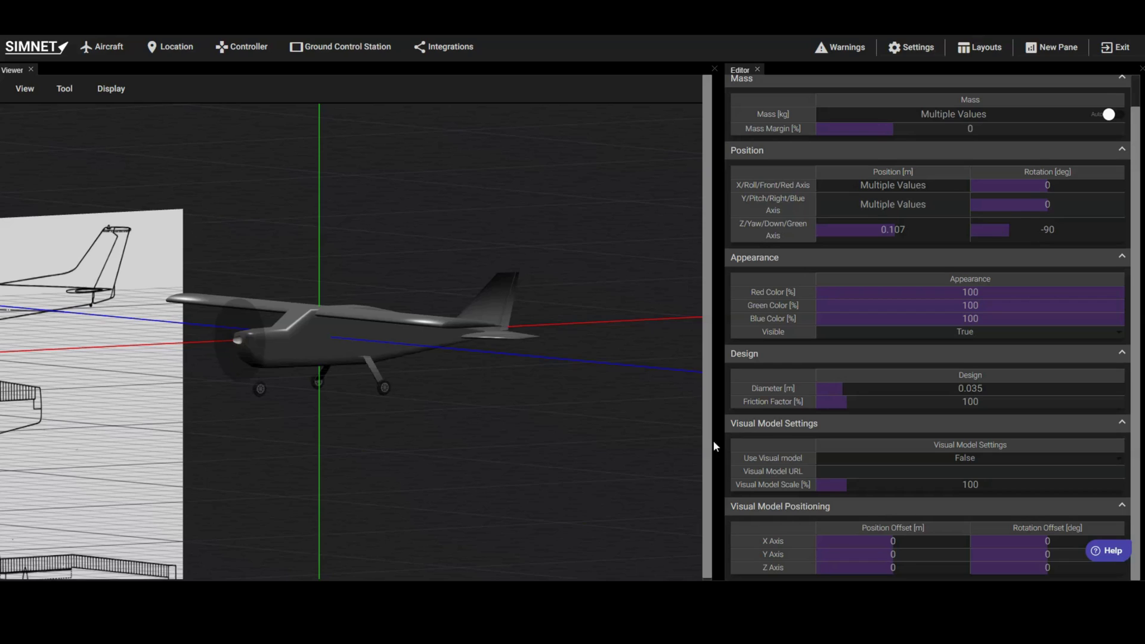
{"action": "scroll", "coordinate": [779, 395], "scroll_direction": "up", "scroll_amount": 1}
- In the aircraft's properties, set Mass Margin to 15% and switch on Auto center of gravity
{"action": "left_click", "coordinate": [767, 90]}
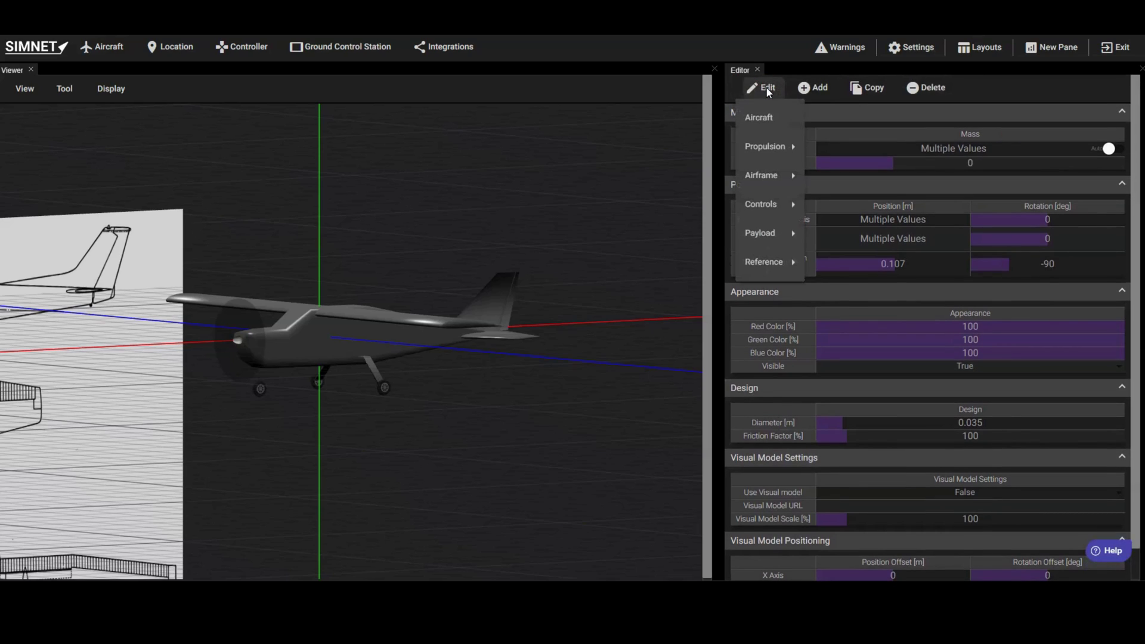
{"action": "left_click", "coordinate": [768, 119]}
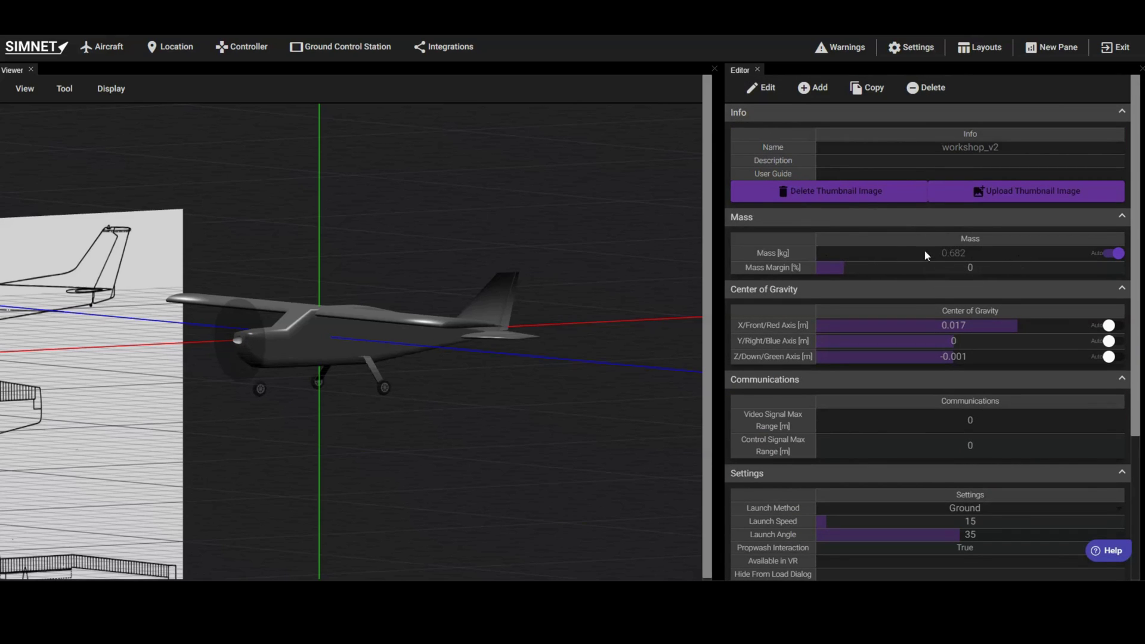
{"action": "left_click", "coordinate": [969, 267]}
{"action": "key", "text": "Return"}
{"action": "left_click", "coordinate": [1113, 326]}
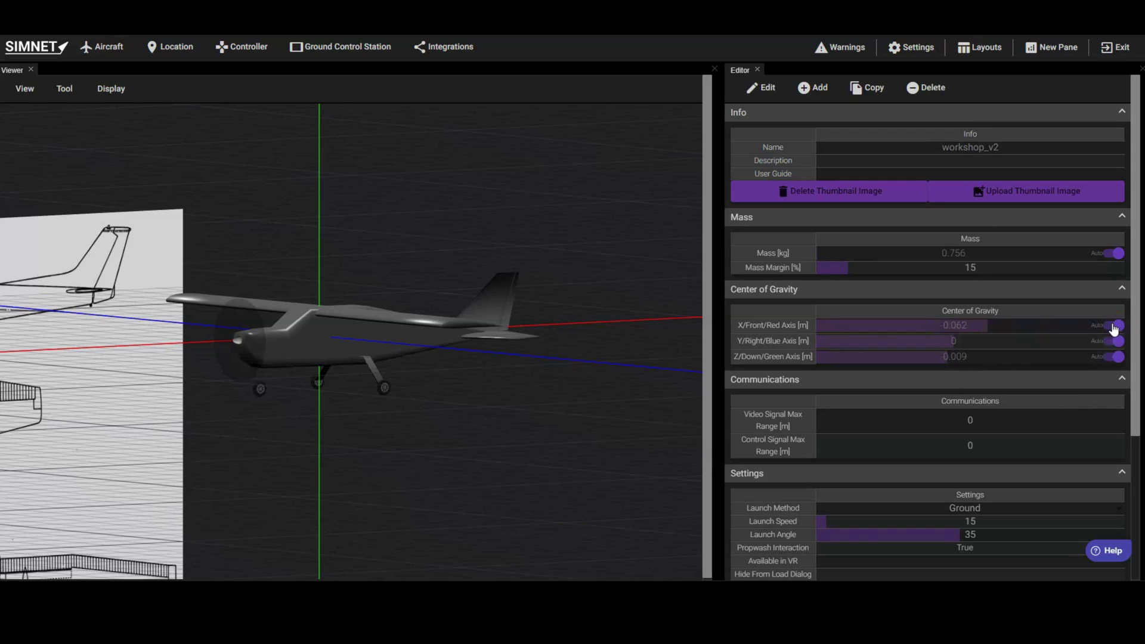
{"action": "left_click", "coordinate": [110, 90]}
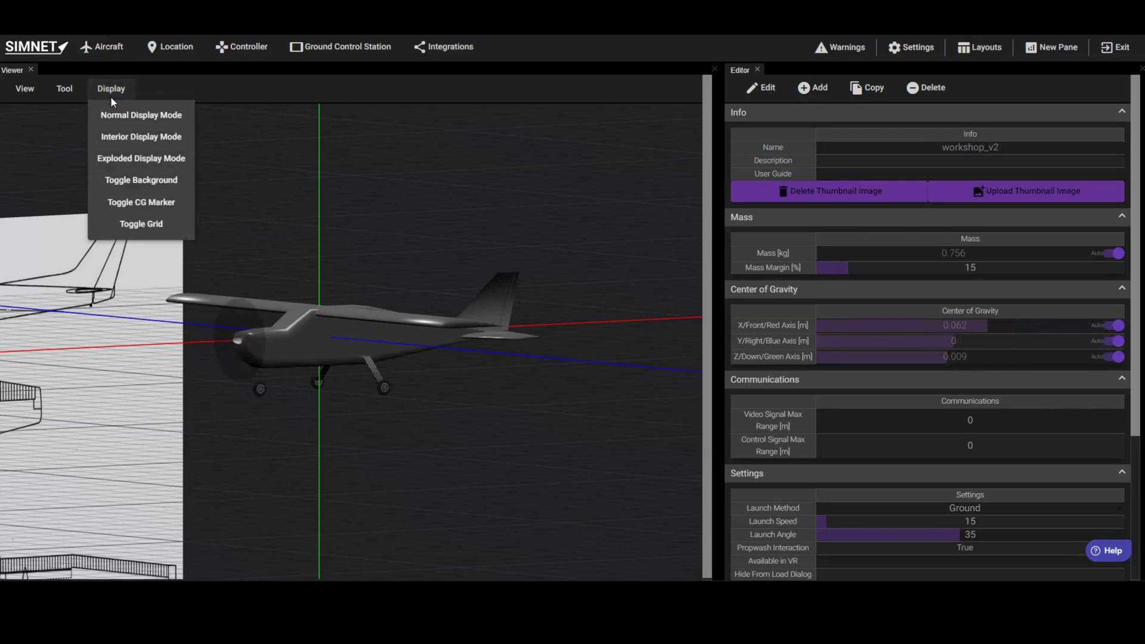
- Show the centre-of-gravity marker and a see-through top view of the aircraft
{"action": "left_click", "coordinate": [141, 202]}
{"action": "left_click", "coordinate": [25, 90]}
{"action": "left_click", "coordinate": [40, 116]}
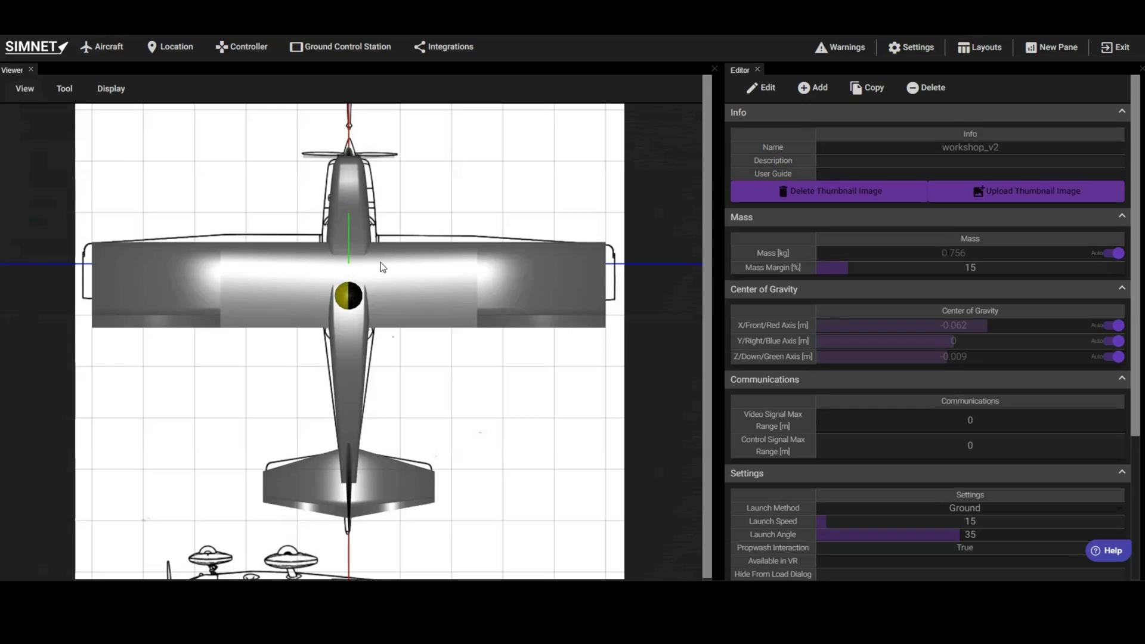
{"action": "left_click", "coordinate": [106, 89]}
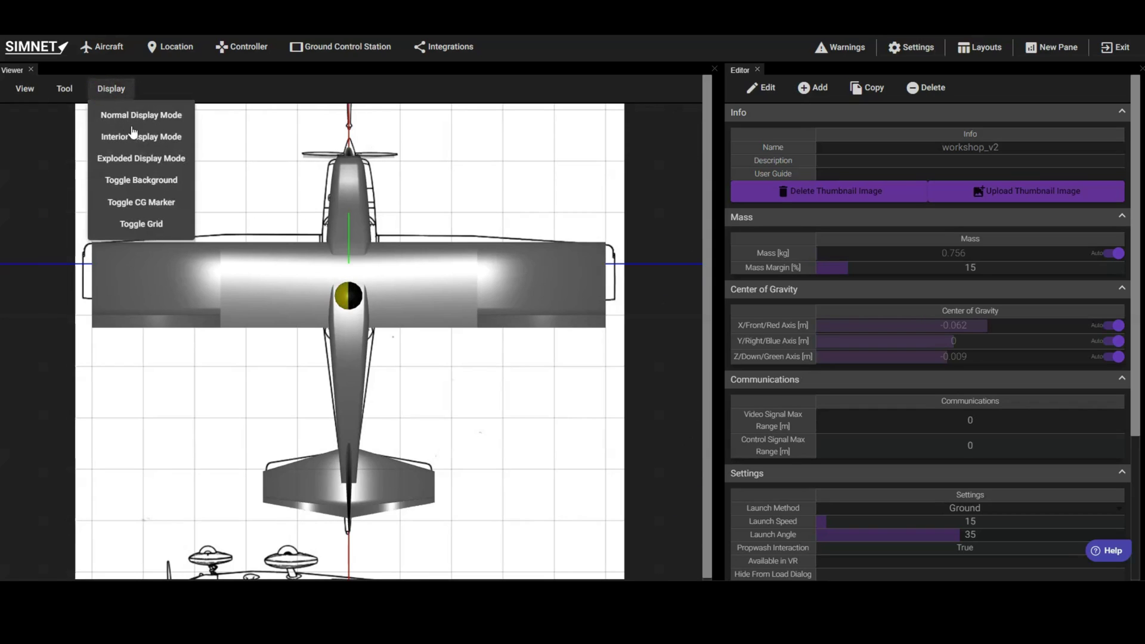
{"action": "left_click", "coordinate": [148, 138]}
- In the left view, slide the battery forward into the nose so CG X reaches -0.042 m
{"action": "left_click", "coordinate": [359, 273]}
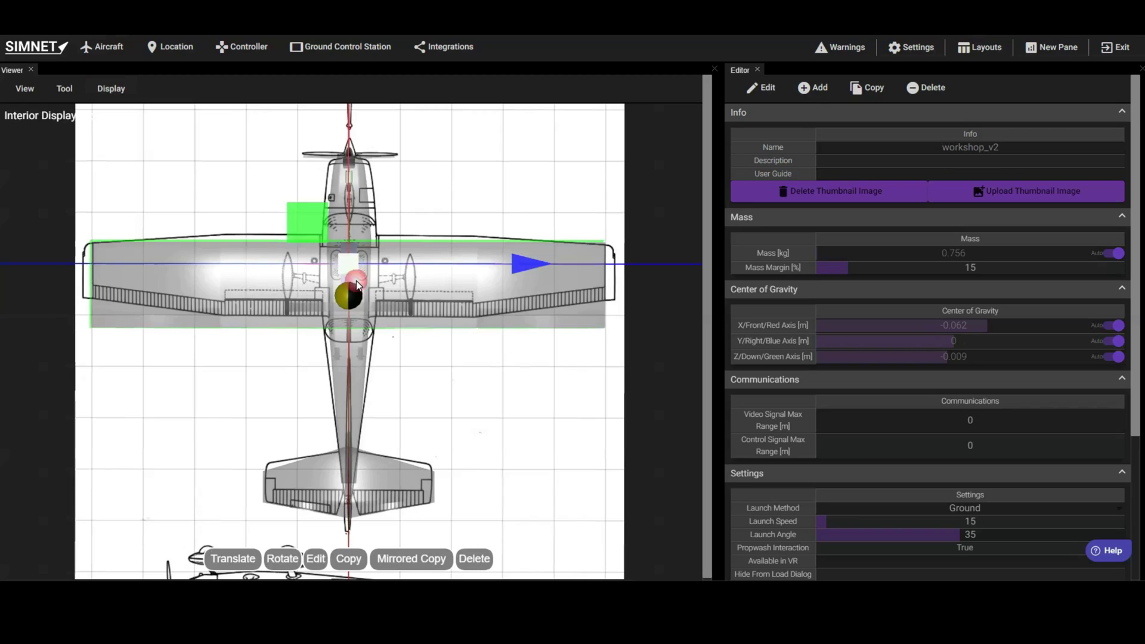
{"action": "left_click", "coordinate": [358, 281]}
{"action": "left_click", "coordinate": [673, 424]}
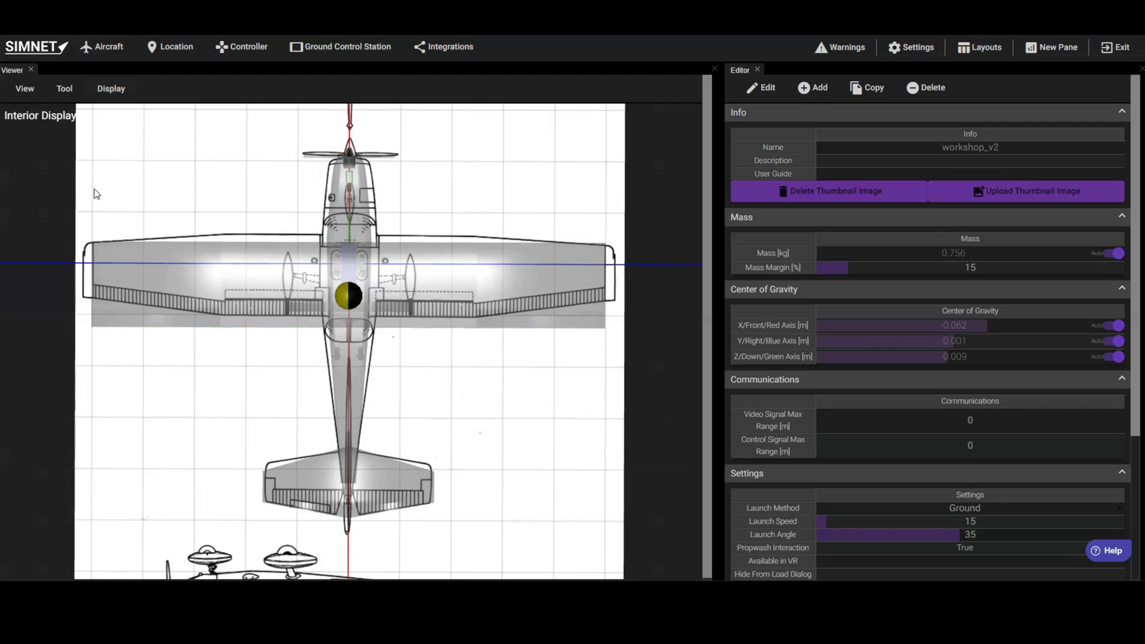
{"action": "left_click", "coordinate": [25, 88]}
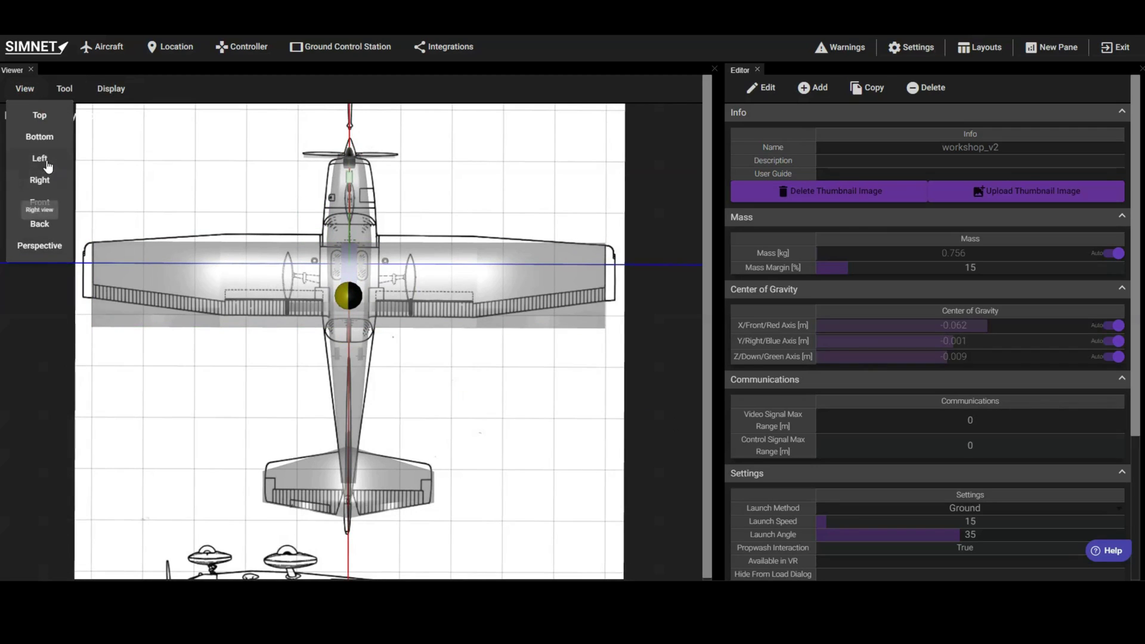
{"action": "left_click", "coordinate": [49, 161]}
{"action": "left_click", "coordinate": [253, 340]}
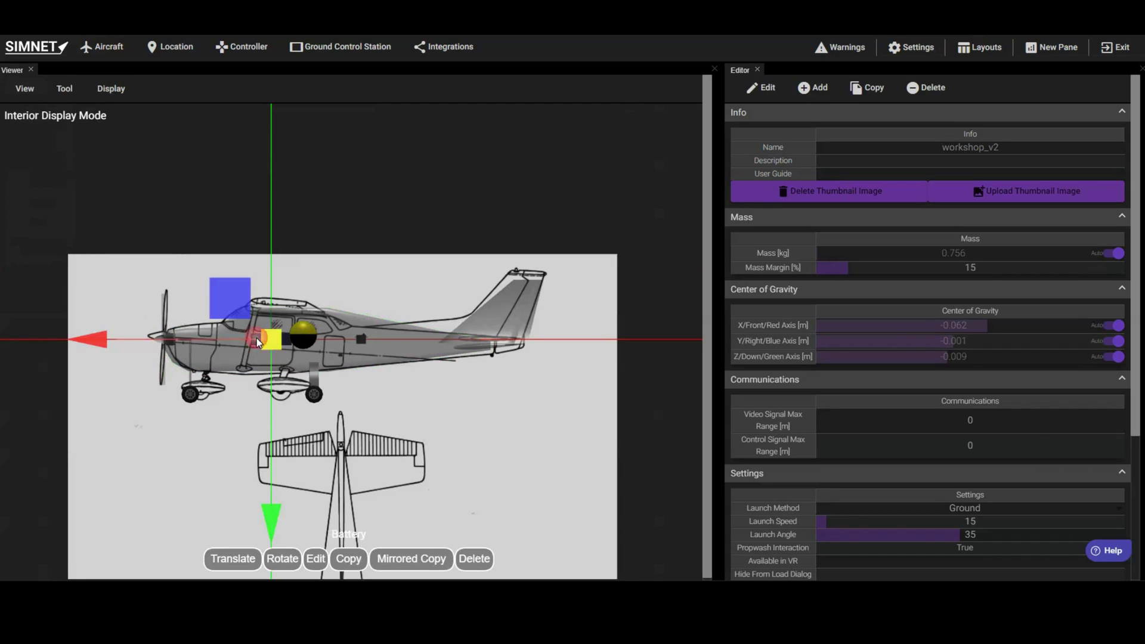
{"action": "left_click_drag", "start_coordinate": [245, 341], "coordinate": [183, 337]}
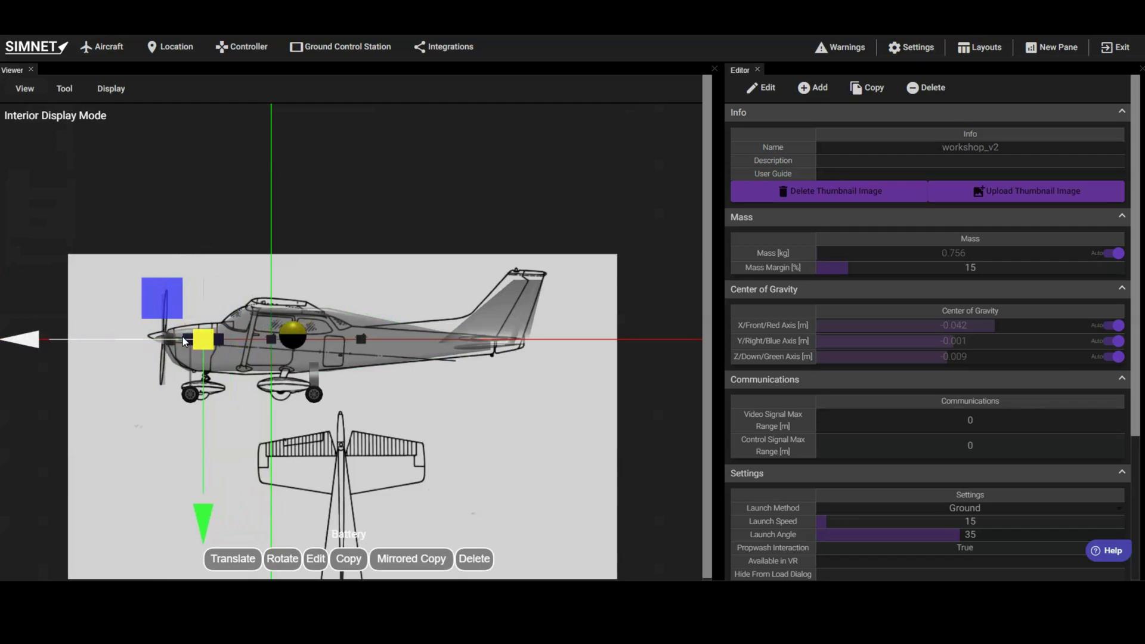
{"action": "left_click", "coordinate": [278, 202]}
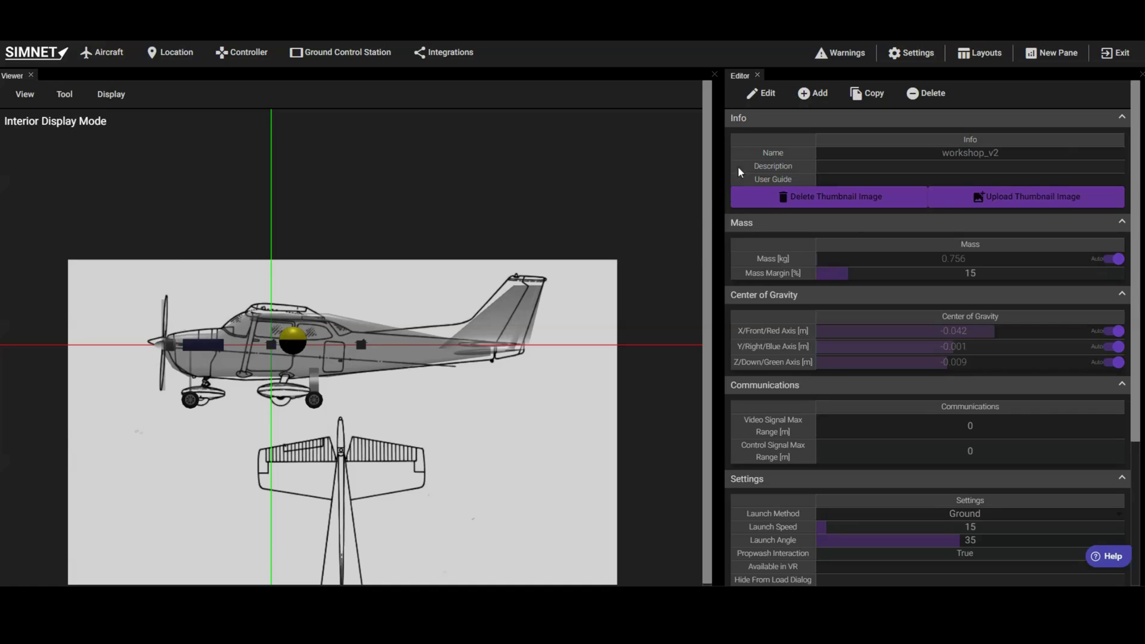
- Add a 0.25 kg payload mass and drag it forward toward the nose
{"action": "left_click", "coordinate": [813, 93]}
{"action": "mouse_move", "coordinate": [842, 211]}
{"action": "left_click", "coordinate": [896, 212]}
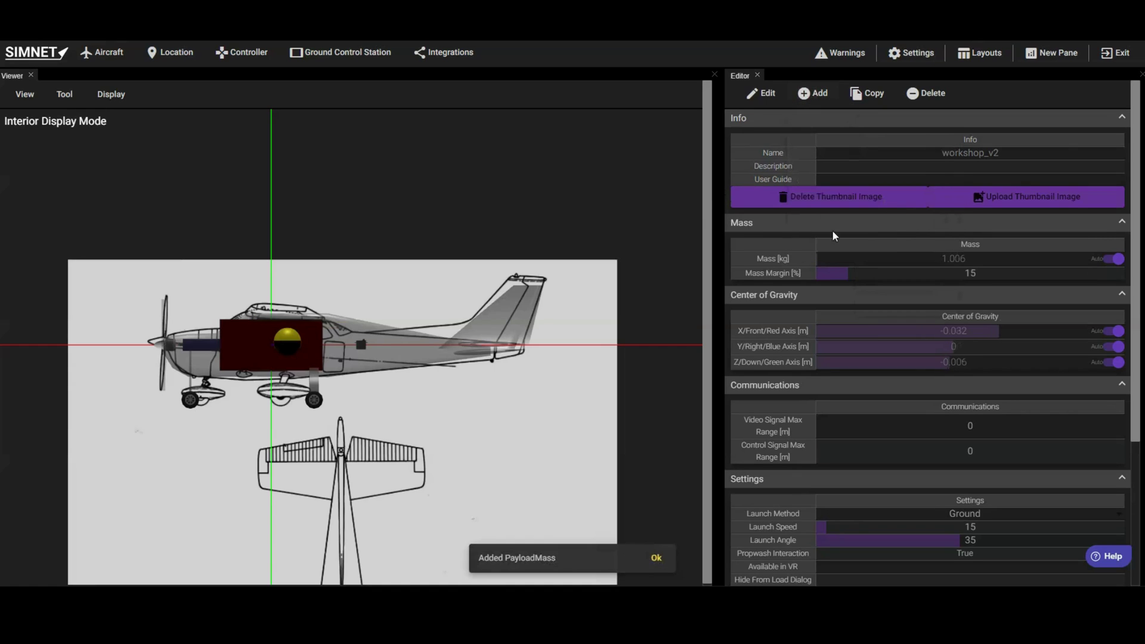
{"action": "left_click", "coordinate": [260, 356]}
{"action": "left_click_drag", "start_coordinate": [260, 356], "coordinate": [203, 360]}
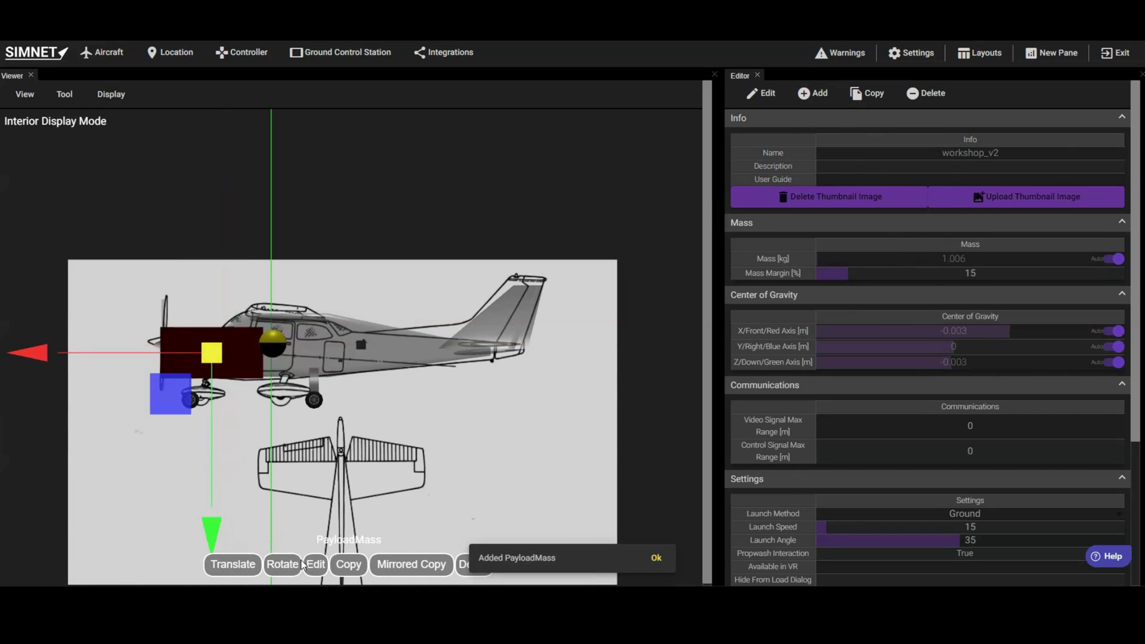
- Shrink the payload to a 5 cm cube and nudge it into the nose
{"action": "left_click", "coordinate": [305, 565]}
{"action": "scroll", "coordinate": [856, 409], "scroll_direction": "down", "scroll_amount": 2}
{"action": "left_click_drag", "start_coordinate": [970, 380], "coordinate": [931, 407]}
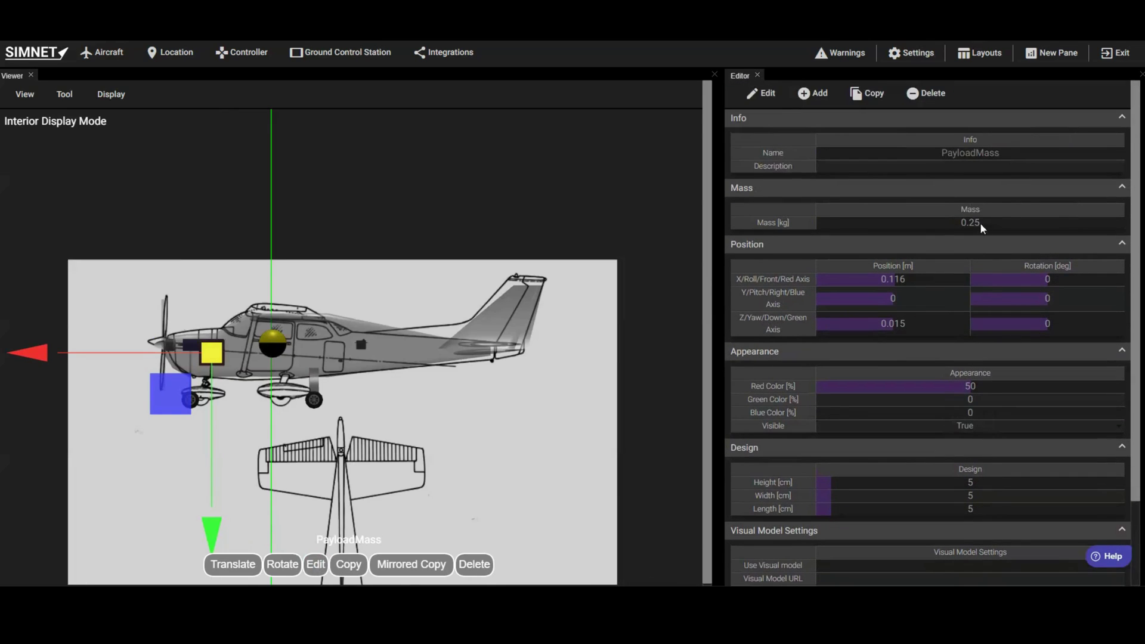
{"action": "left_click", "coordinate": [149, 392]}
{"action": "left_click_drag", "start_coordinate": [149, 393], "coordinate": [153, 402]}
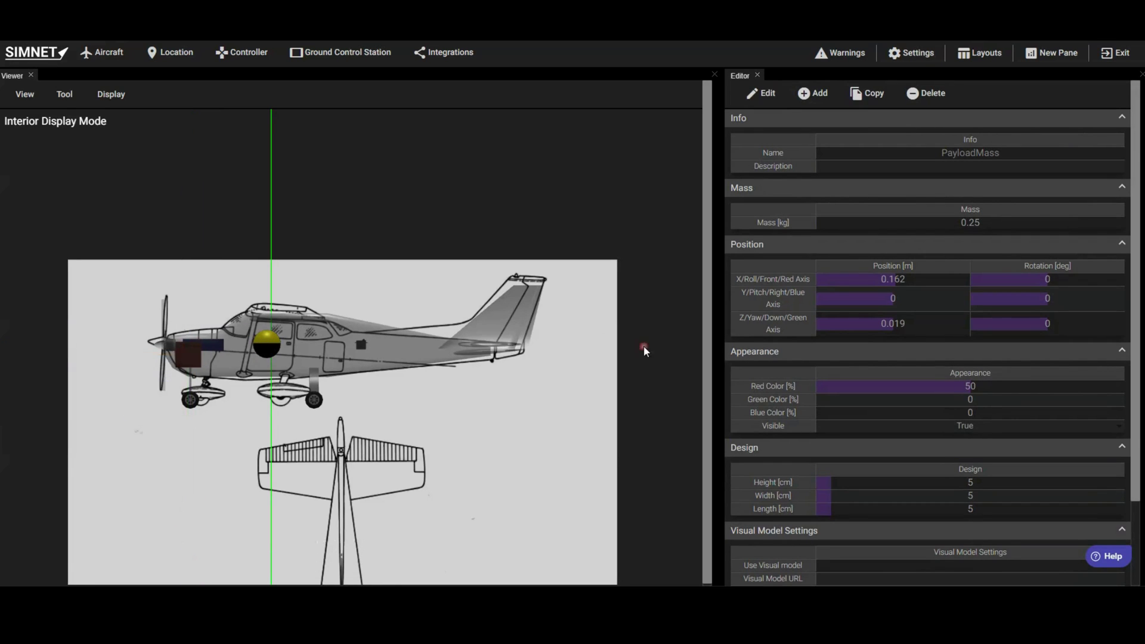
{"action": "left_click_drag", "start_coordinate": [643, 345], "coordinate": [546, 523]}
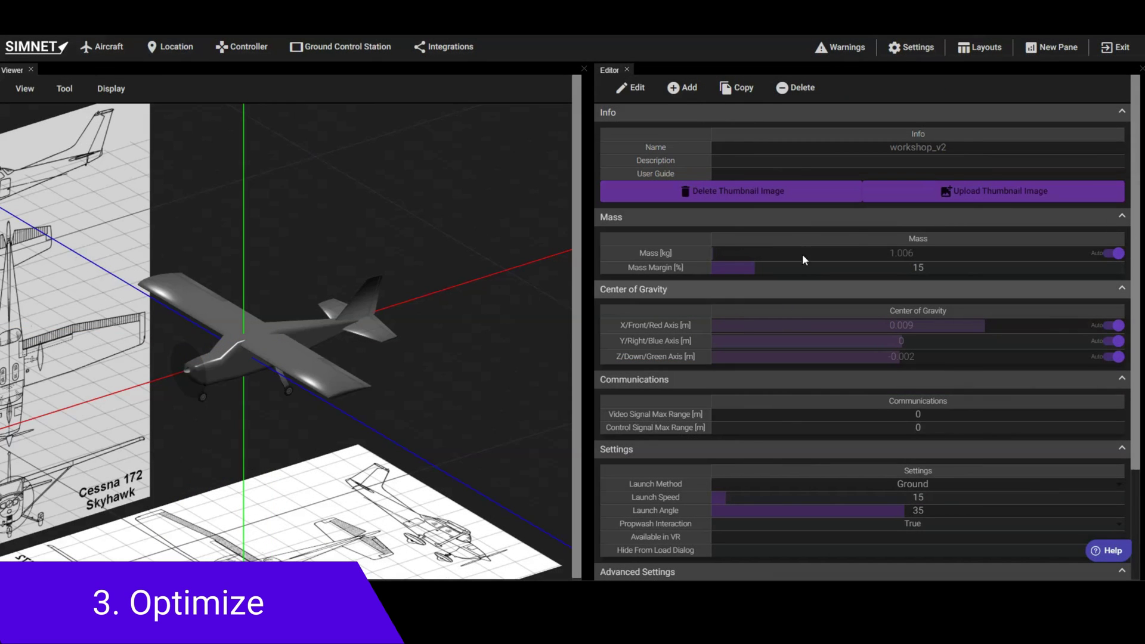
- Add a Performance pane showing 72.3 min flight time and 44.1 km range, then close the Editor
{"action": "left_click", "coordinate": [1058, 54]}
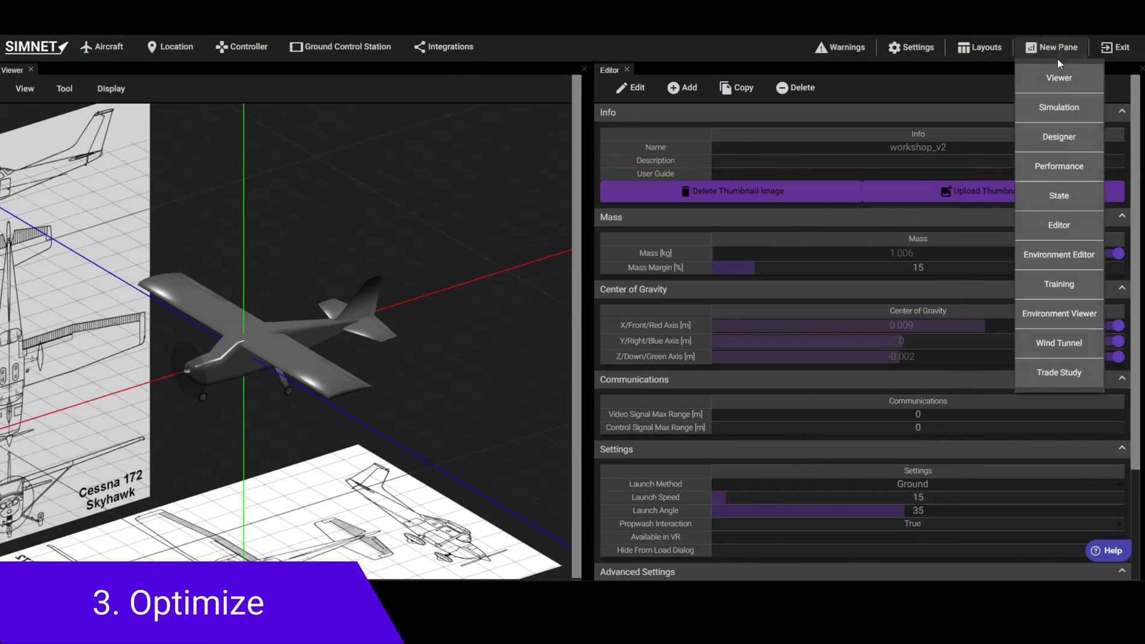
{"action": "left_click", "coordinate": [1052, 167]}
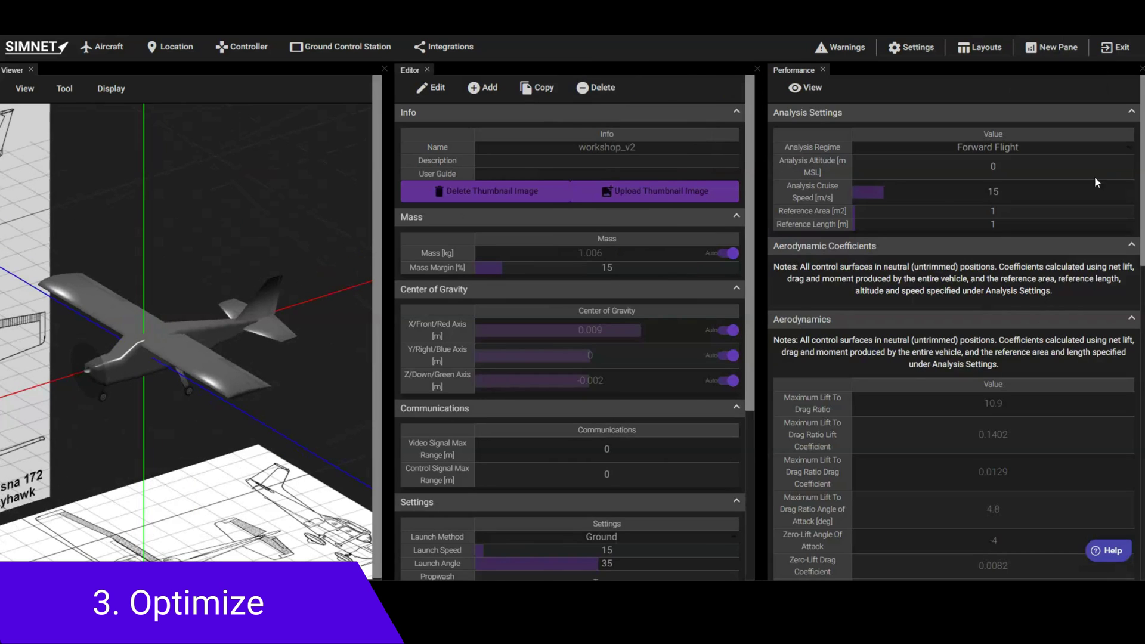
{"action": "left_click_drag", "start_coordinate": [1136, 145], "coordinate": [1139, 469]}
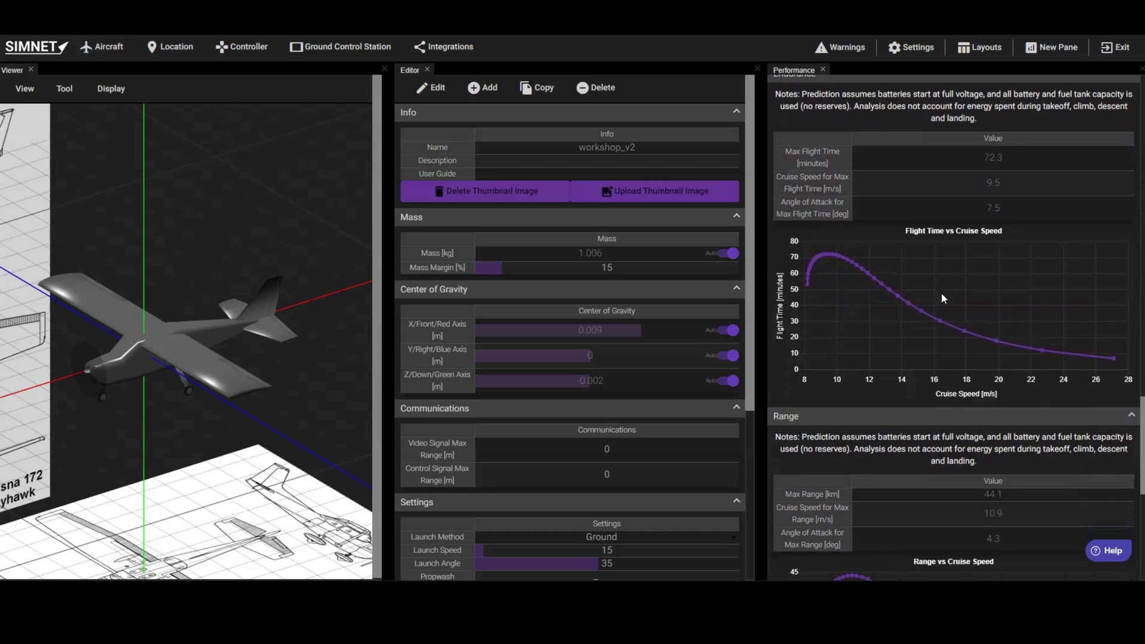
{"action": "left_click", "coordinate": [757, 69]}
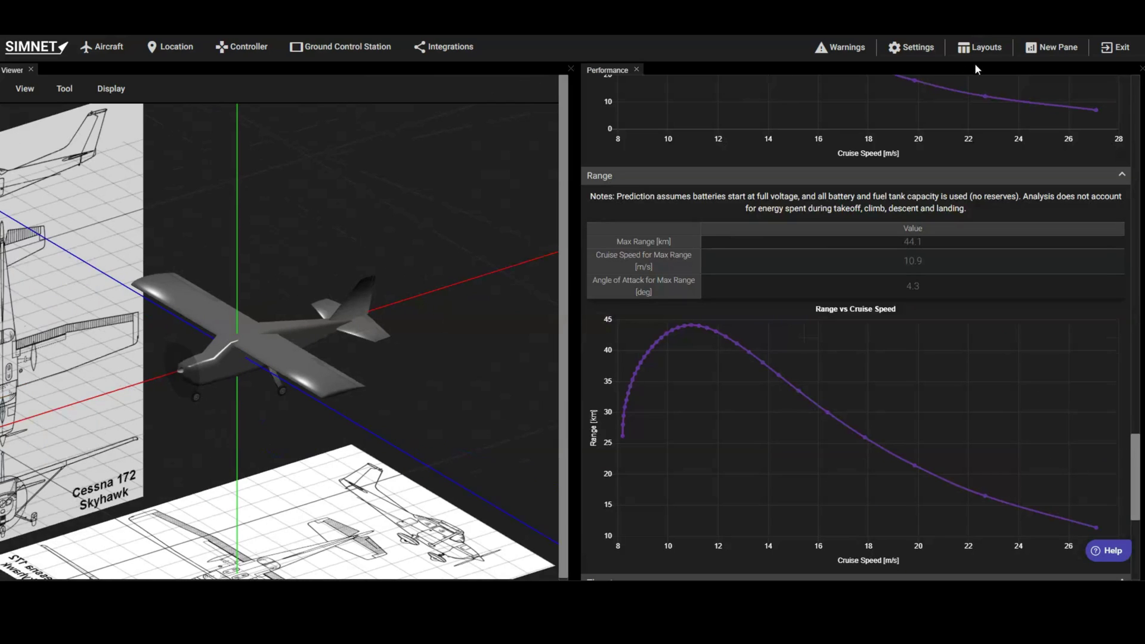
- Add a Trade Study pane and widen it and the Performance pane
{"action": "left_click", "coordinate": [1041, 51]}
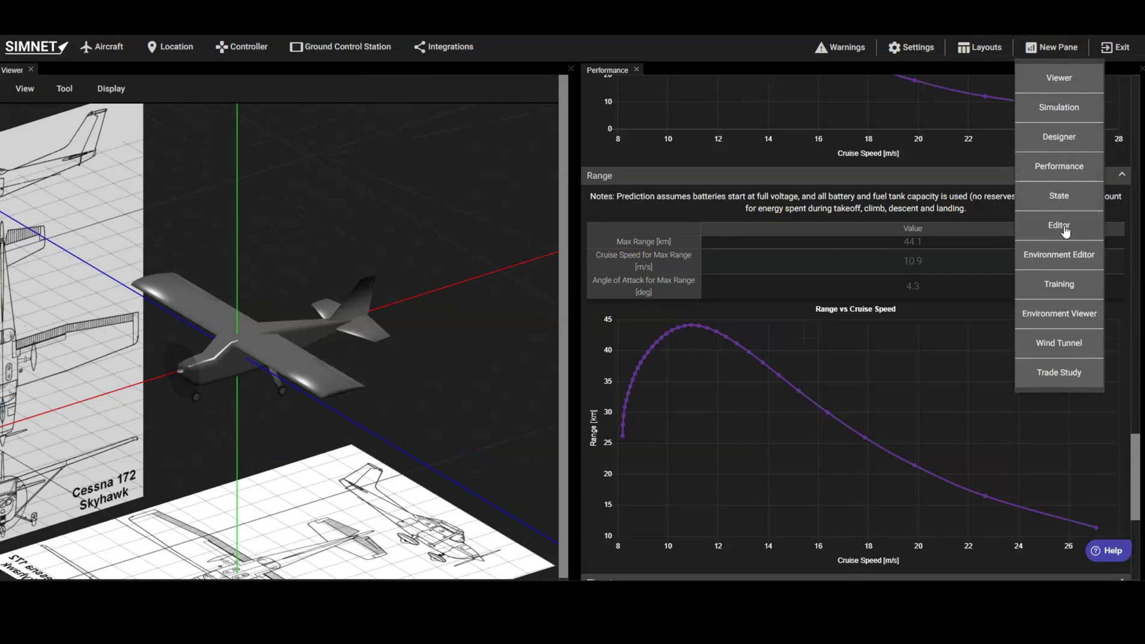
{"action": "left_click", "coordinate": [1066, 370]}
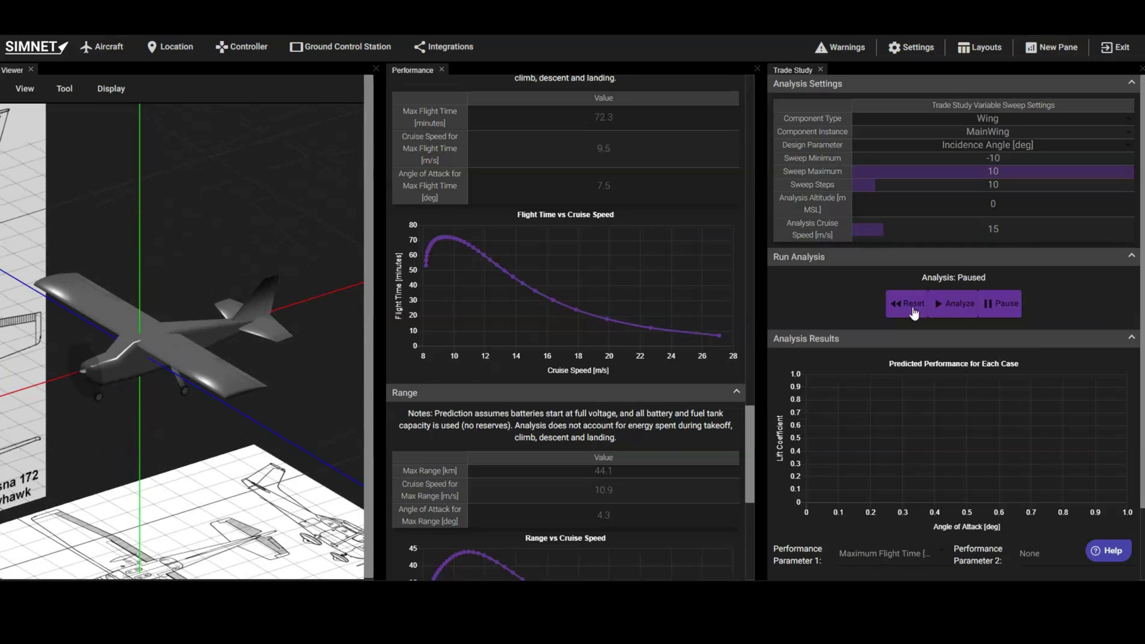
{"action": "left_click_drag", "start_coordinate": [766, 269], "coordinate": [675, 272]}
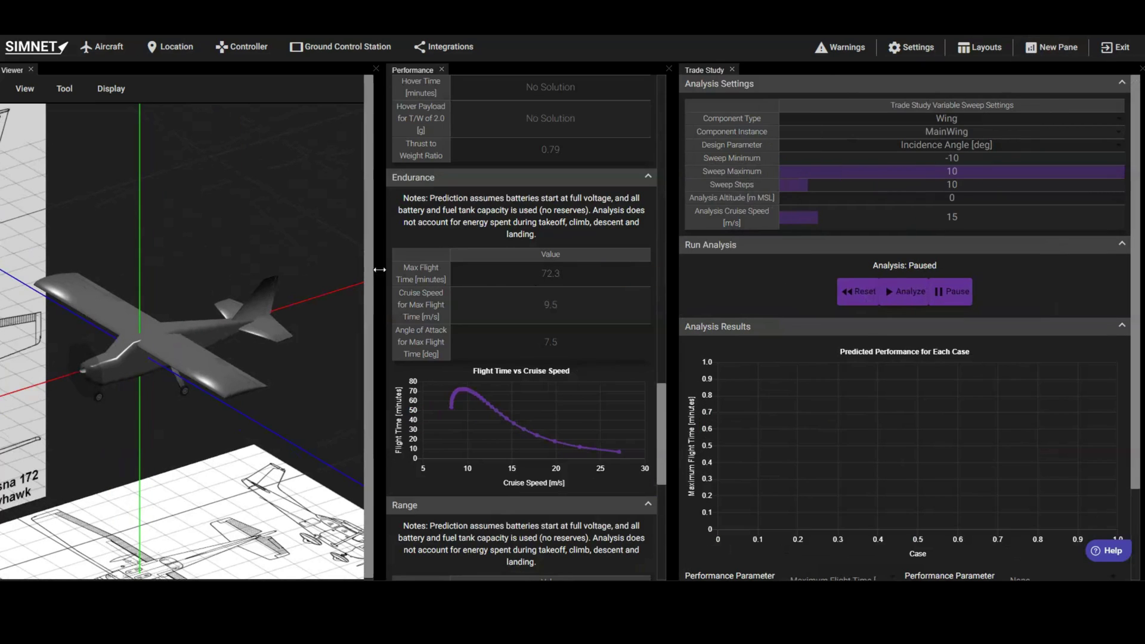
{"action": "left_click_drag", "start_coordinate": [383, 270], "coordinate": [288, 273]}
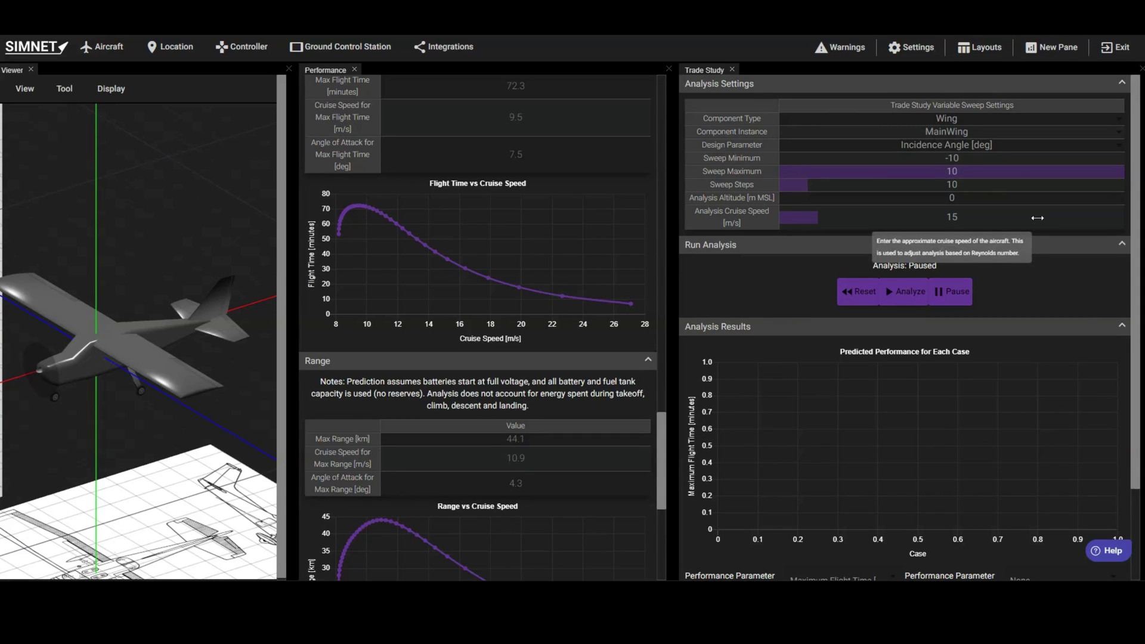
- Choose Wing as the component and Section 2 Chord as the swept parameter
{"action": "left_click", "coordinate": [1018, 122]}
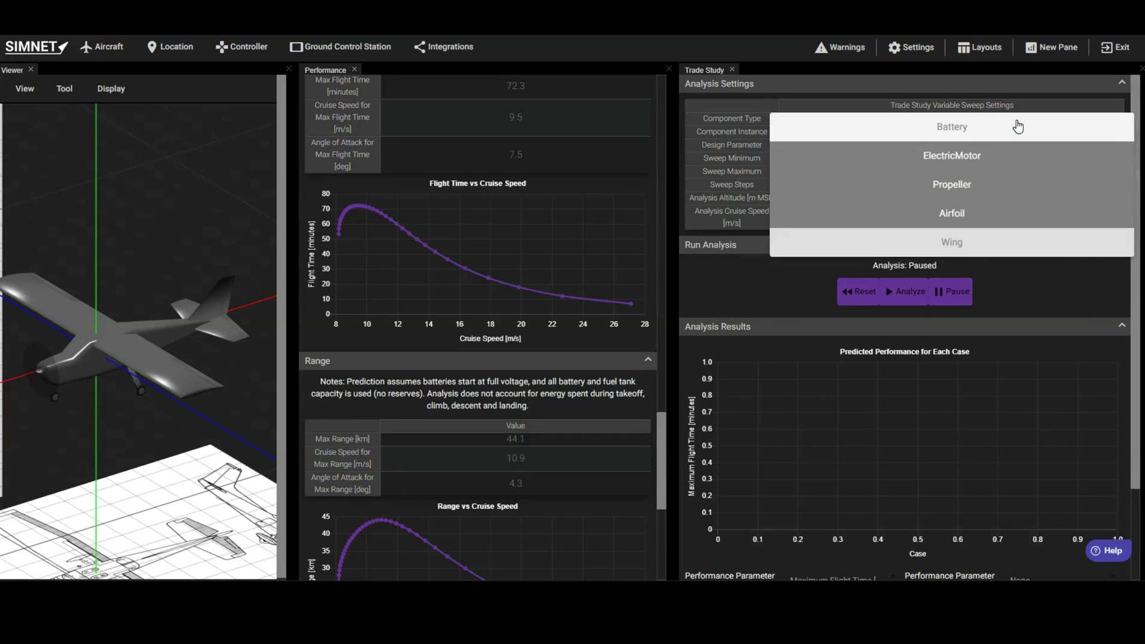
{"action": "left_click", "coordinate": [997, 242]}
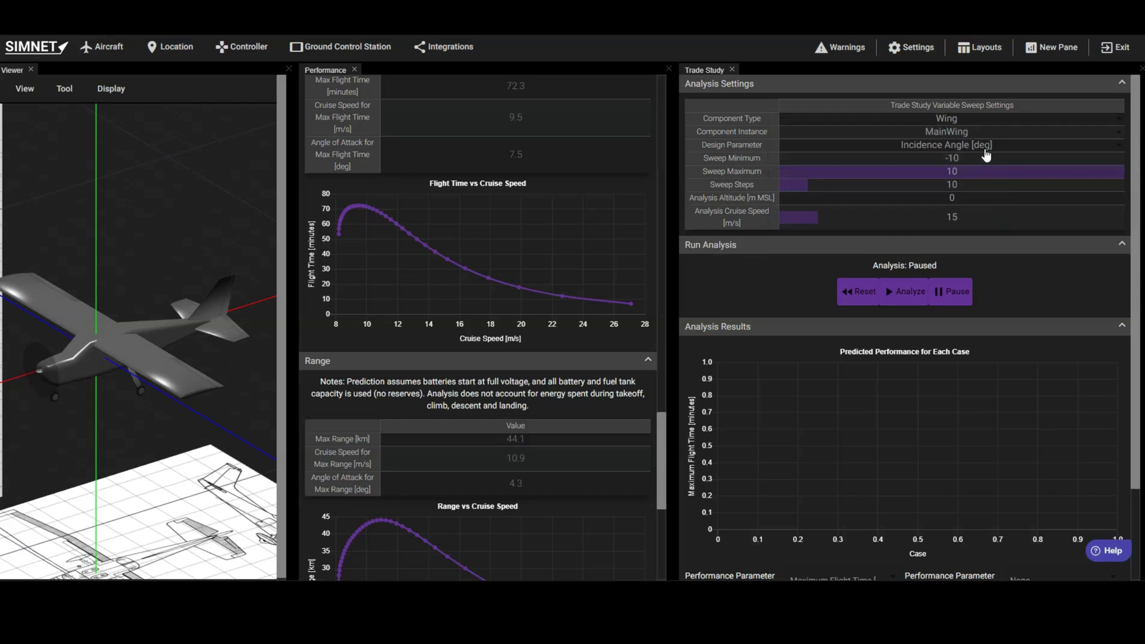
{"action": "left_click", "coordinate": [985, 150]}
{"action": "scroll", "coordinate": [987, 203], "scroll_direction": "down", "scroll_amount": 3}
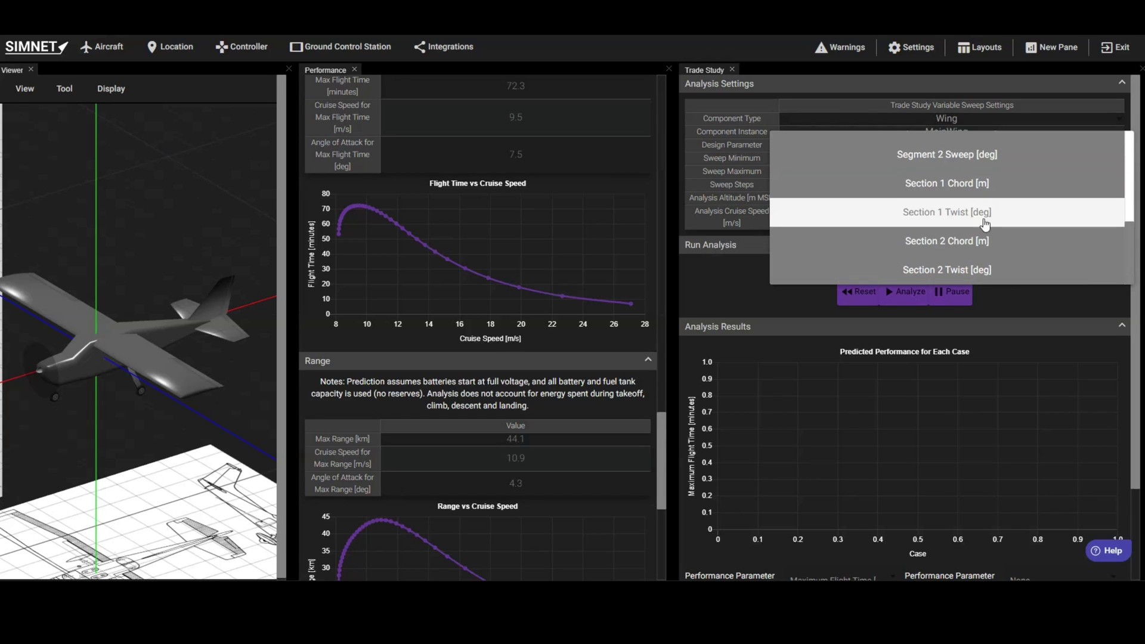
{"action": "left_click", "coordinate": [987, 243]}
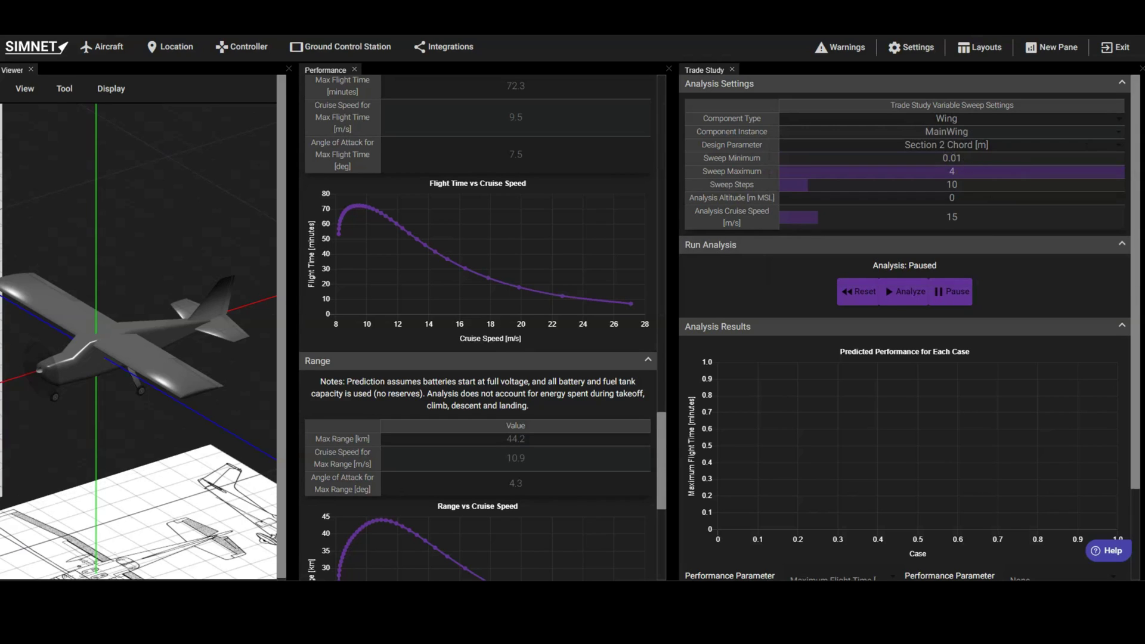
- Set the sweep to minimum 0.05, maximum 0.2 and 20 steps
{"action": "left_click", "coordinate": [970, 158]}
{"action": "type", "text": "0.0"}
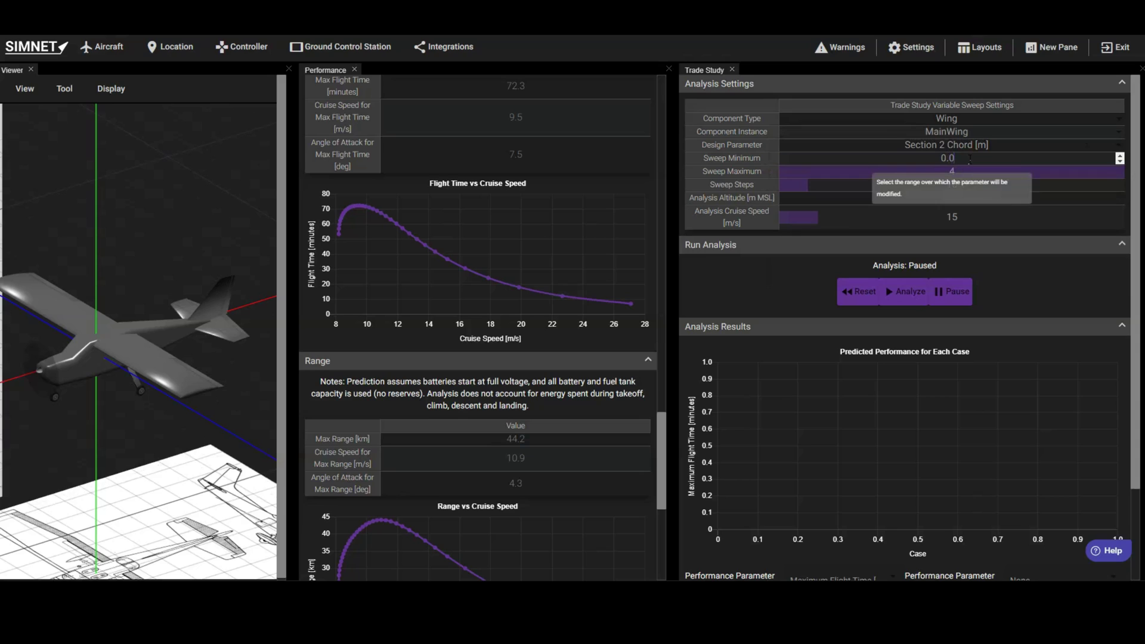
{"action": "type", "text": "5"}
{"action": "key", "text": "Return"}
{"action": "left_click", "coordinate": [965, 173]}
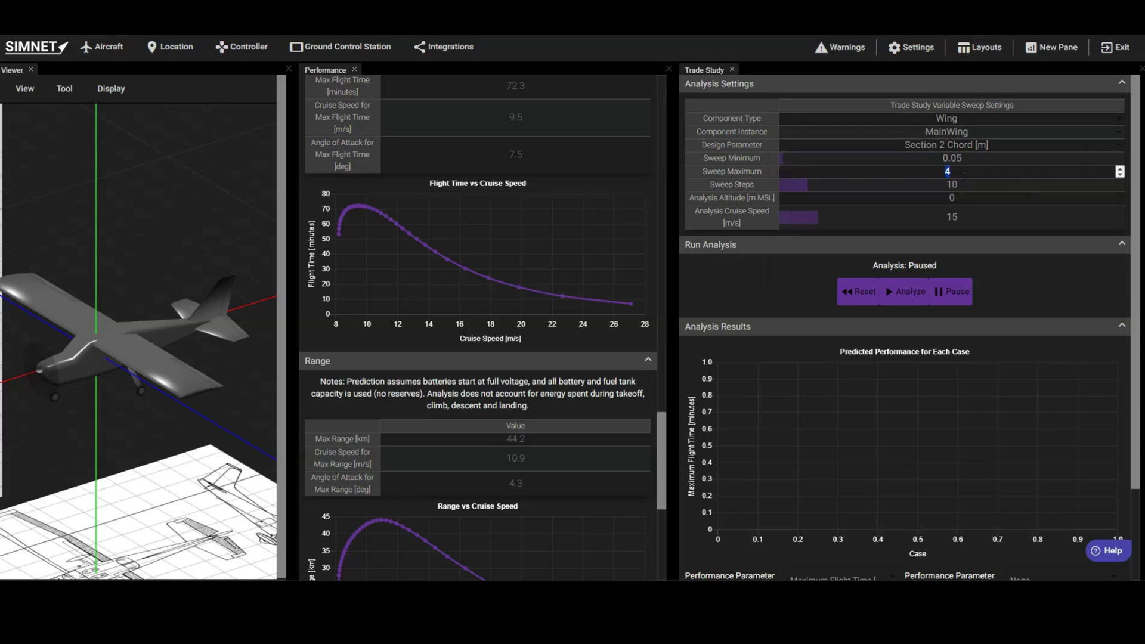
{"action": "type", "text": "0.2"}
{"action": "key", "text": "Return"}
{"action": "left_click", "coordinate": [954, 185]}
{"action": "type", "text": "20"}
{"action": "key", "text": "Return"}
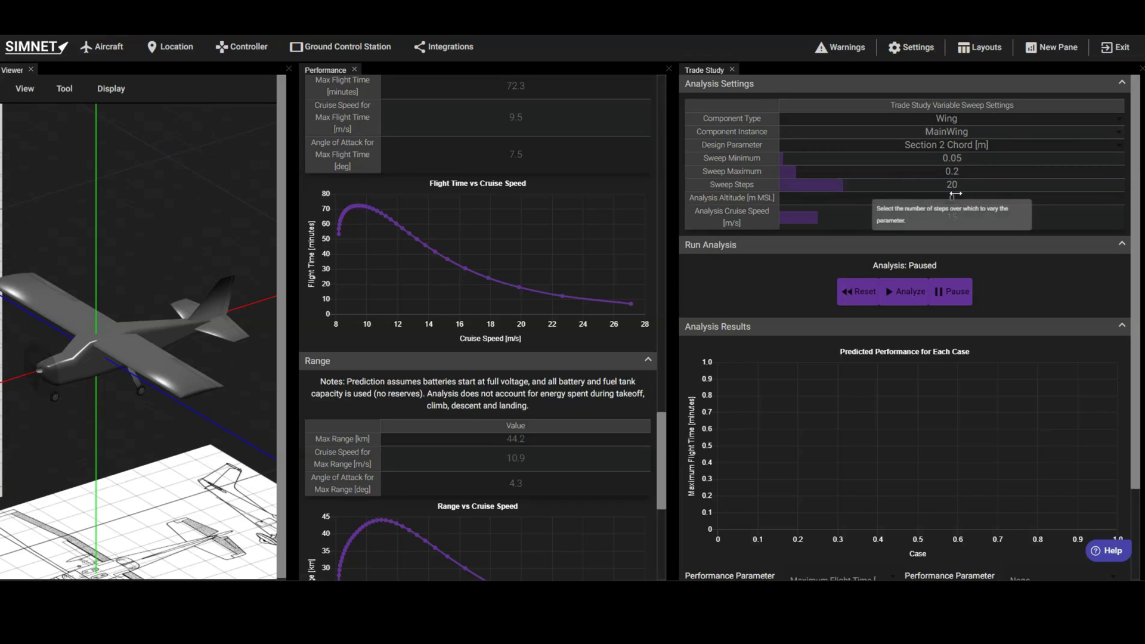
- Run the chord trade study and plot flight time against Stall Speed
{"action": "left_click", "coordinate": [912, 291]}
{"action": "scroll", "coordinate": [918, 293], "scroll_direction": "down", "scroll_amount": 1}
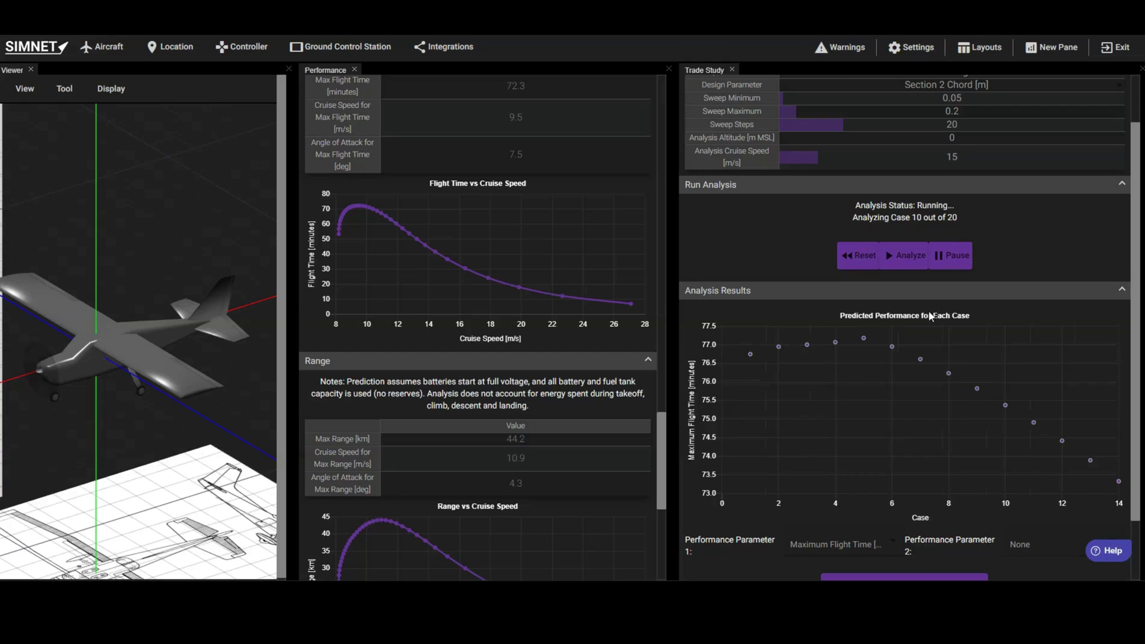
{"action": "scroll", "coordinate": [929, 298], "scroll_direction": "down", "scroll_amount": 1}
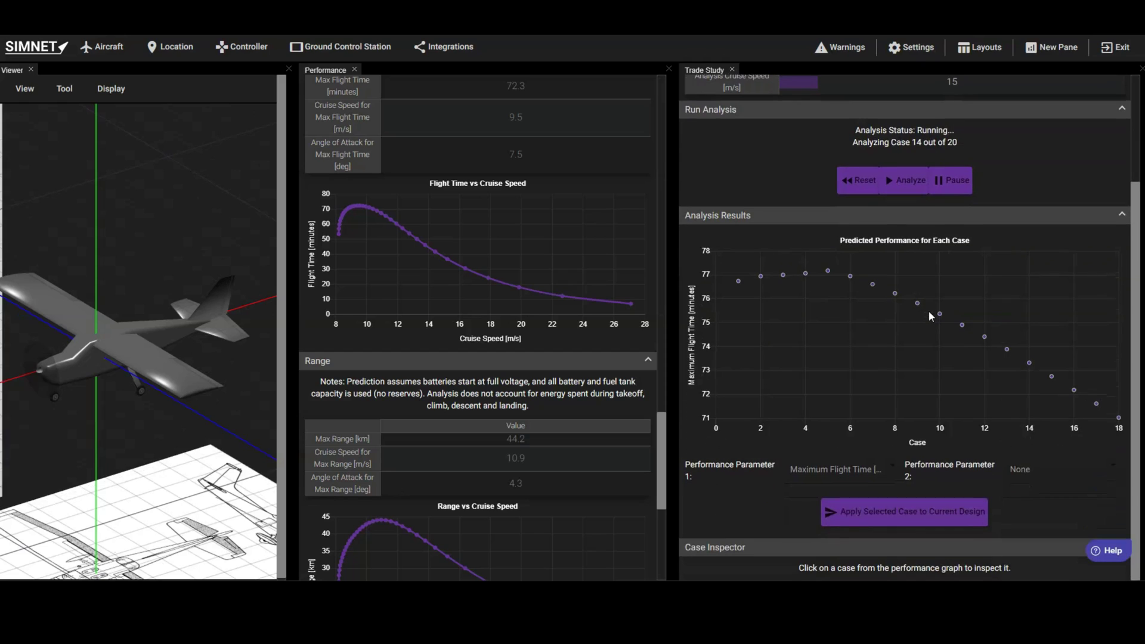
{"action": "left_click", "coordinate": [1037, 476]}
{"action": "scroll", "coordinate": [1038, 465], "scroll_direction": "down", "scroll_amount": 10}
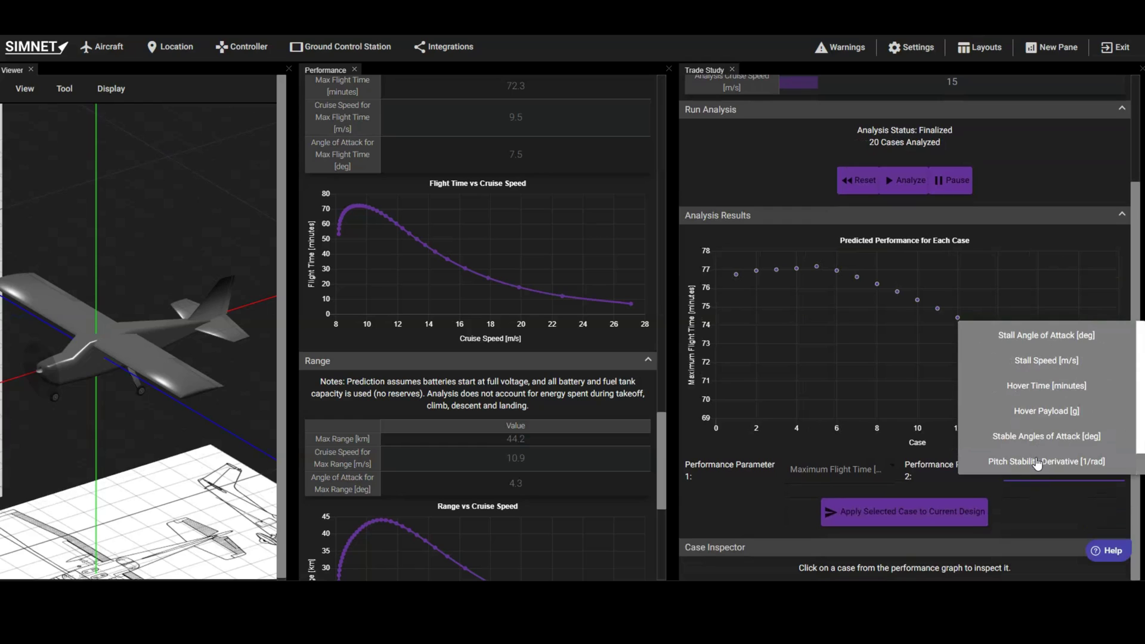
{"action": "left_click", "coordinate": [1047, 363]}
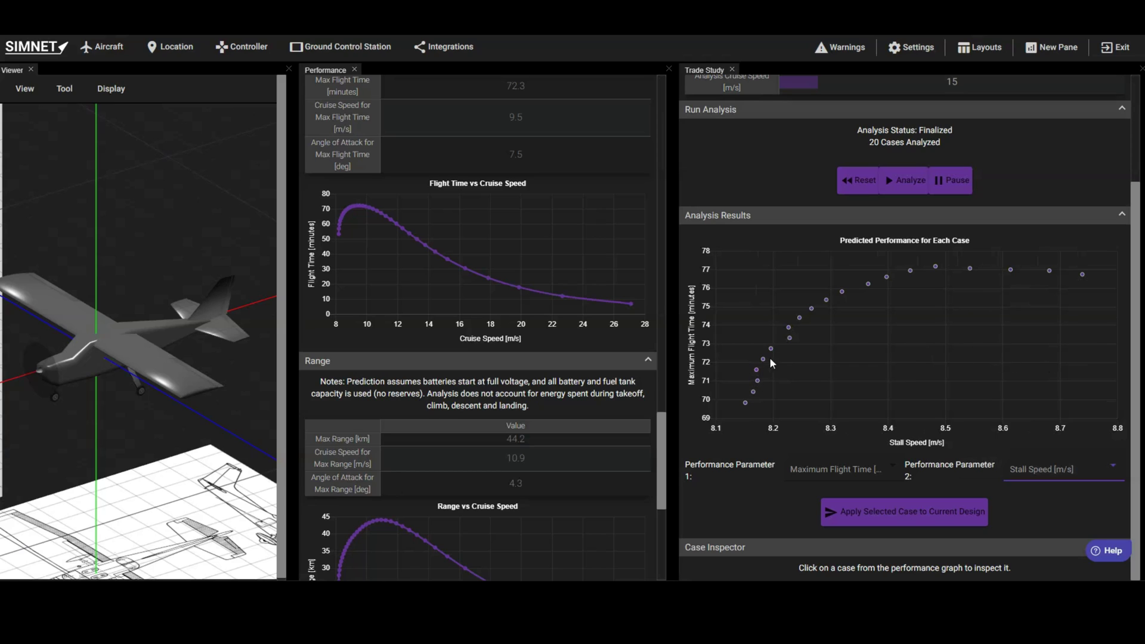
- Apply case #5, Section 2 Chord 0.08157896 m, raising max flight time to 77.2 min
{"action": "left_click", "coordinate": [936, 267]}
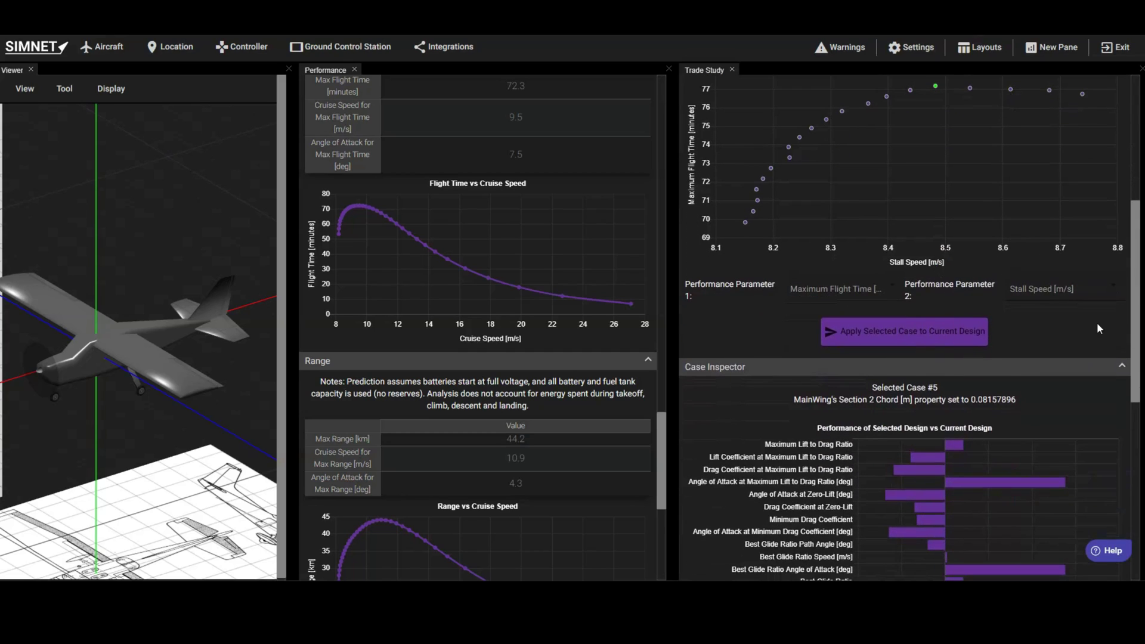
{"action": "scroll", "coordinate": [1099, 326], "scroll_direction": "down", "scroll_amount": 3}
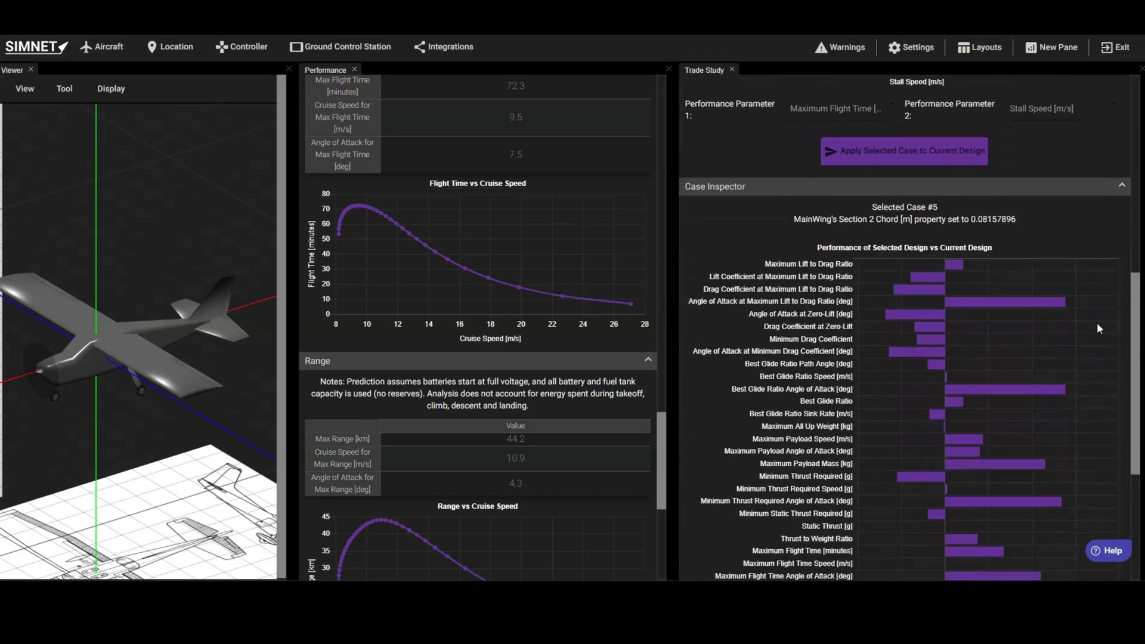
{"action": "scroll", "coordinate": [1098, 327], "scroll_direction": "down", "scroll_amount": 4}
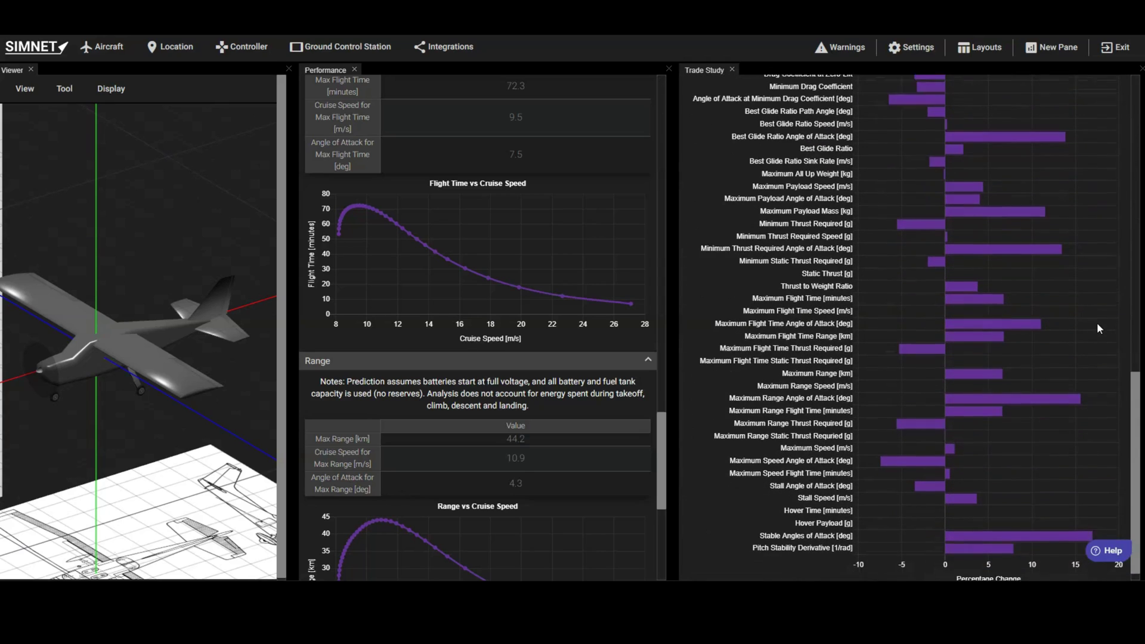
{"action": "scroll", "coordinate": [1099, 328], "scroll_direction": "down", "scroll_amount": 1}
{"action": "scroll", "coordinate": [1097, 322], "scroll_direction": "up", "scroll_amount": 3}
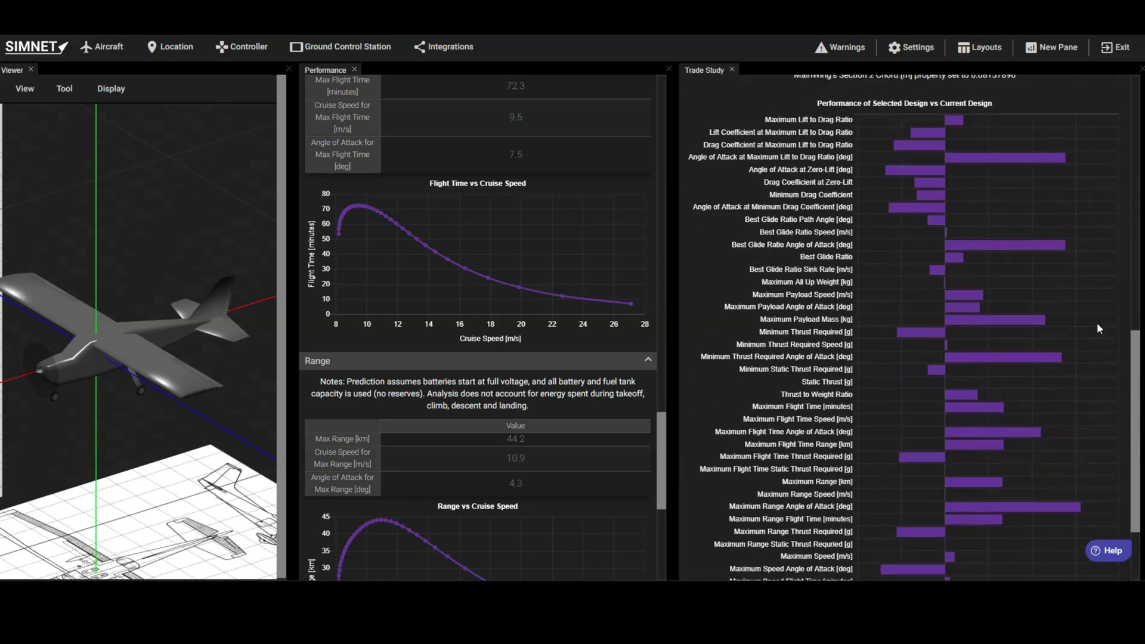
{"action": "mouse_move", "coordinate": [1012, 312]}
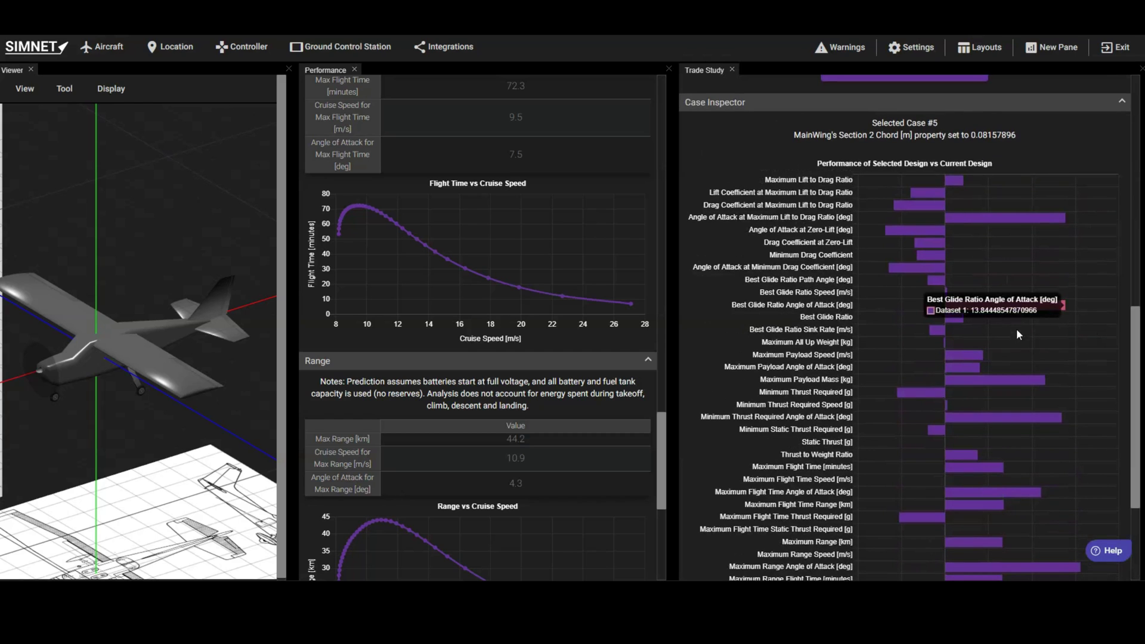
{"action": "scroll", "coordinate": [1025, 345], "scroll_direction": "up", "scroll_amount": 4}
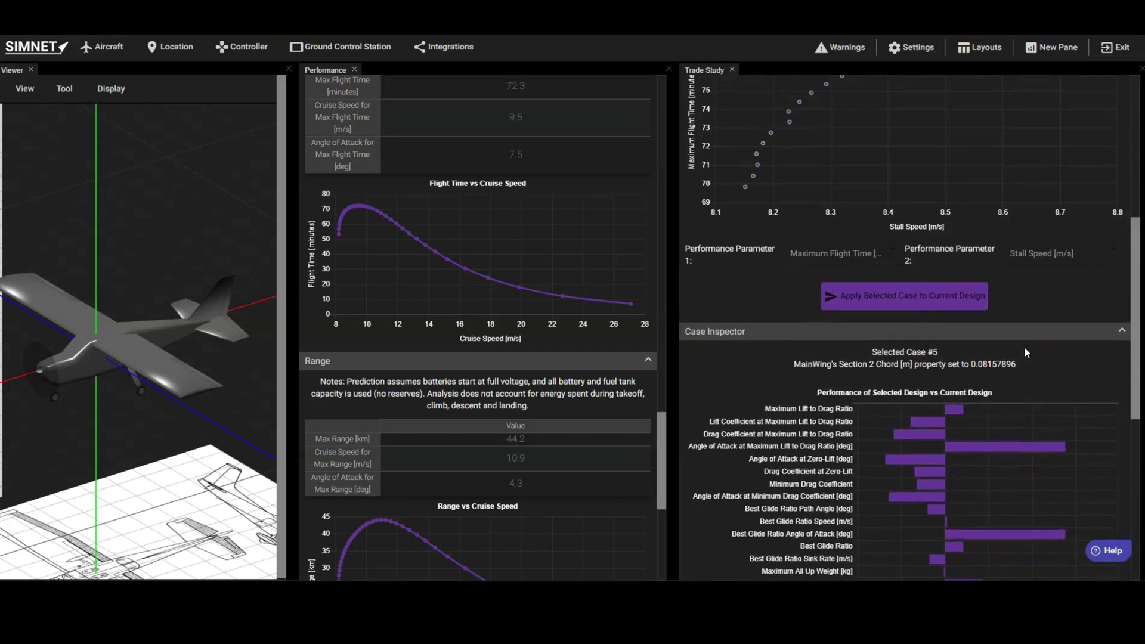
{"action": "scroll", "coordinate": [1024, 352], "scroll_direction": "up", "scroll_amount": 1}
{"action": "left_click", "coordinate": [951, 369]}
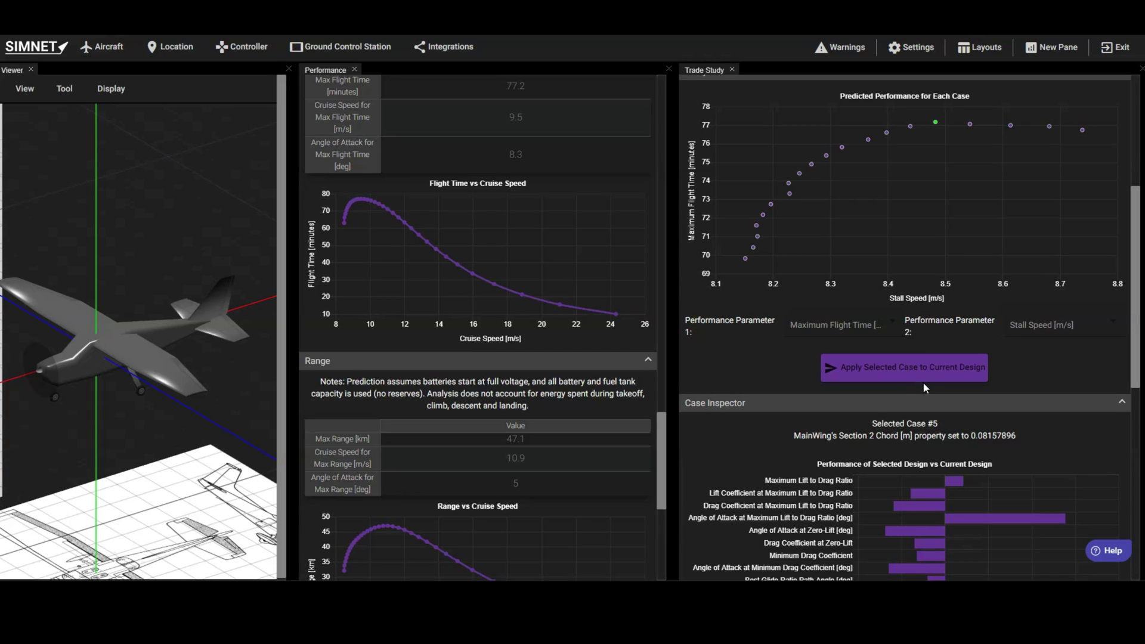
- Switch the trade study's component type to Airfoil and reset the previous results
{"action": "scroll", "coordinate": [924, 385], "scroll_direction": "up", "scroll_amount": 5}
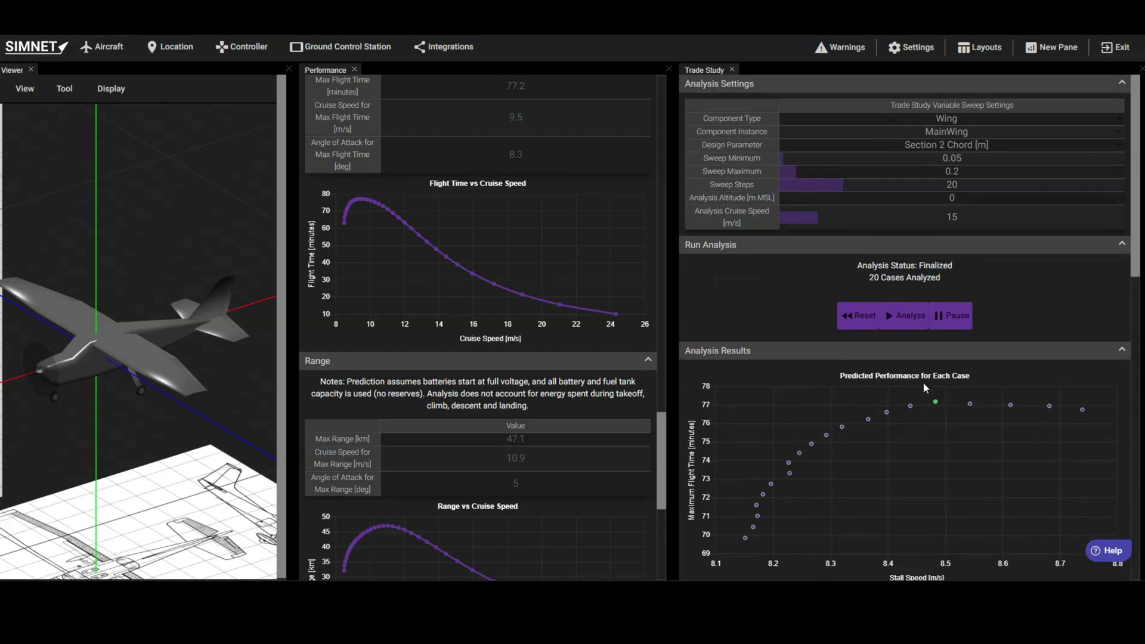
{"action": "left_click", "coordinate": [946, 122]}
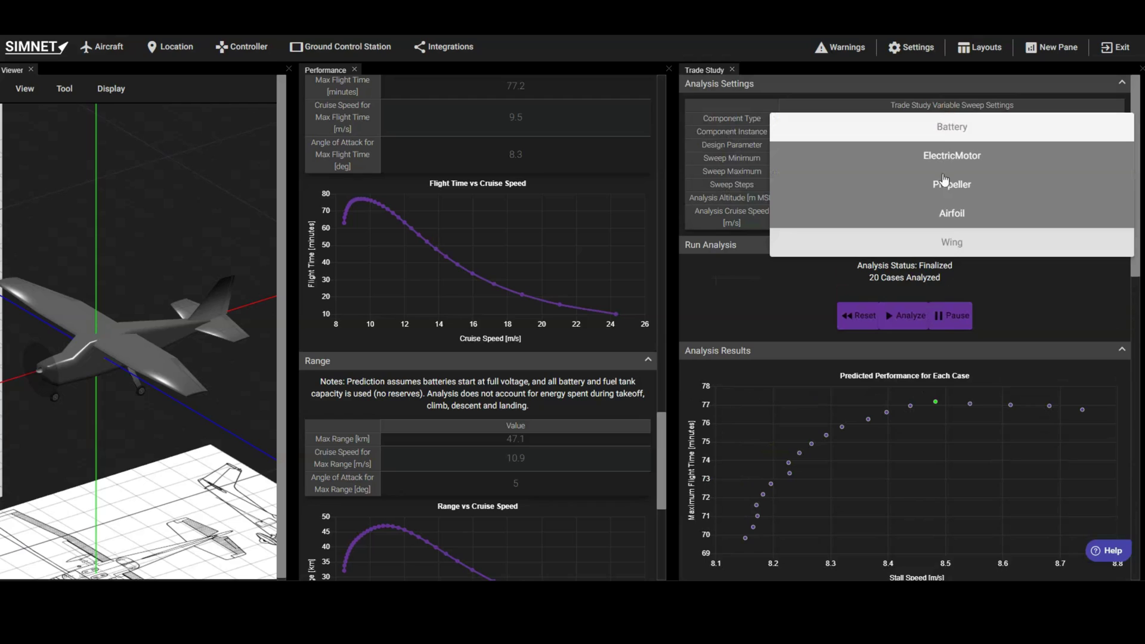
{"action": "left_click", "coordinate": [942, 213]}
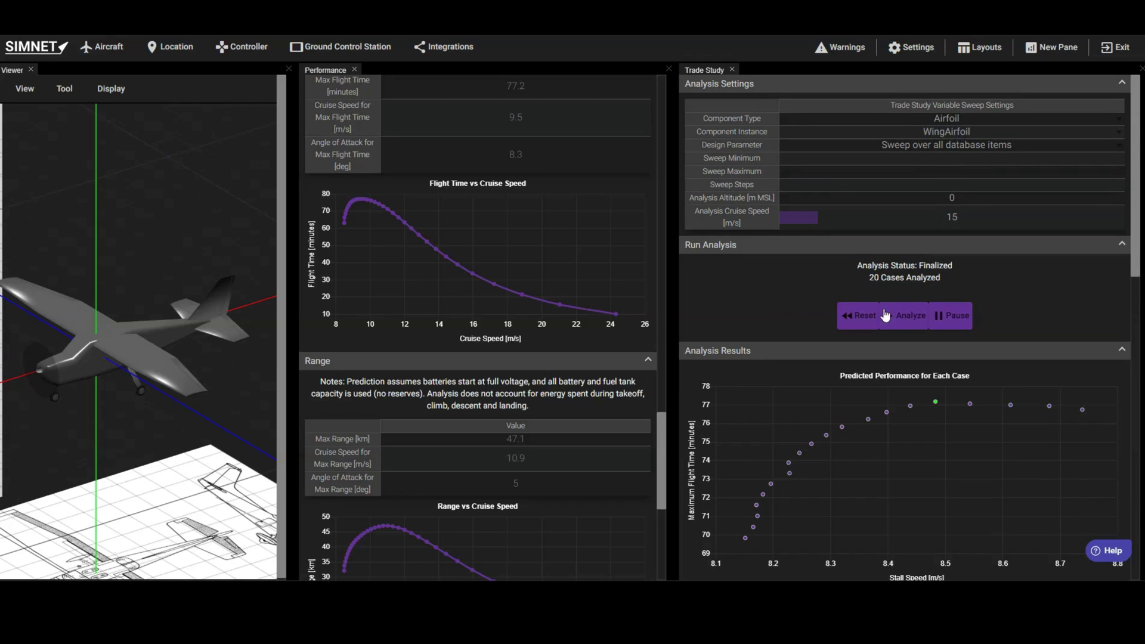
{"action": "left_click", "coordinate": [871, 317]}
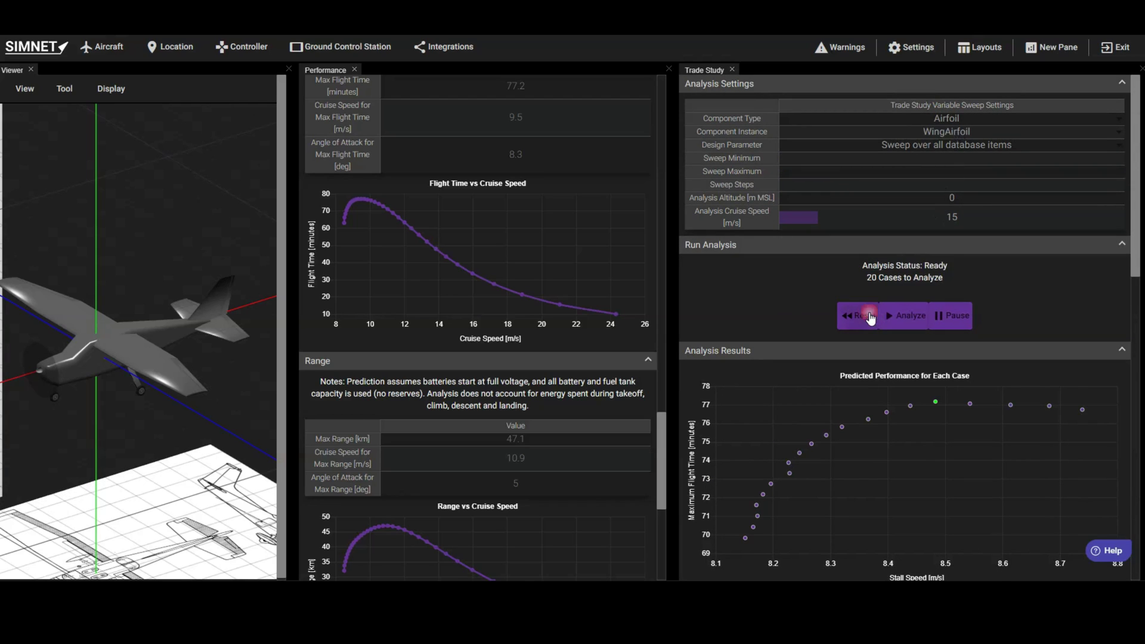
- Analyze the airfoil sweep, close the Performance pane and add an Editor pane
{"action": "left_click", "coordinate": [905, 318]}
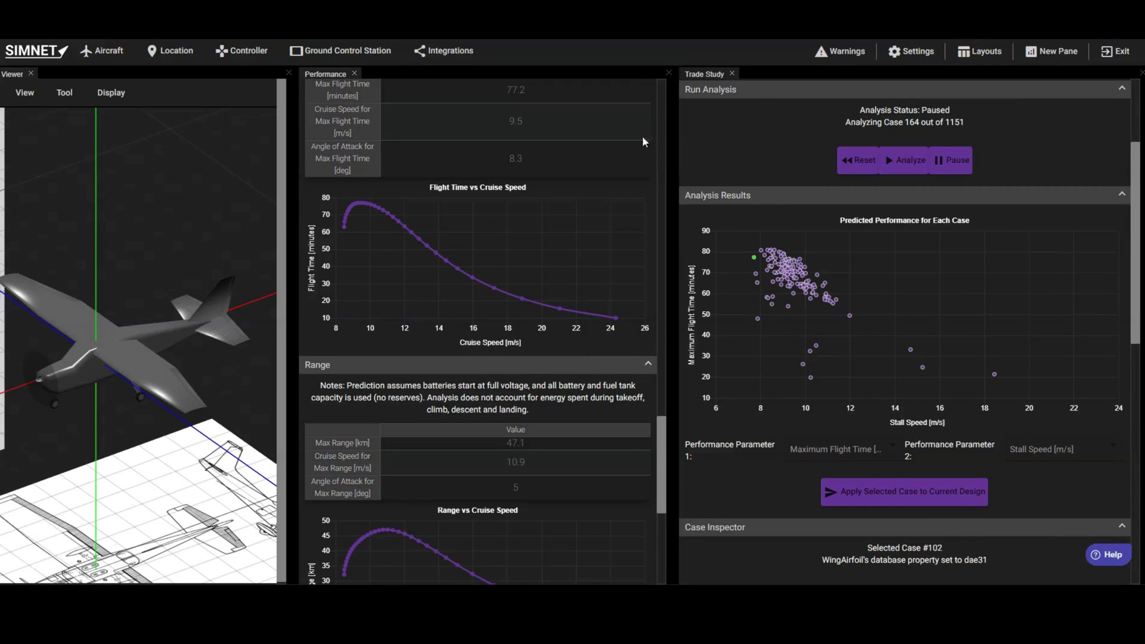
{"action": "left_click", "coordinate": [669, 73]}
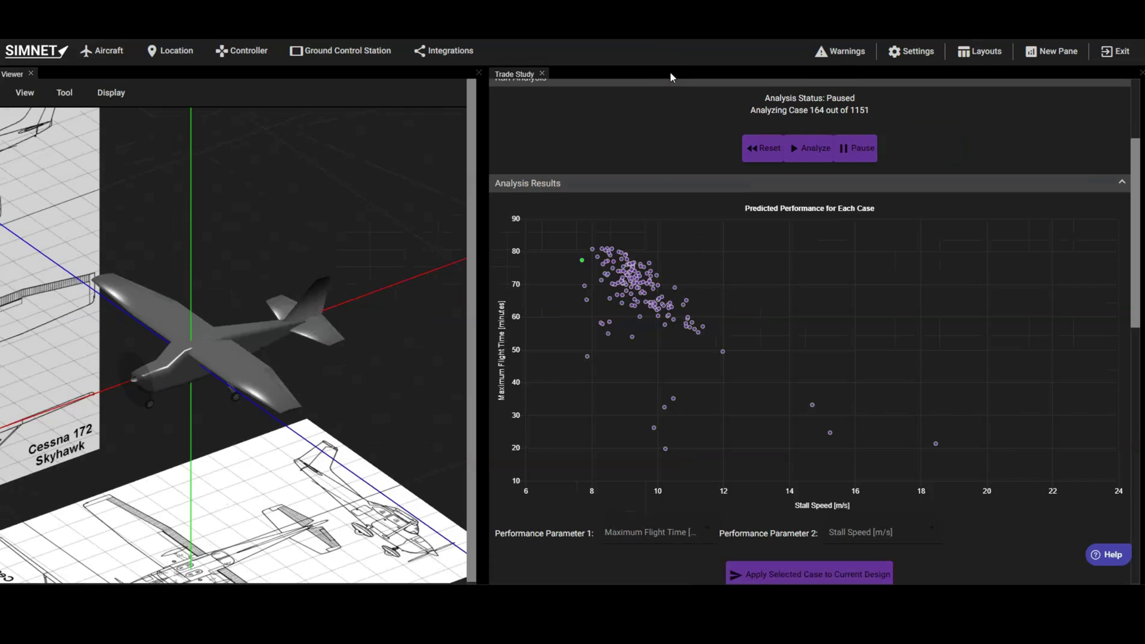
{"action": "left_click", "coordinate": [1043, 52]}
{"action": "left_click", "coordinate": [1054, 234]}
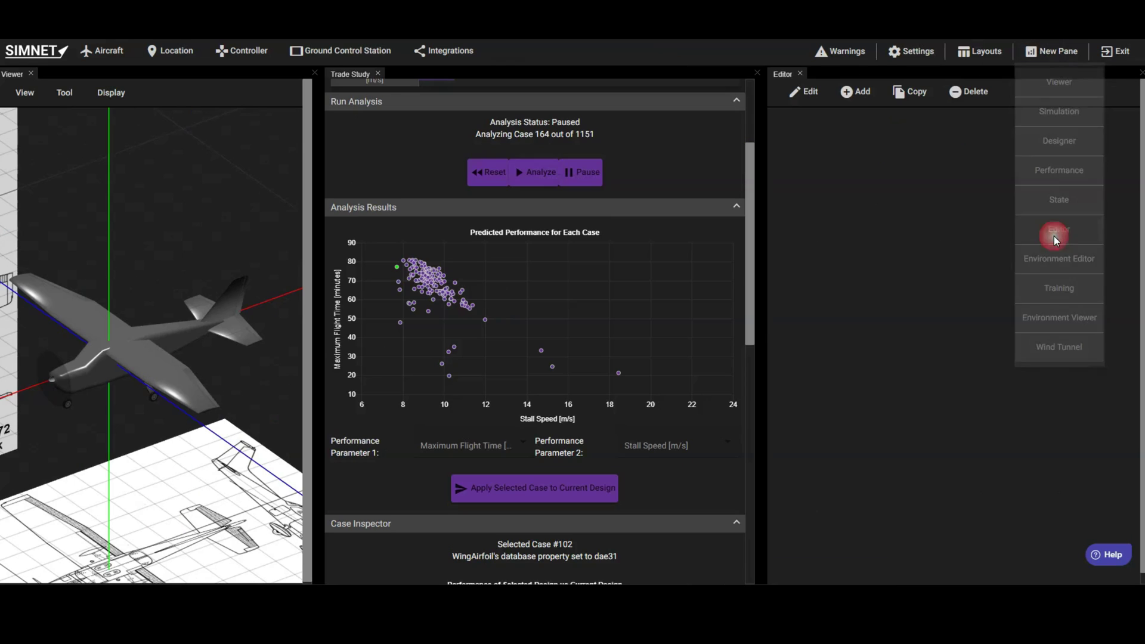
- Show the WingAirfoil properties in the Editor
{"action": "left_click", "coordinate": [805, 91]}
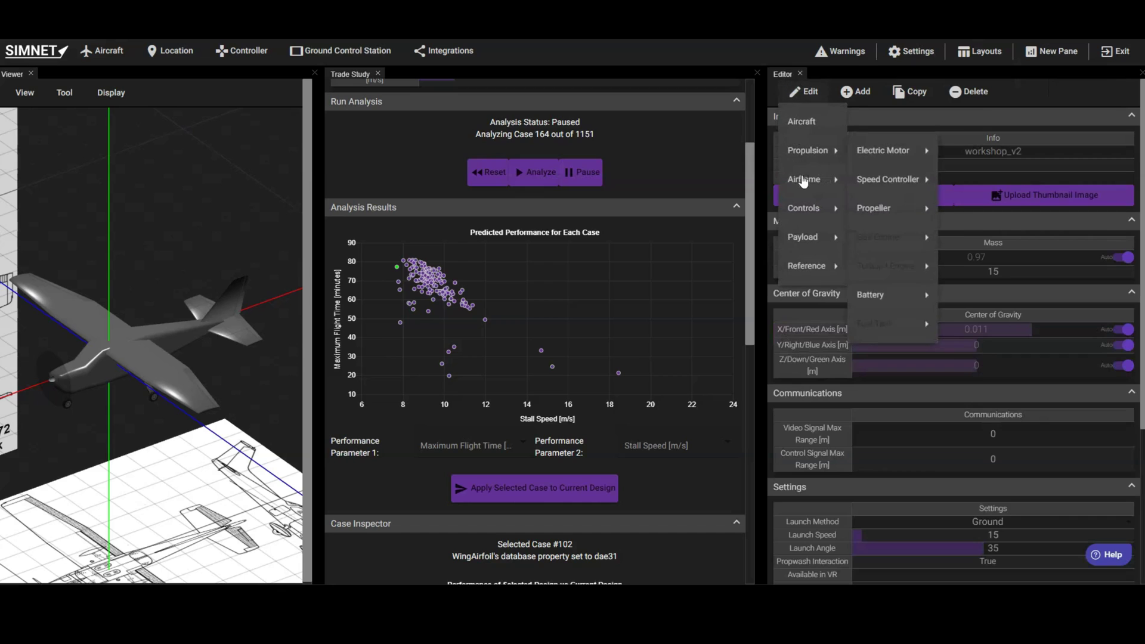
{"action": "mouse_move", "coordinate": [803, 180]}
{"action": "mouse_move", "coordinate": [942, 208]}
{"action": "left_click", "coordinate": [988, 237]}
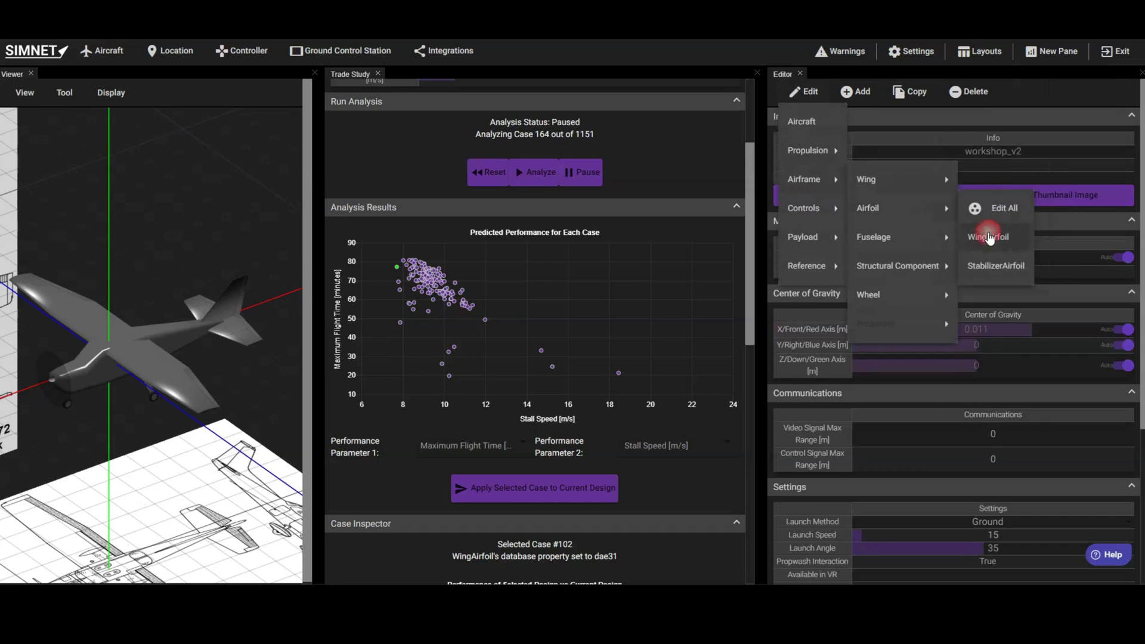
{"action": "scroll", "coordinate": [988, 263], "scroll_direction": "down", "scroll_amount": 5}
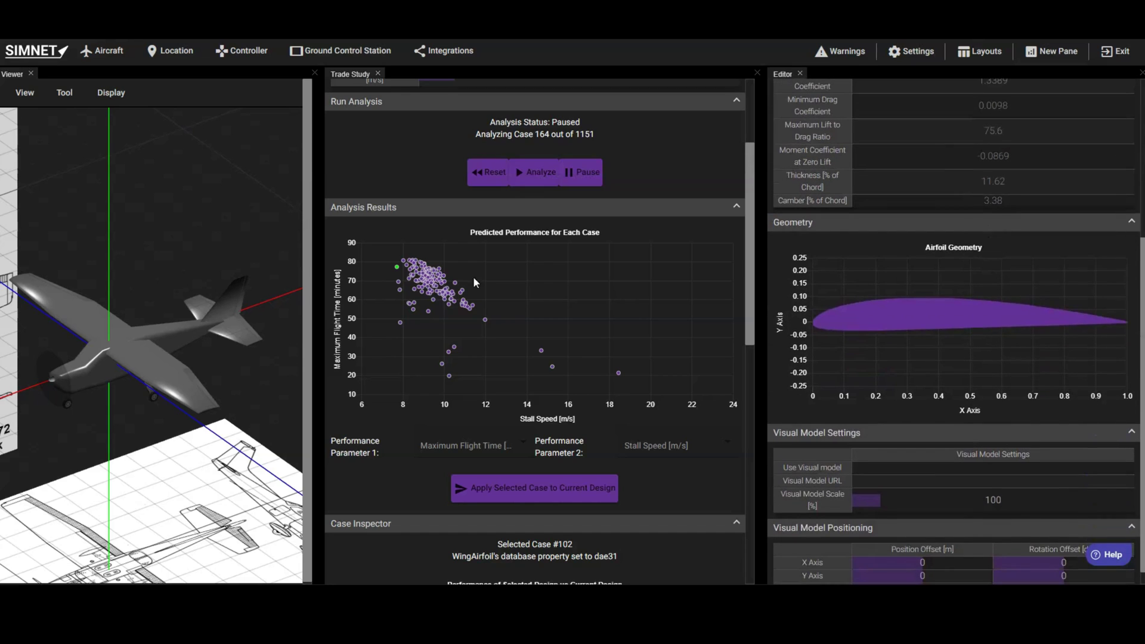
- Try dae21, a neighbouring case and the highest flight-time airfoil, then reapply dae21 (case #101)
{"action": "left_click", "coordinate": [398, 281]}
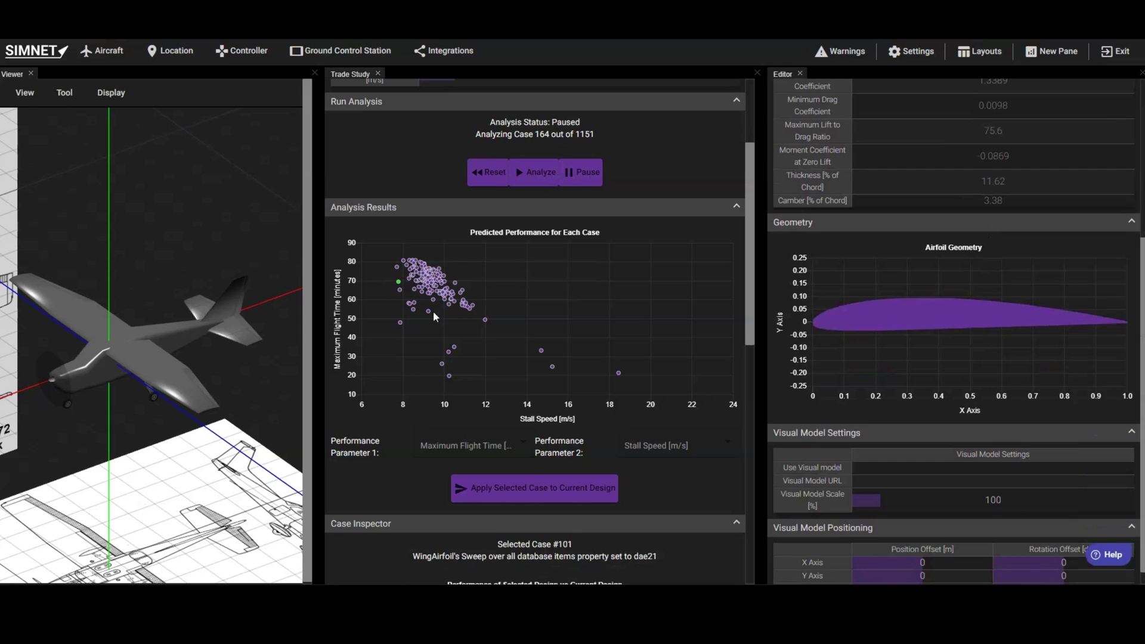
{"action": "left_click", "coordinate": [529, 490]}
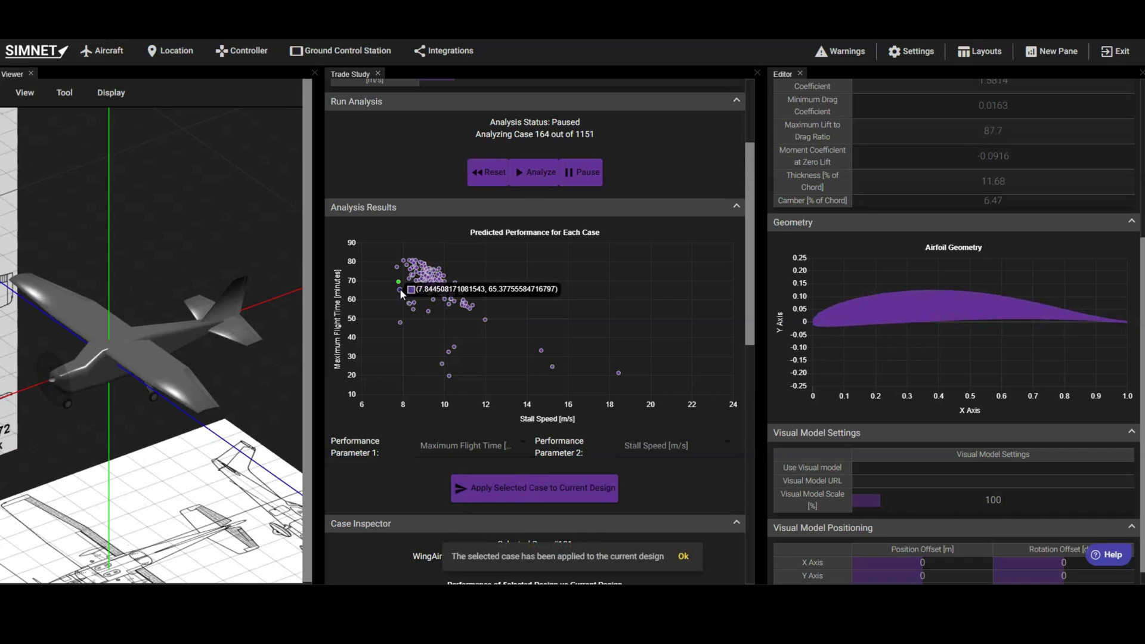
{"action": "left_click", "coordinate": [400, 290]}
{"action": "left_click", "coordinate": [534, 496]}
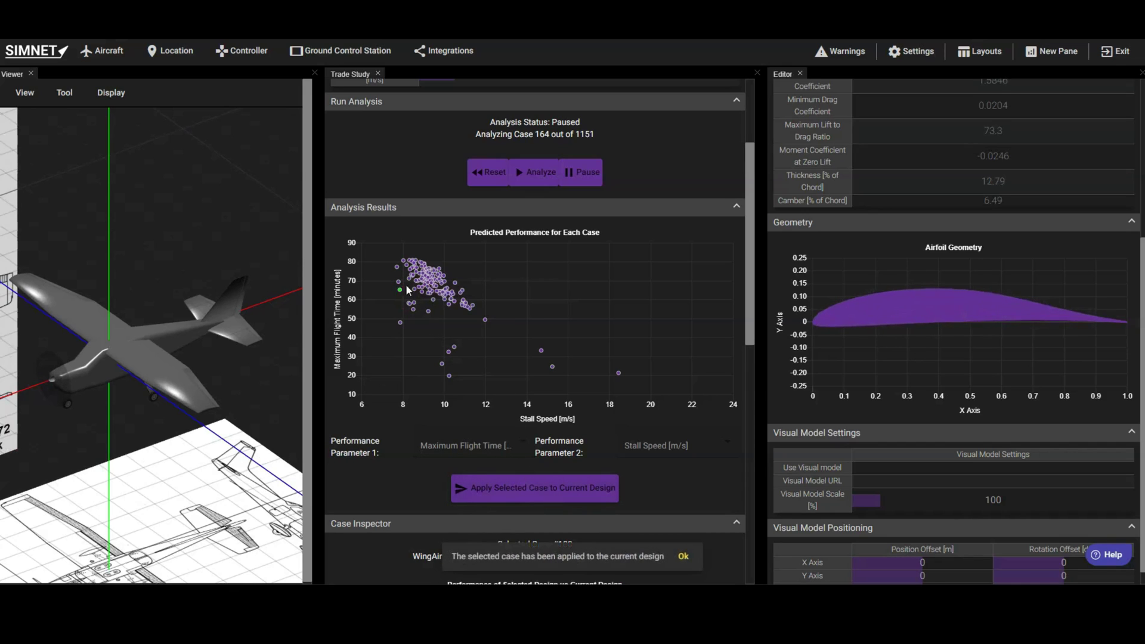
{"action": "left_click", "coordinate": [403, 261]}
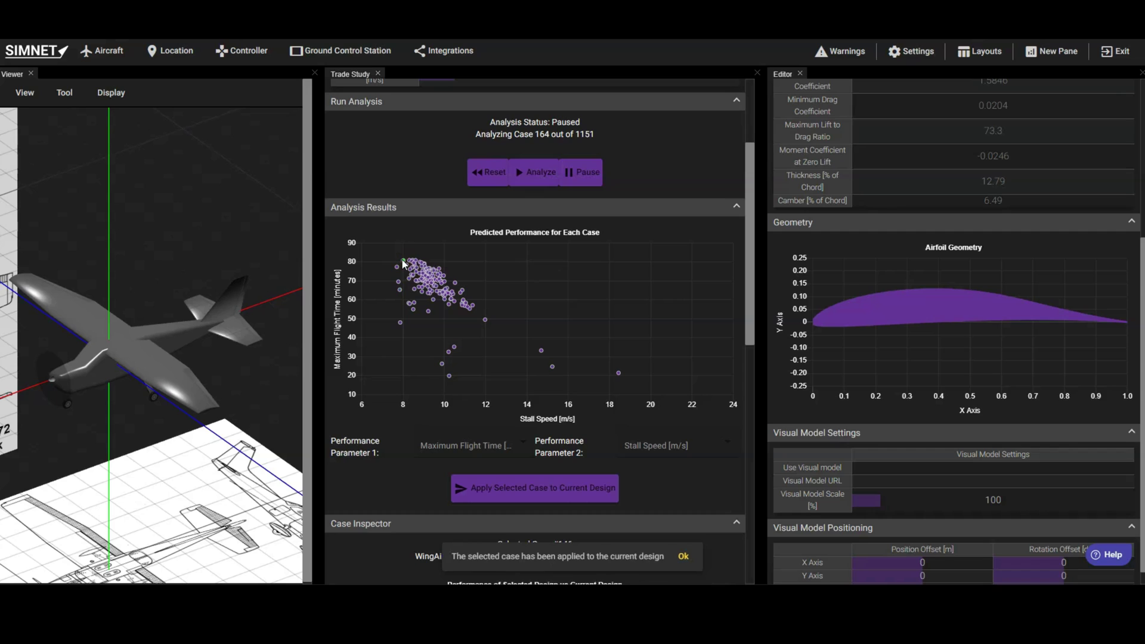
{"action": "left_click", "coordinate": [522, 500]}
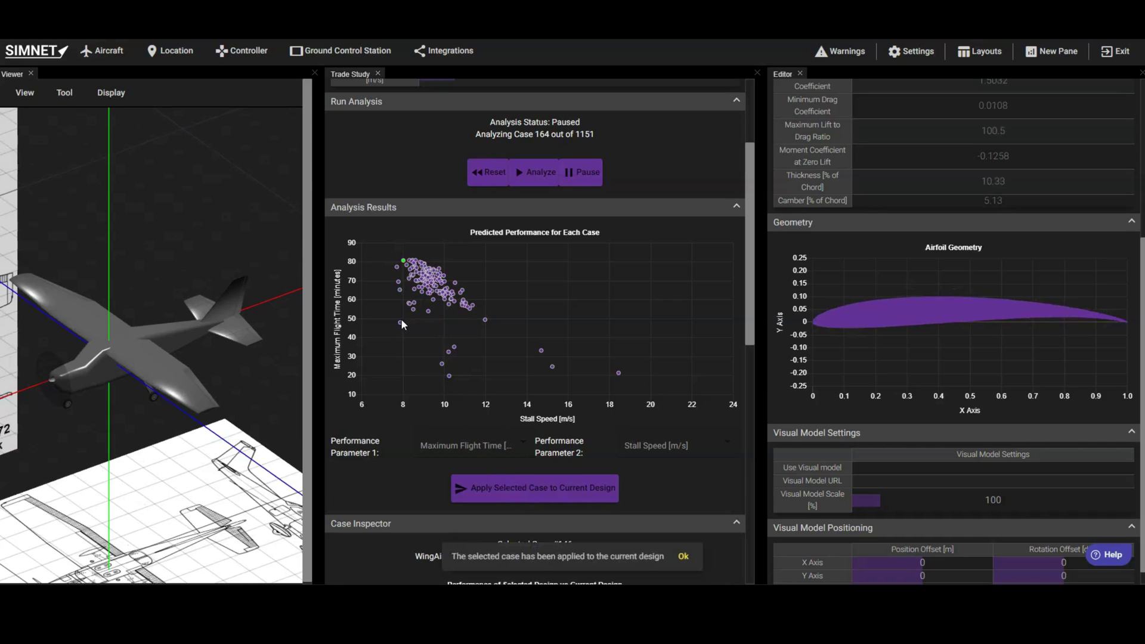
{"action": "left_click", "coordinate": [399, 281]}
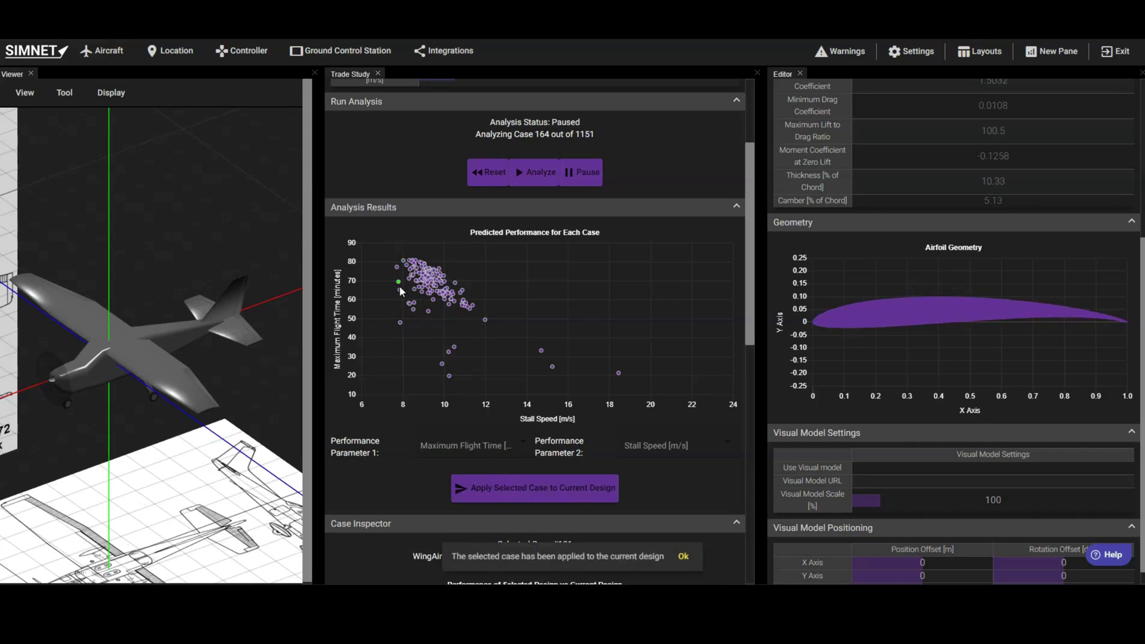
{"action": "left_click", "coordinate": [530, 498]}
{"action": "scroll", "coordinate": [667, 475], "scroll_direction": "down", "scroll_amount": 1}
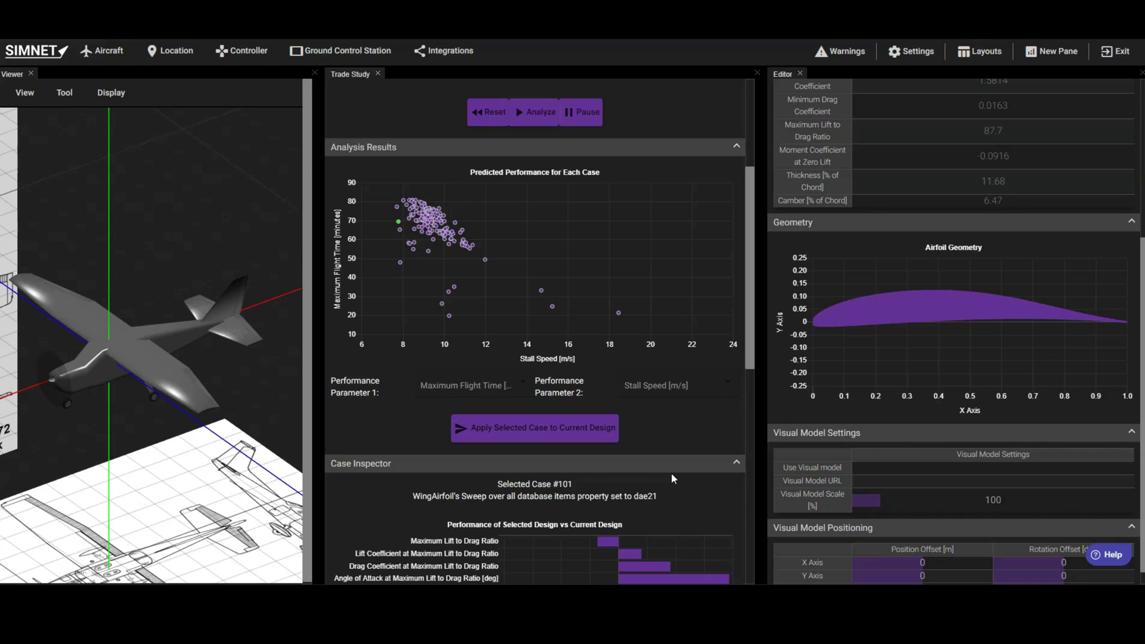
- Load the 4: Simulate layout and start a new controller, cancelling its configuration dialog
{"action": "left_click", "coordinate": [980, 51]}
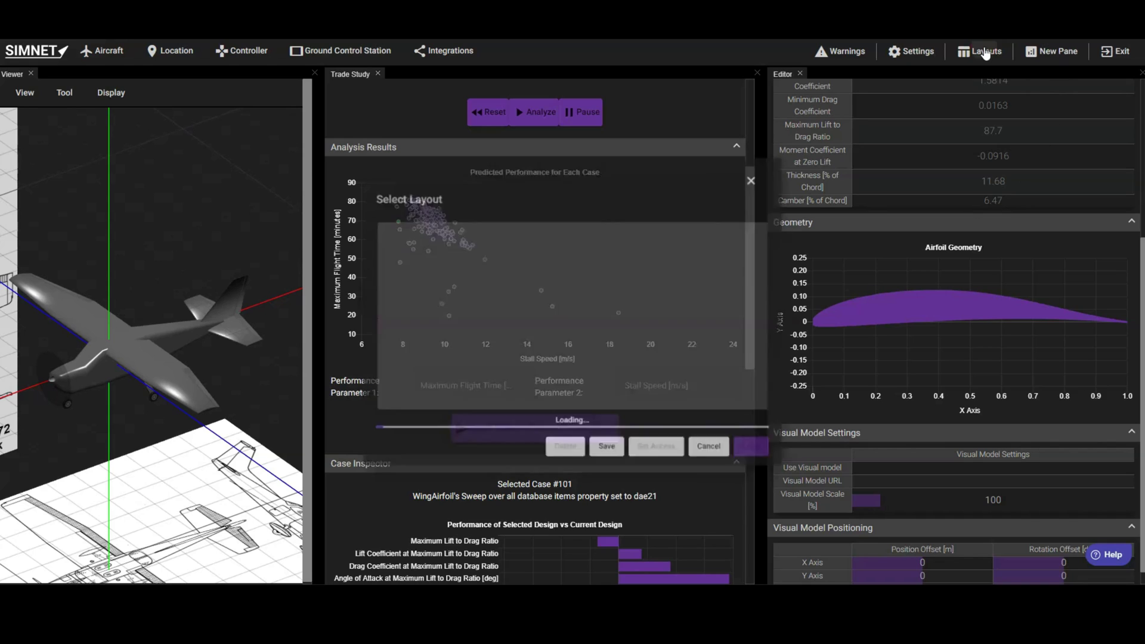
{"action": "scroll", "coordinate": [439, 349], "scroll_direction": "down", "scroll_amount": 1}
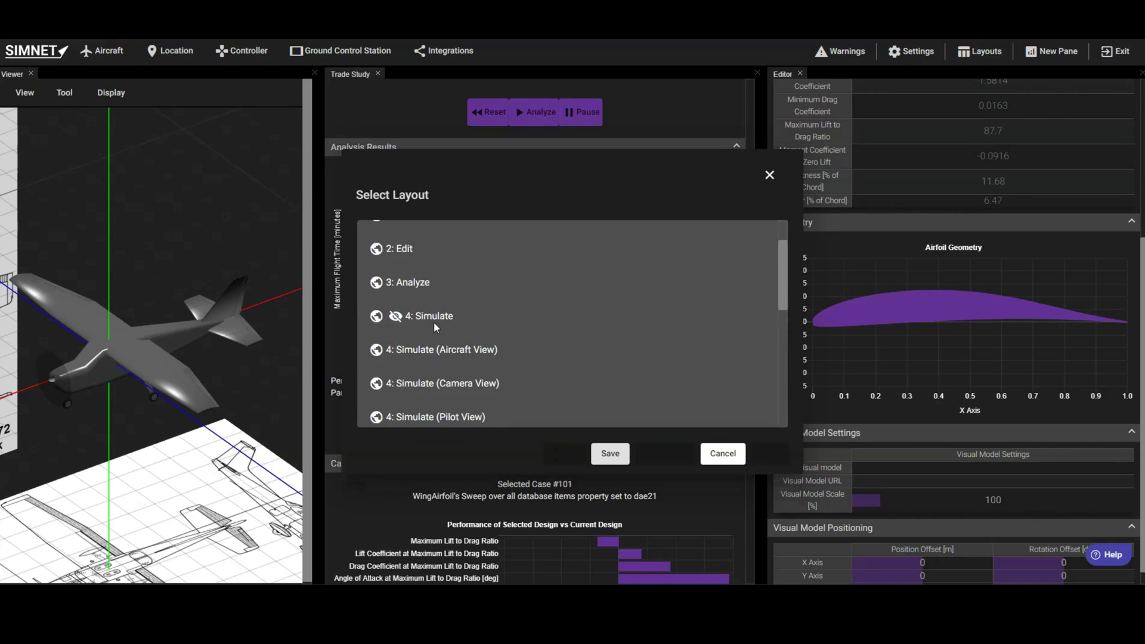
{"action": "left_click", "coordinate": [434, 317]}
{"action": "left_click", "coordinate": [764, 453]}
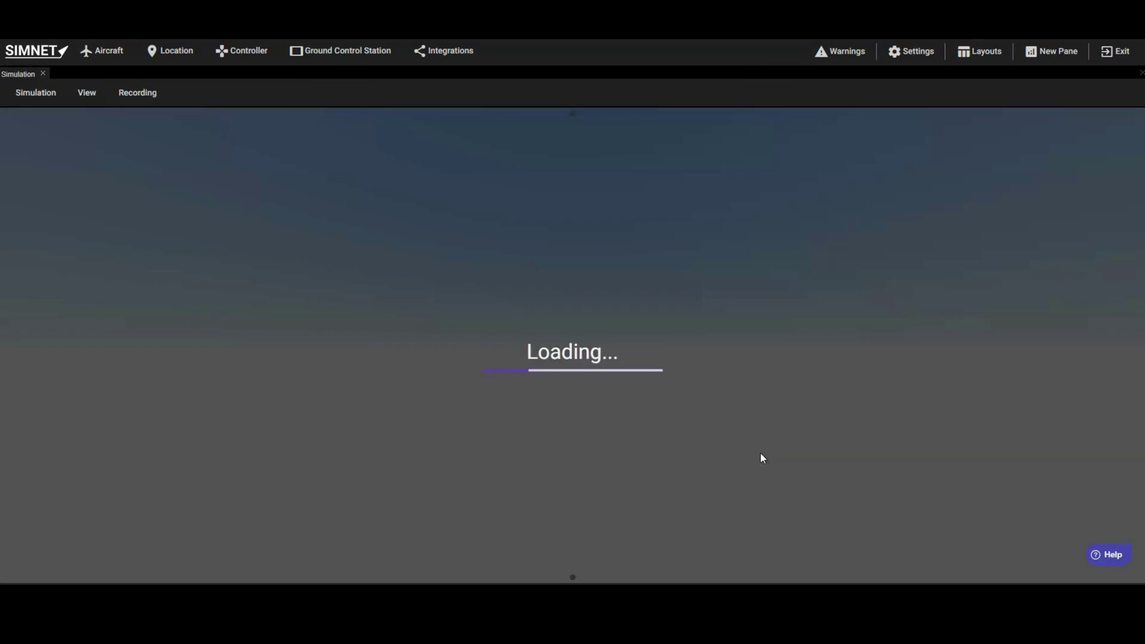
{"action": "left_click", "coordinate": [242, 51]}
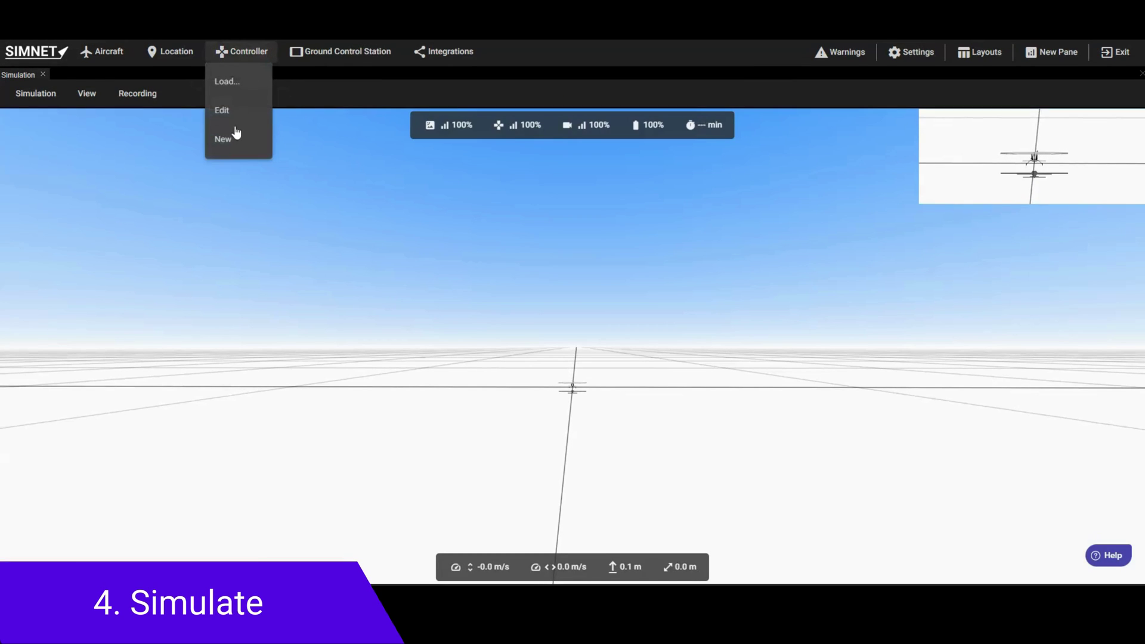
{"action": "left_click", "coordinate": [230, 135]}
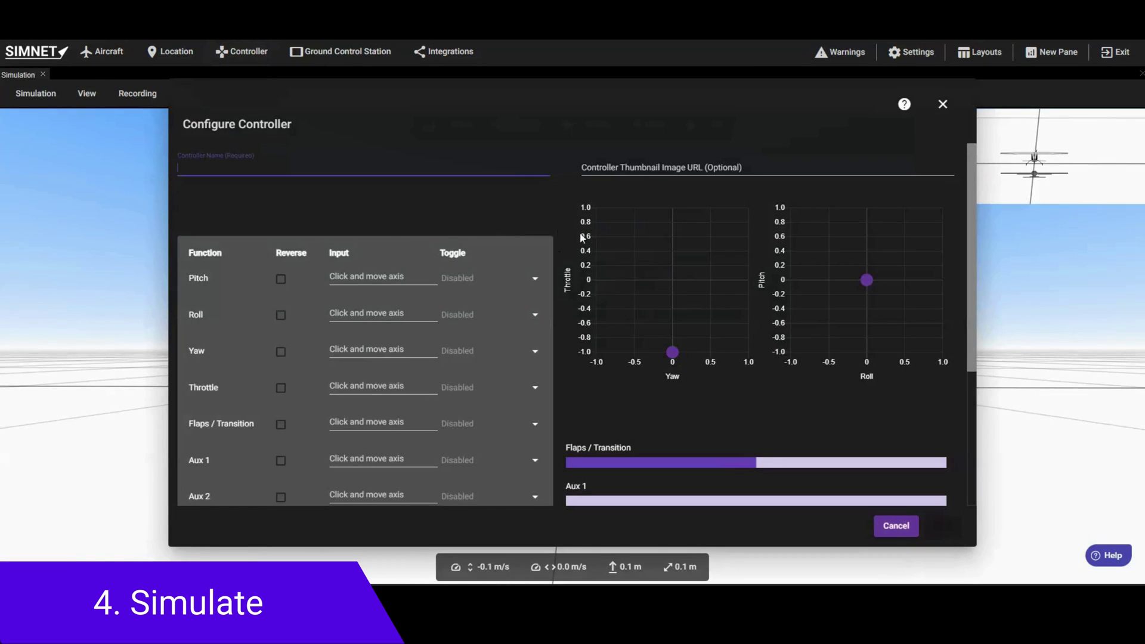
{"action": "left_click", "coordinate": [906, 533]}
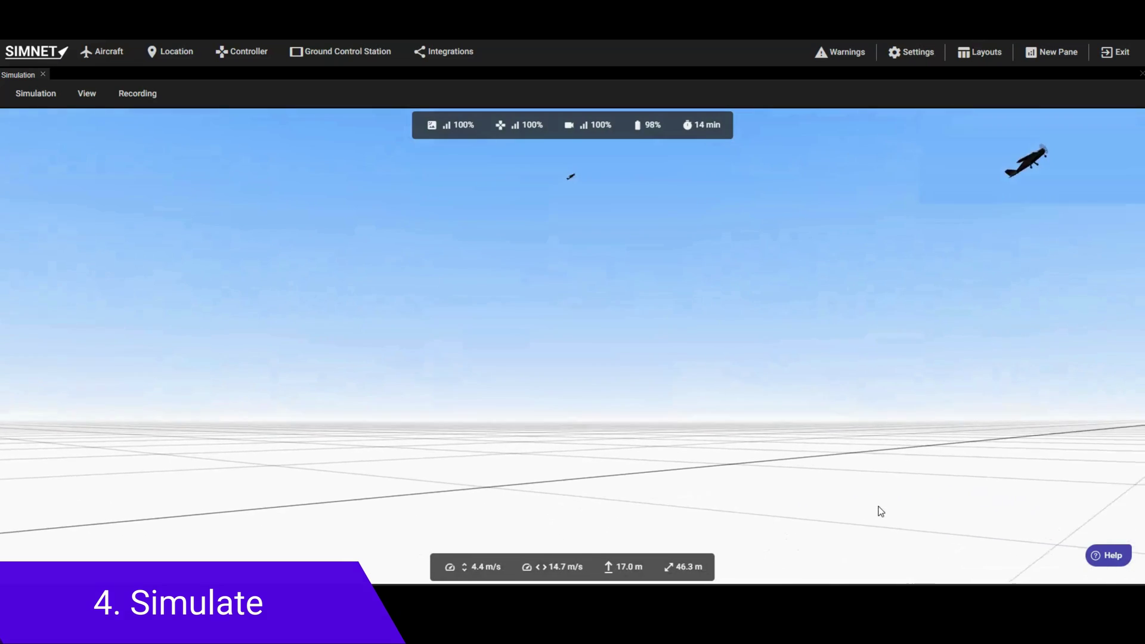
- Add a State pane docked to the right of the Simulation view
{"action": "left_click", "coordinate": [1065, 60]}
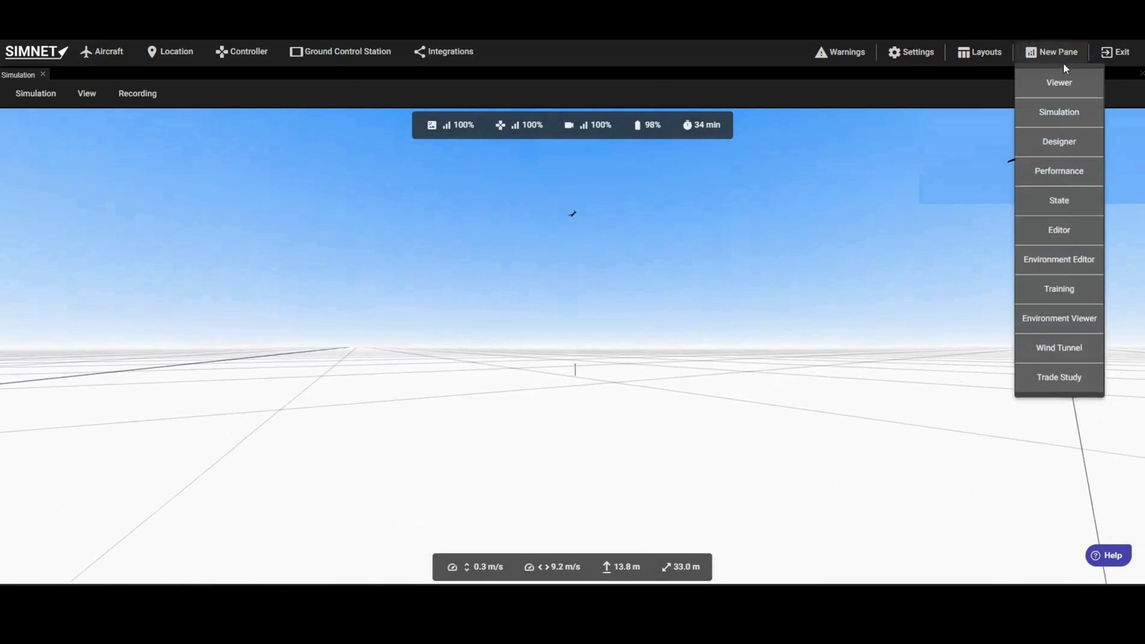
{"action": "left_click", "coordinate": [1067, 206]}
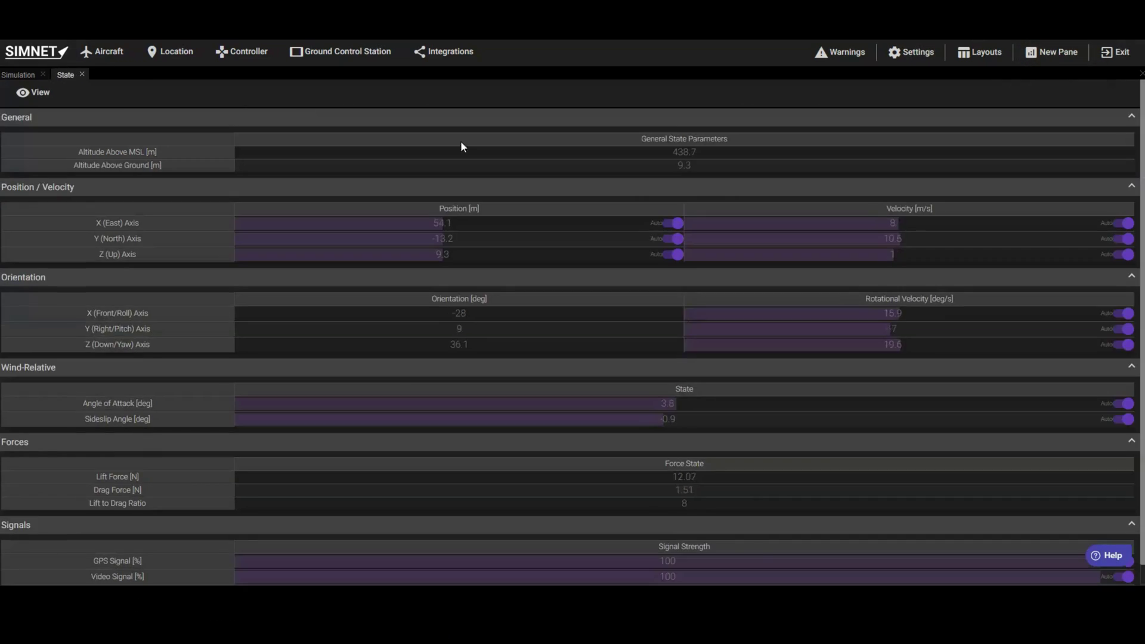
{"action": "left_click_drag", "start_coordinate": [66, 74], "coordinate": [1032, 248]}
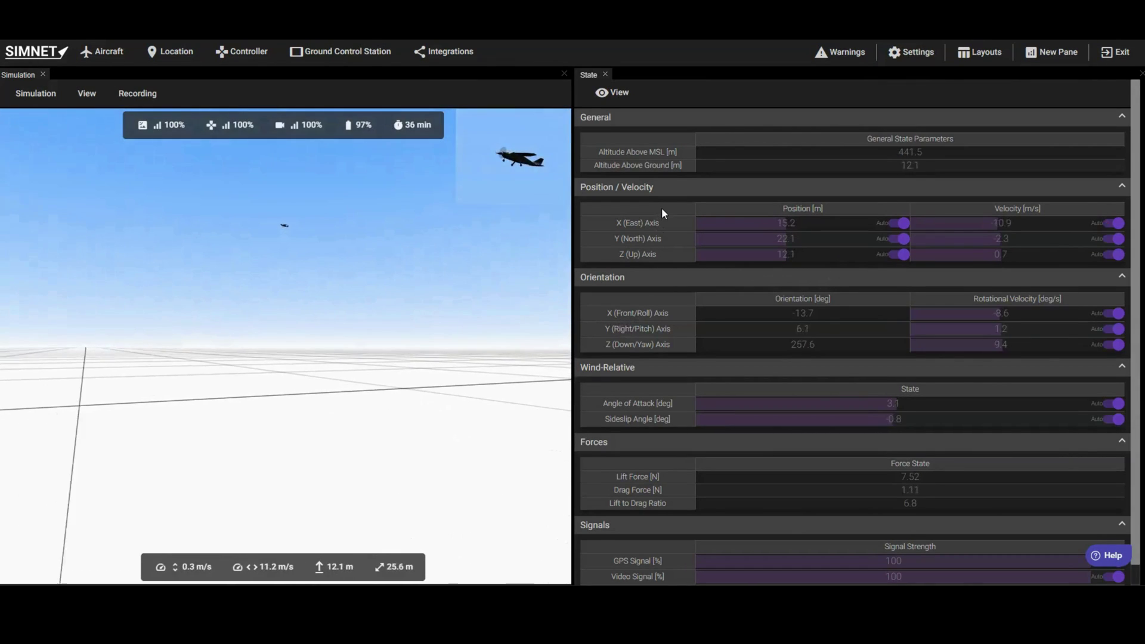
- Check the Battery state readings, then return to the full Aircraft state
{"action": "left_click", "coordinate": [613, 93]}
{"action": "mouse_move", "coordinate": [618, 181]}
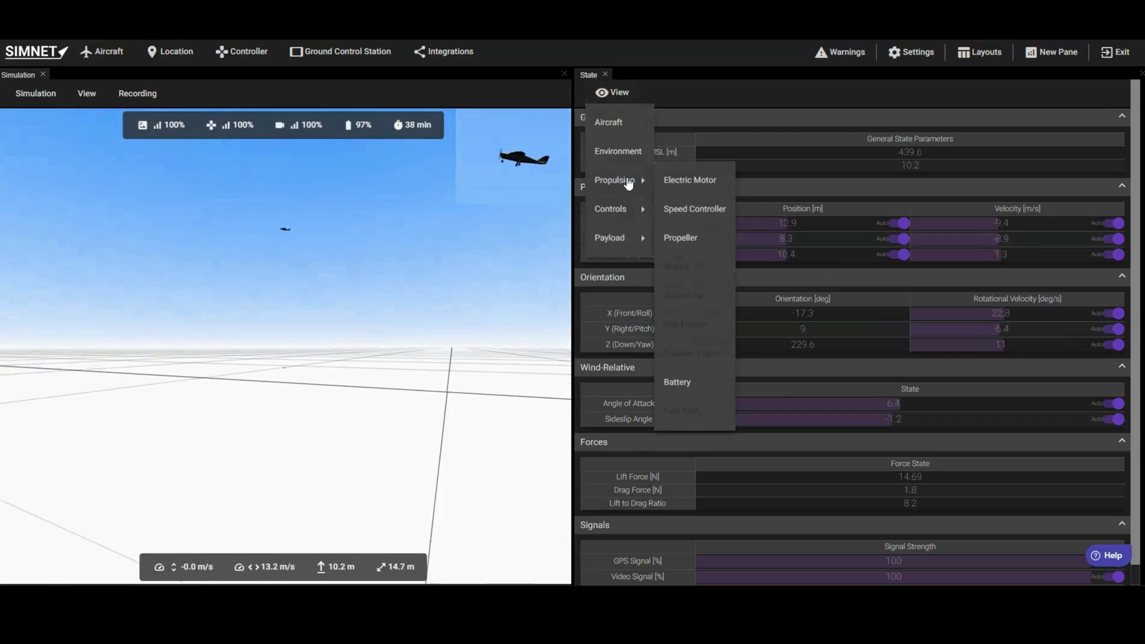
{"action": "left_click", "coordinate": [708, 380]}
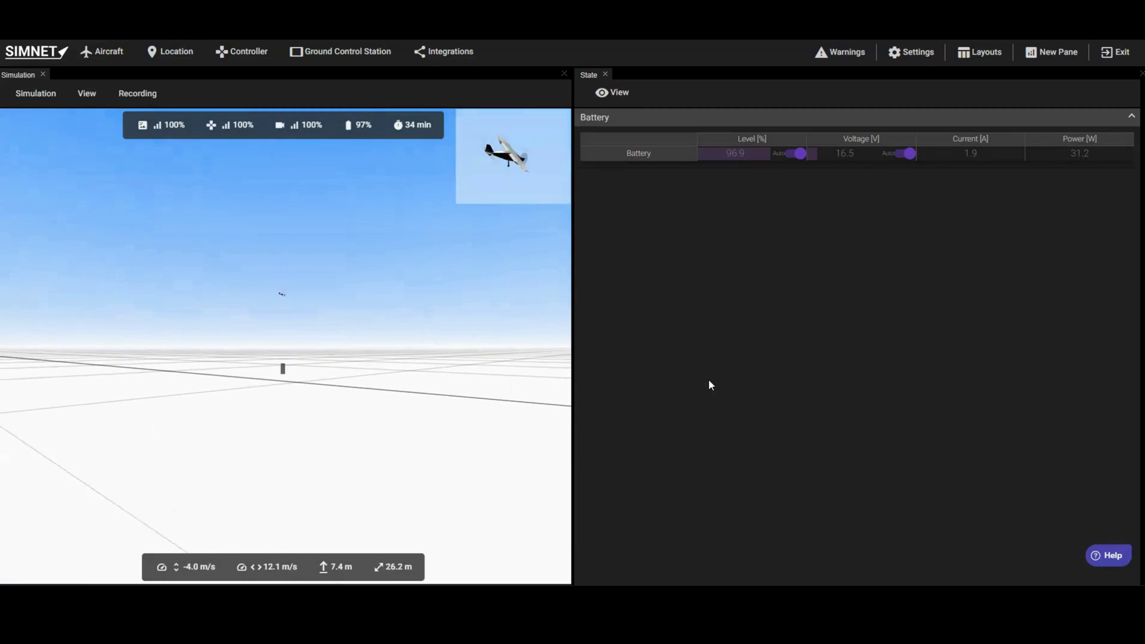
{"action": "left_click", "coordinate": [613, 92]}
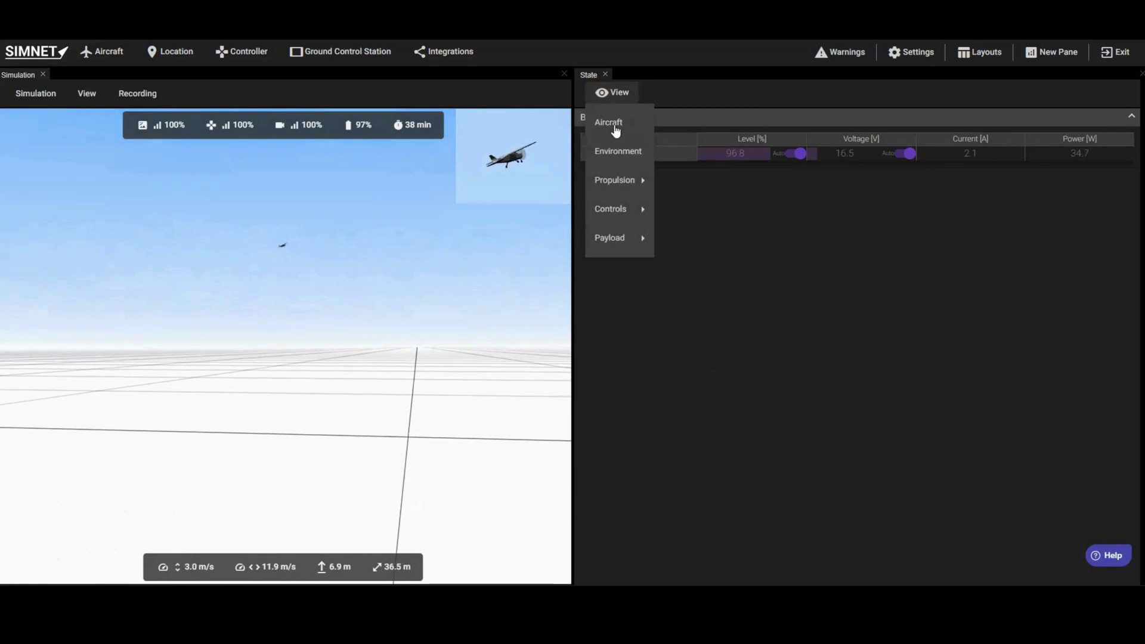
{"action": "left_click", "coordinate": [615, 120]}
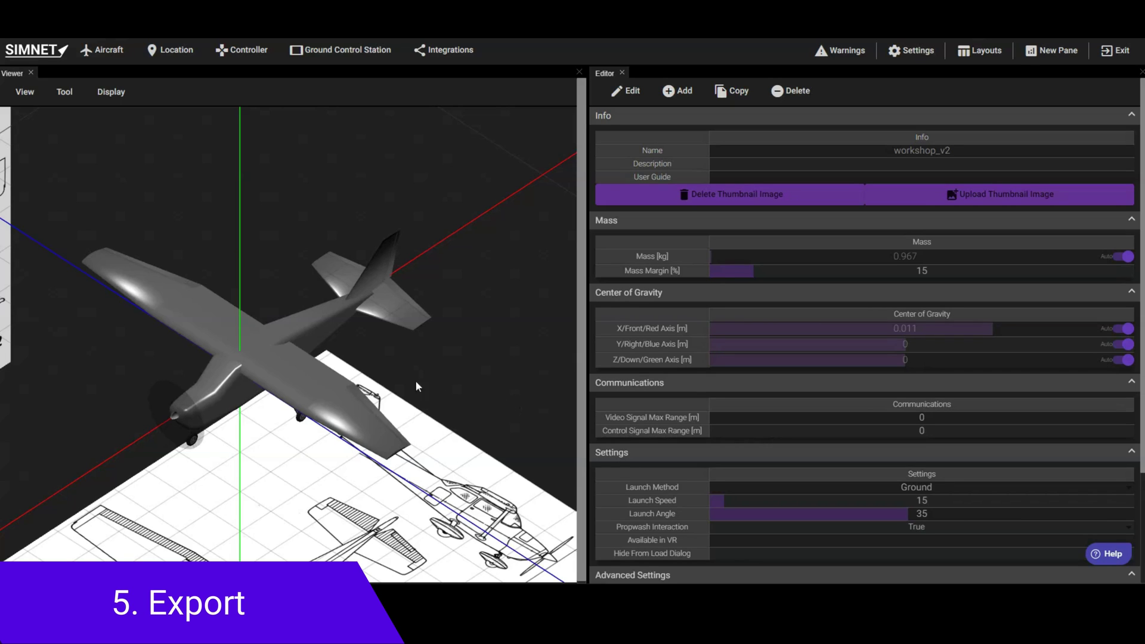
- Export the workshop_v2 aircraft via Aircraft > Export Model
{"action": "left_click", "coordinate": [109, 57]}
{"action": "left_click", "coordinate": [112, 253]}
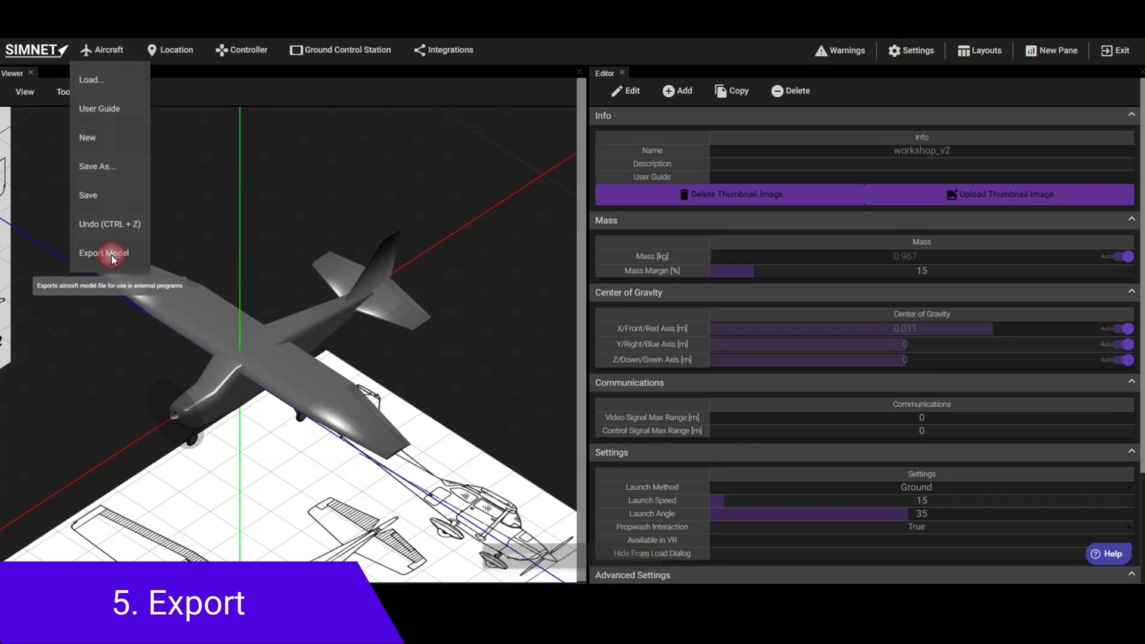